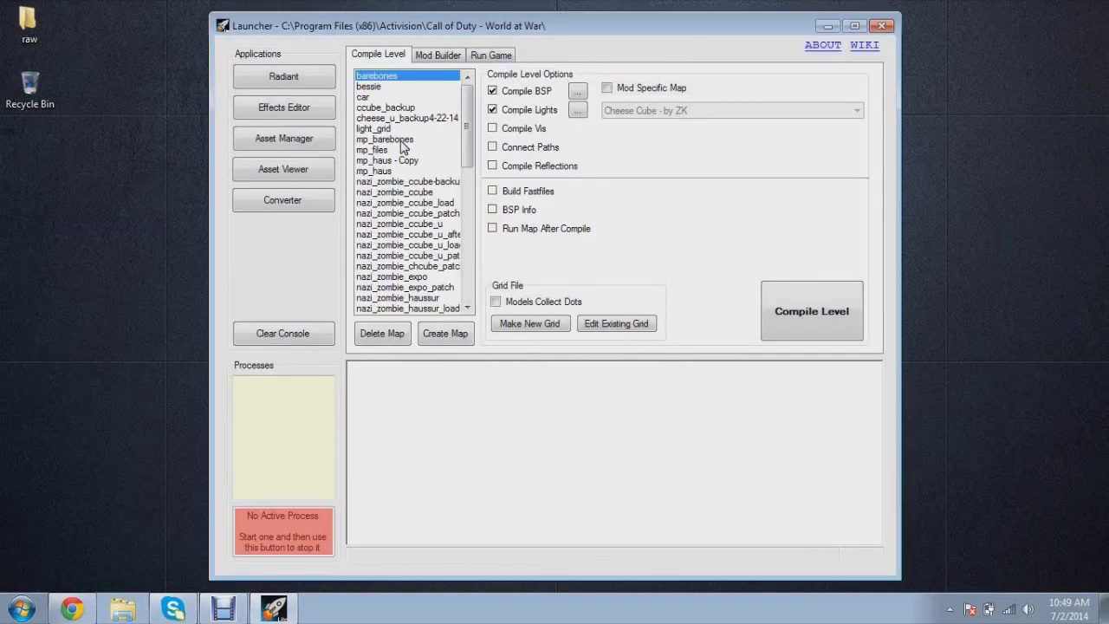
Step: Launch Radiant and dismiss the map file selection to start from an empty map
left_click(283, 77)
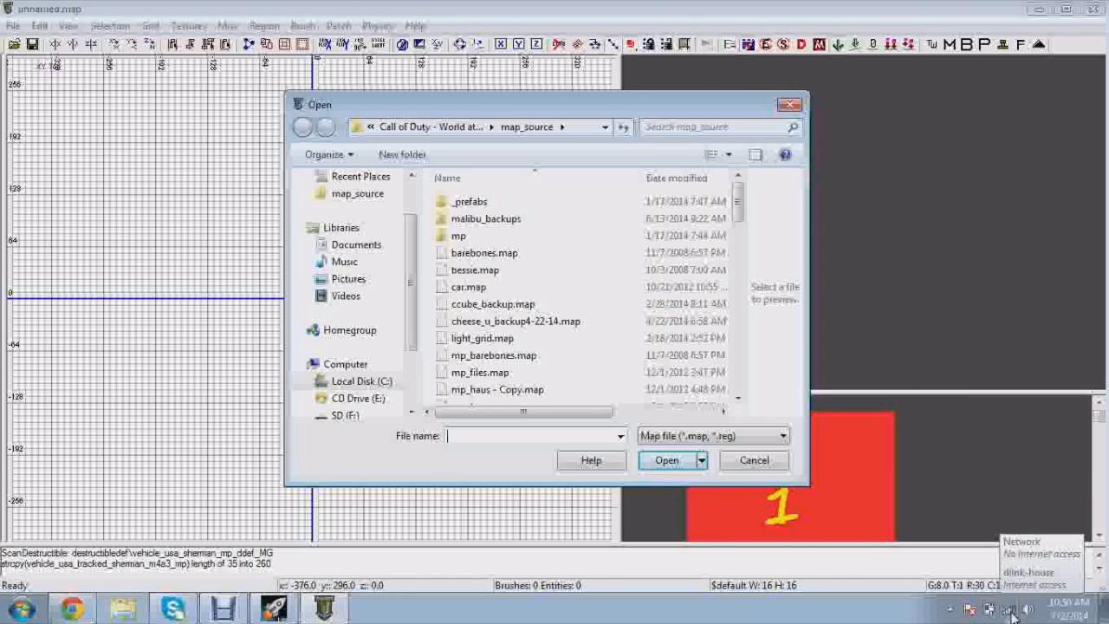
mouse_move(738, 217)
left_mouse_down()
mouse_move(741, 333)
mouse_move(743, 208)
left_mouse_up()
left_click(789, 106)
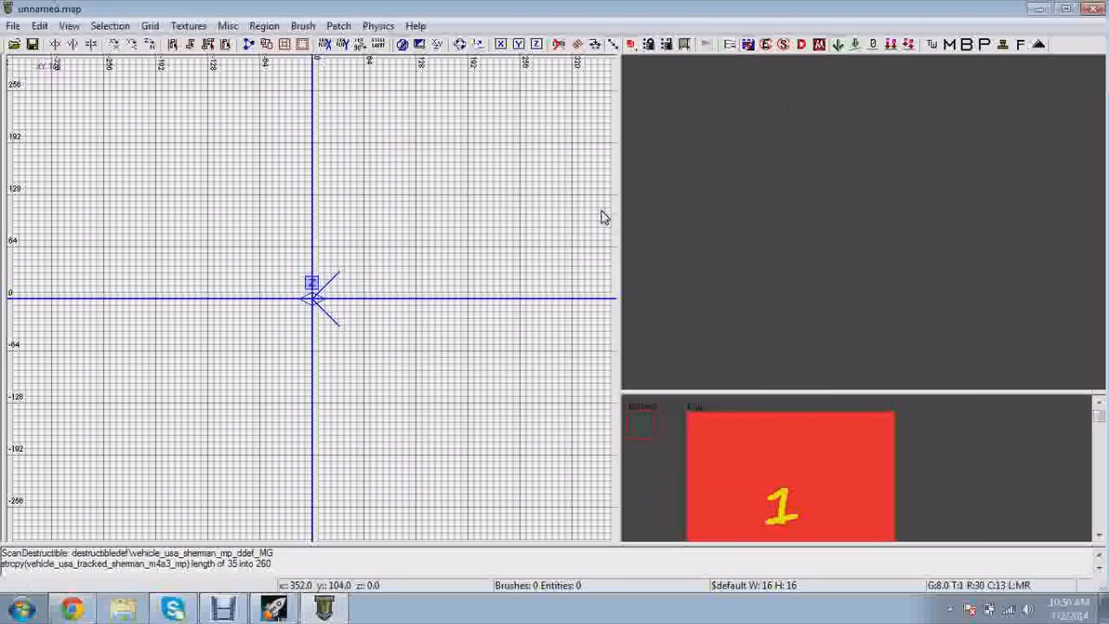
Step: Create a floor brush about 528 by 304 units and 8 units thick around the origin, and apply the red texture marked 1
left_click_drag(143, 181, 578, 436)
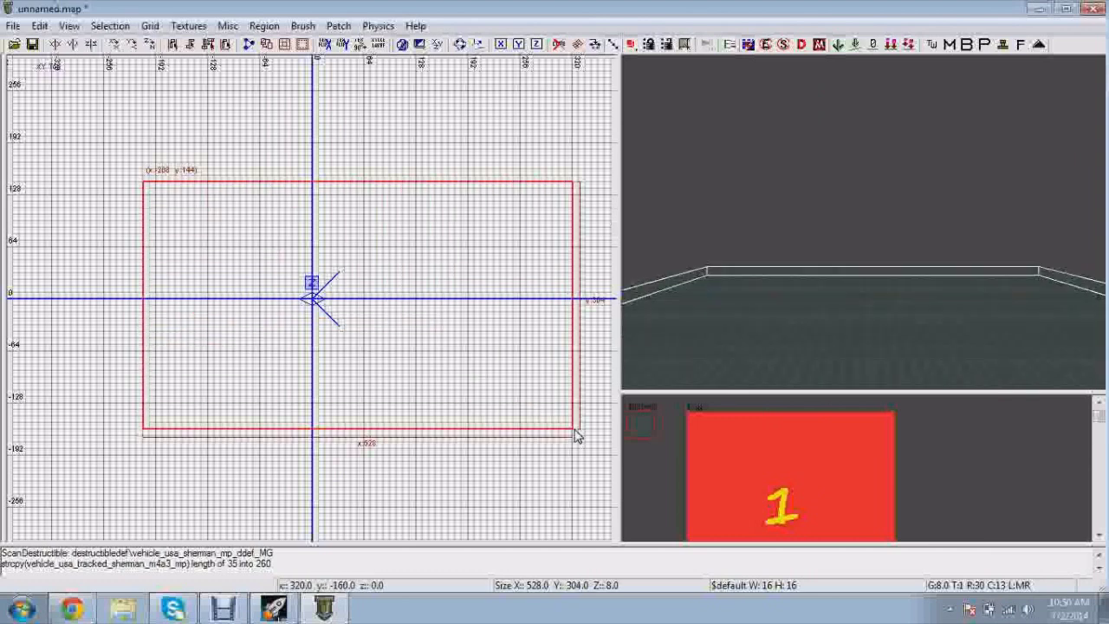
left_click(747, 472)
key("Escape")
Step: Enlarge the floor brush by stretching all four of its sides outward in the top view, and deselect it
mouse_move(867, 267)
right_mouse_down()
mouse_move(866, 281)
mouse_move(876, 272)
right_mouse_up()
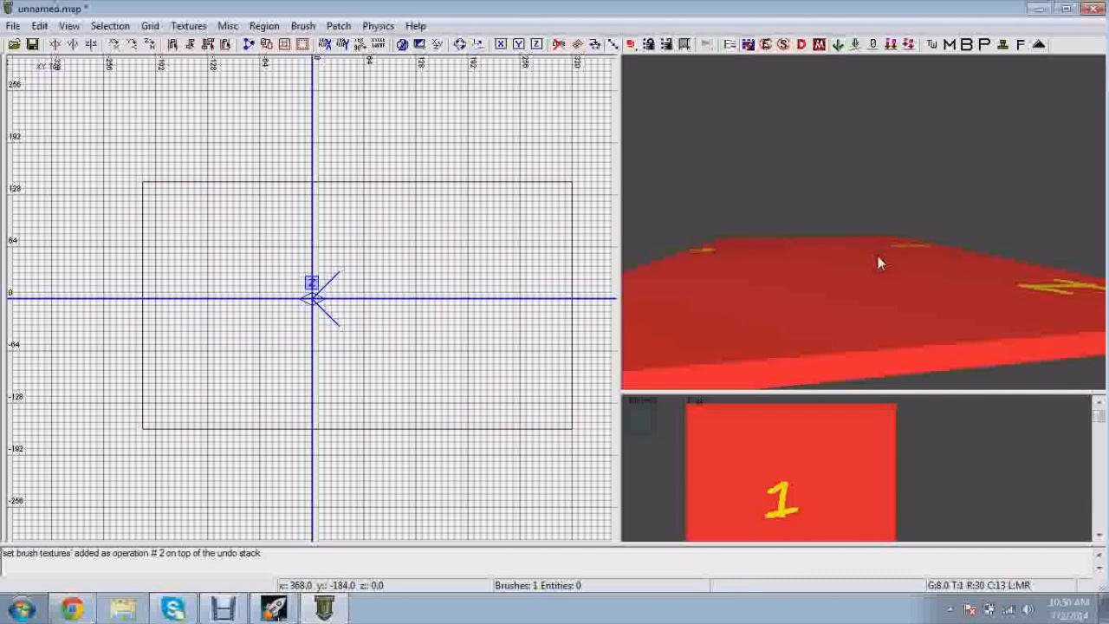
scroll(884, 272, "up", 1)
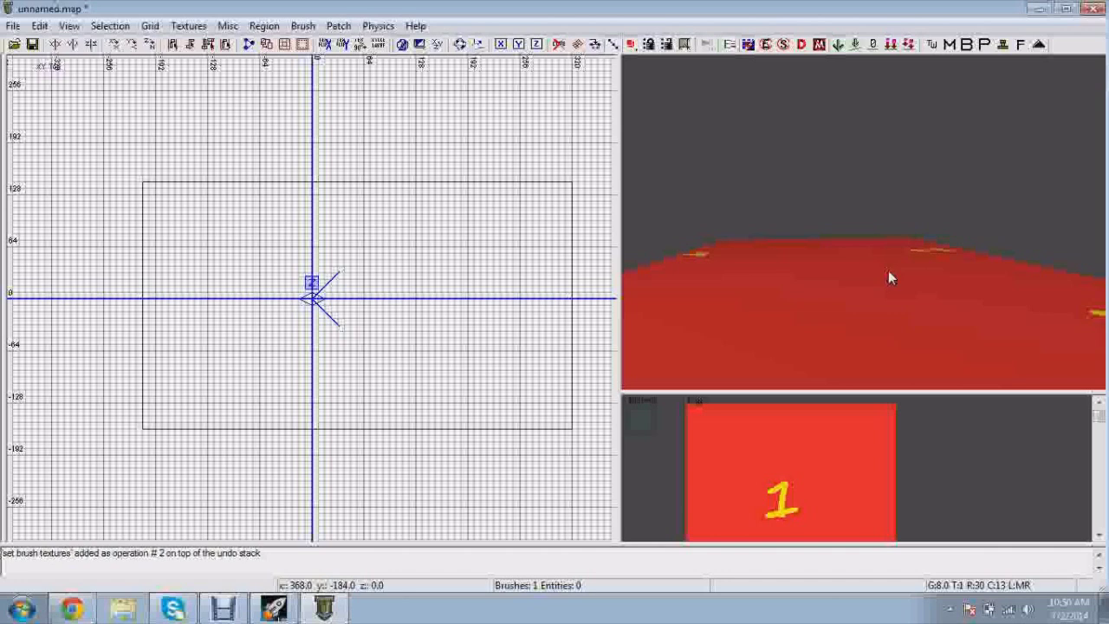
right_click_drag(888, 270, 878, 243)
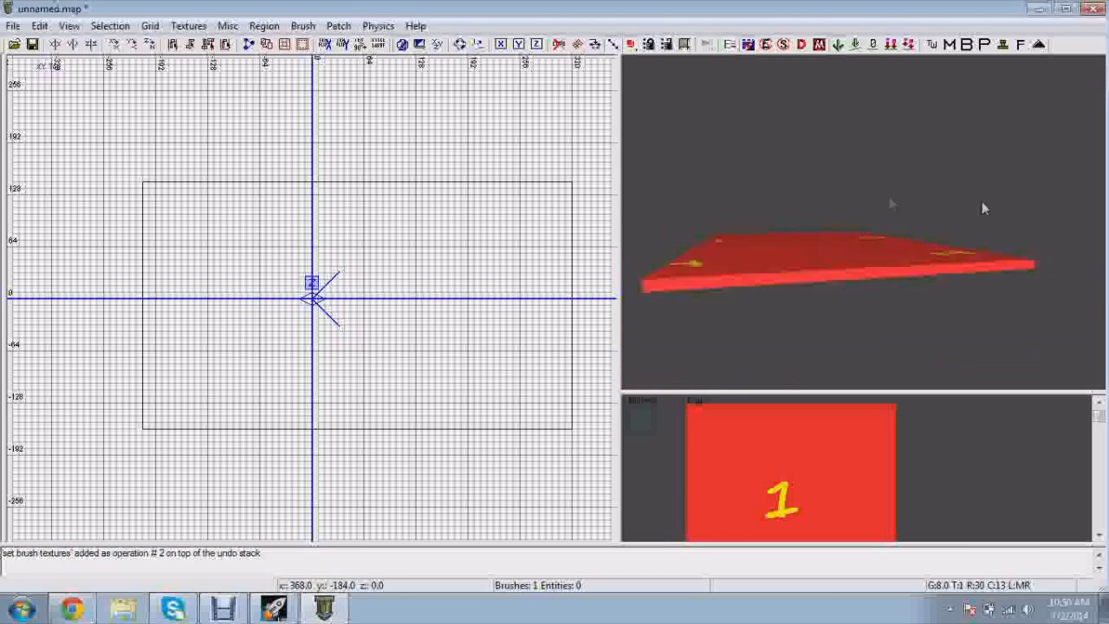
mouse_move(1018, 183)
right_mouse_down()
mouse_move(1018, 157)
mouse_move(1010, 194)
right_mouse_up()
left_click(861, 257, "shift")
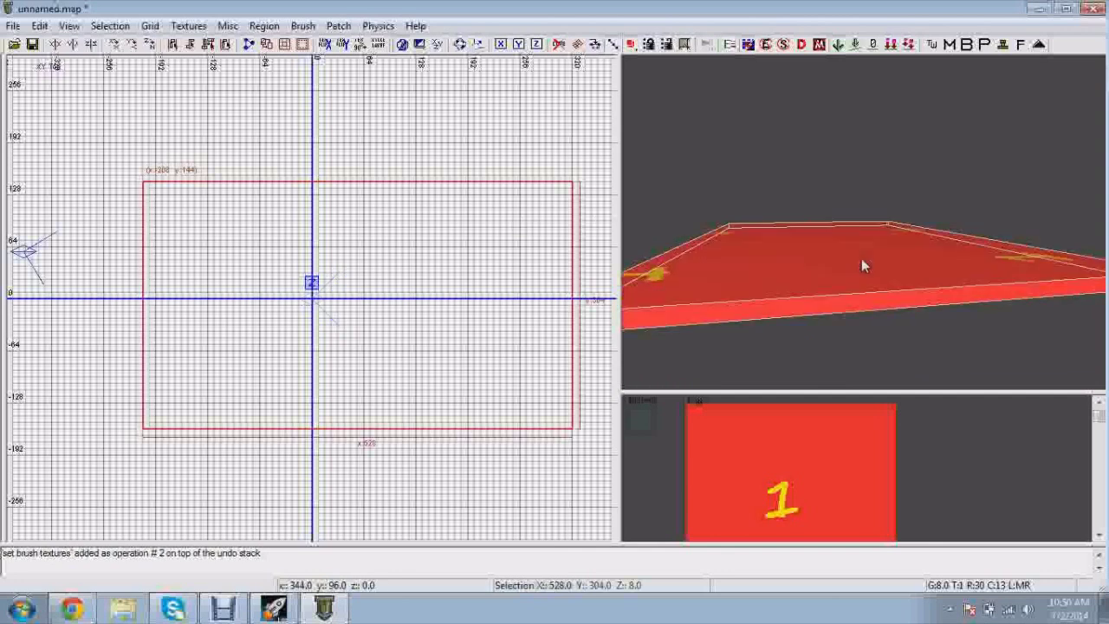
scroll(341, 260, "down", 6)
left_click_drag(333, 215, 331, 131)
left_click_drag(281, 232, 147, 233)
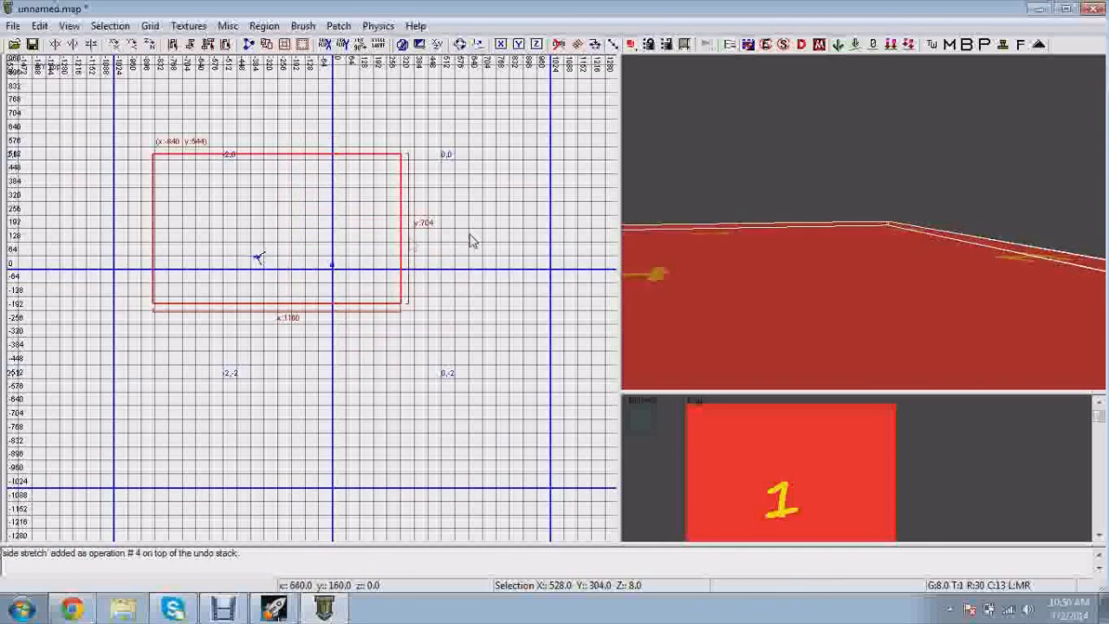
left_click_drag(469, 234, 566, 236)
left_click_drag(451, 317, 530, 388)
key("Escape")
Step: Try applying the Surface Inspector's Set option to the floor texture, and undo the change
right_click_drag(867, 267, 892, 284)
left_click(891, 284, "shift")
key("s")
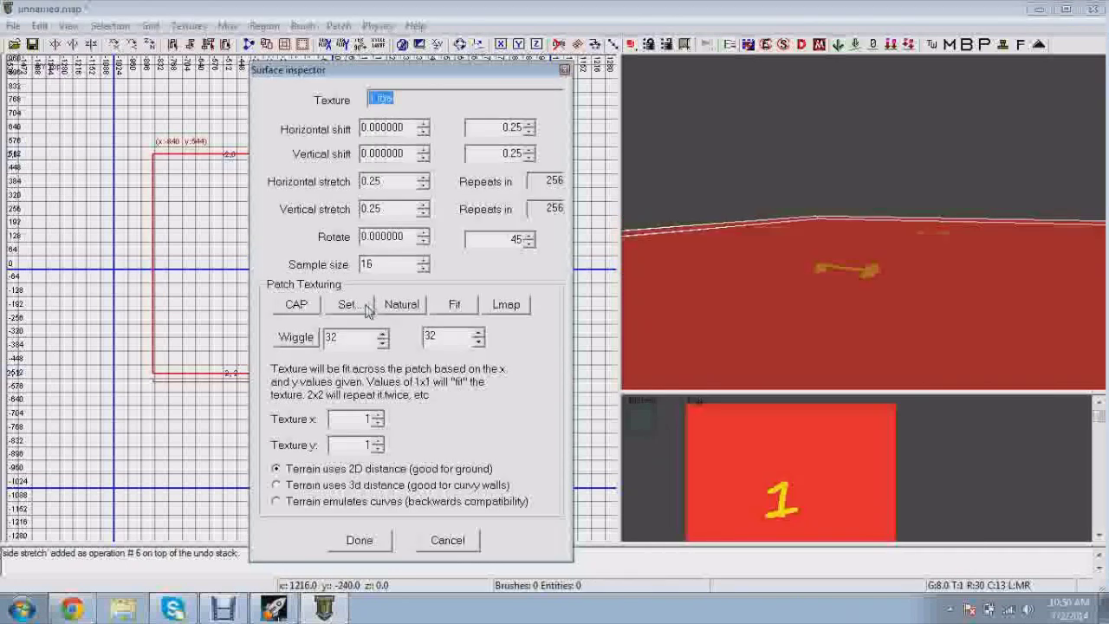
left_click(366, 307)
left_click(564, 70)
key("Escape")
mouse_move(725, 140)
right_mouse_down()
mouse_move(729, 156)
mouse_move(830, 170)
mouse_move(834, 199)
mouse_move(823, 194)
right_mouse_up()
key("ctrl+z")
key("Escape")
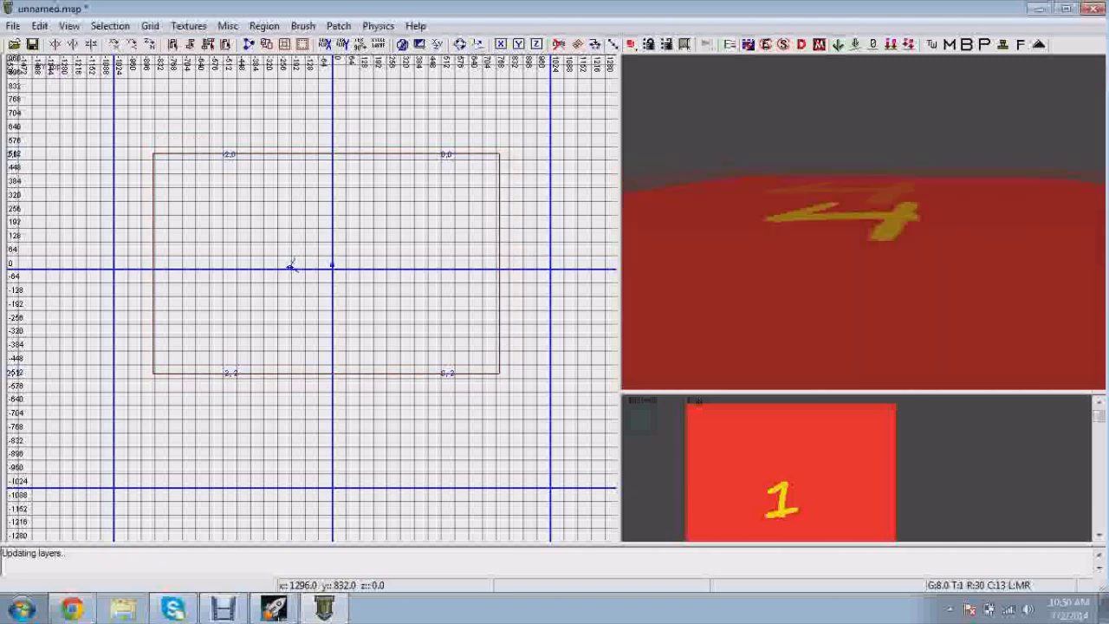
Step: Create a second brush about 248 by 240 units over the floor's upper-right area in the top view
right_click_drag(465, 215, 456, 246)
right_click_drag(692, 260, 714, 262)
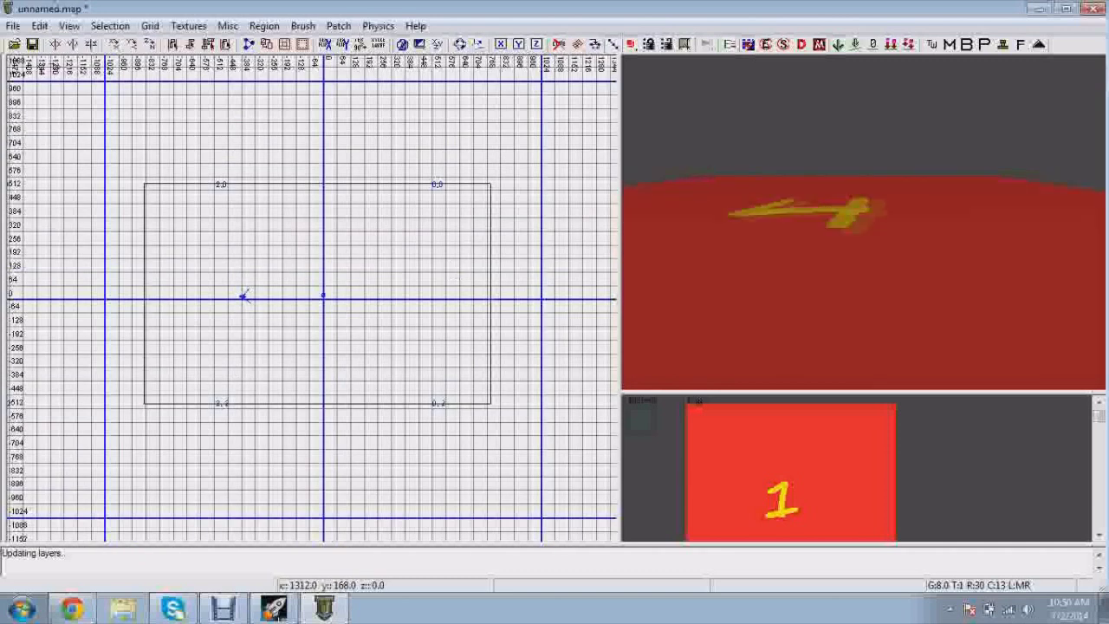
scroll(405, 285, "up", 3)
right_click_drag(393, 241, 347, 266)
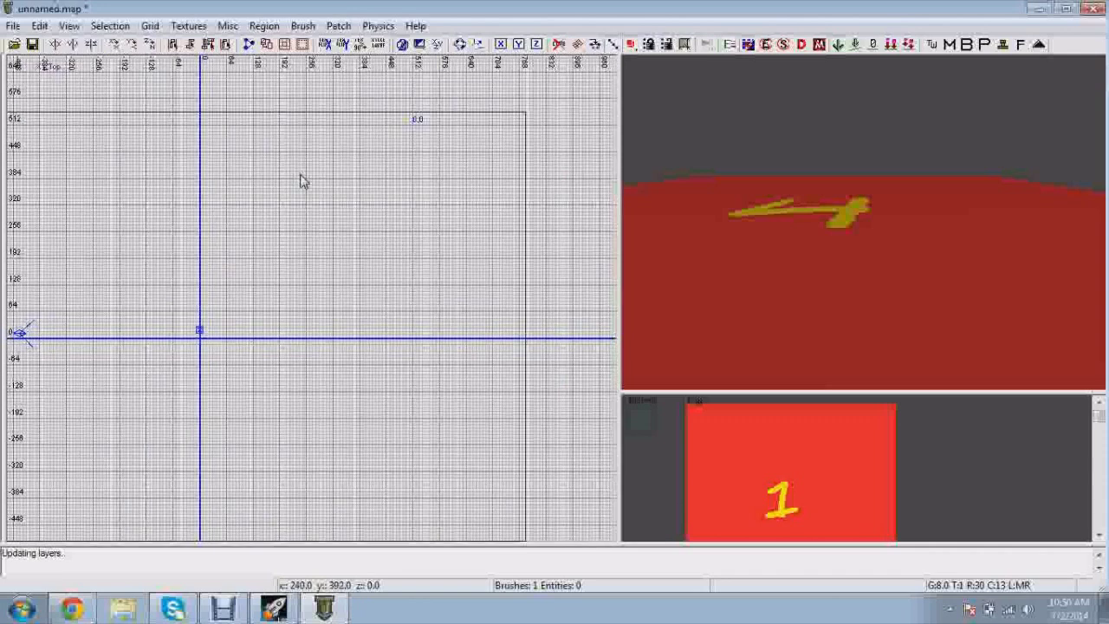
mouse_move(297, 172)
left_mouse_down()
mouse_move(330, 218)
mouse_move(403, 277)
left_mouse_up()
scroll(440, 223, "up", 2)
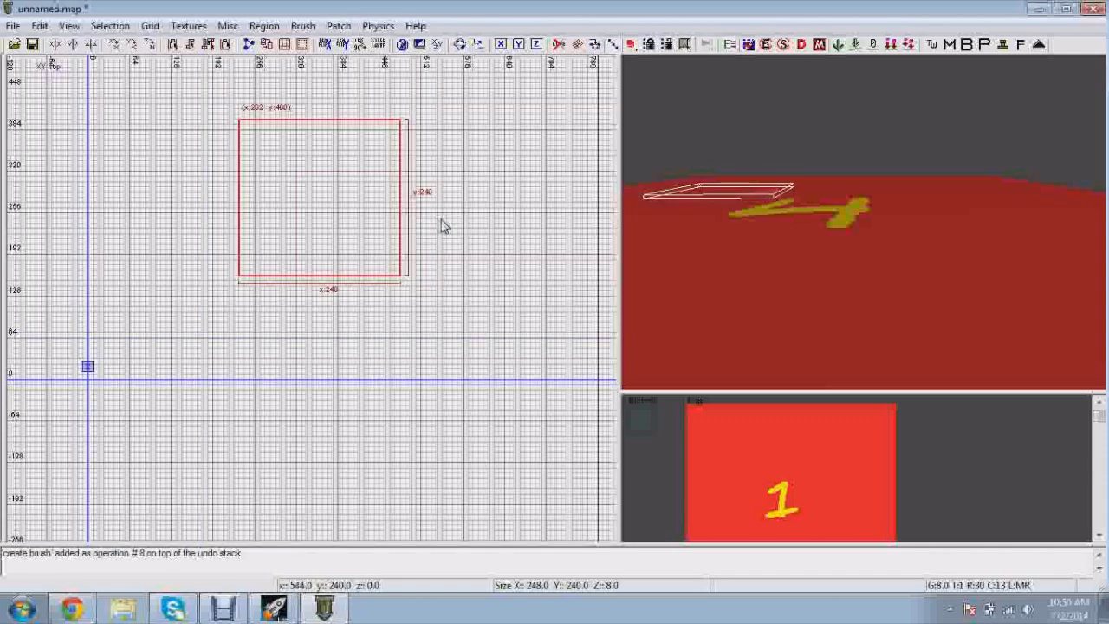
Step: Resize the new brush to 256 by 256 units, aligned to the grid with its corner at X 256, Y 384
left_click_drag(440, 223, 420, 225)
left_click_drag(349, 119, 341, 117)
left_click_drag(187, 188, 200, 188)
left_click_drag(291, 307, 291, 322)
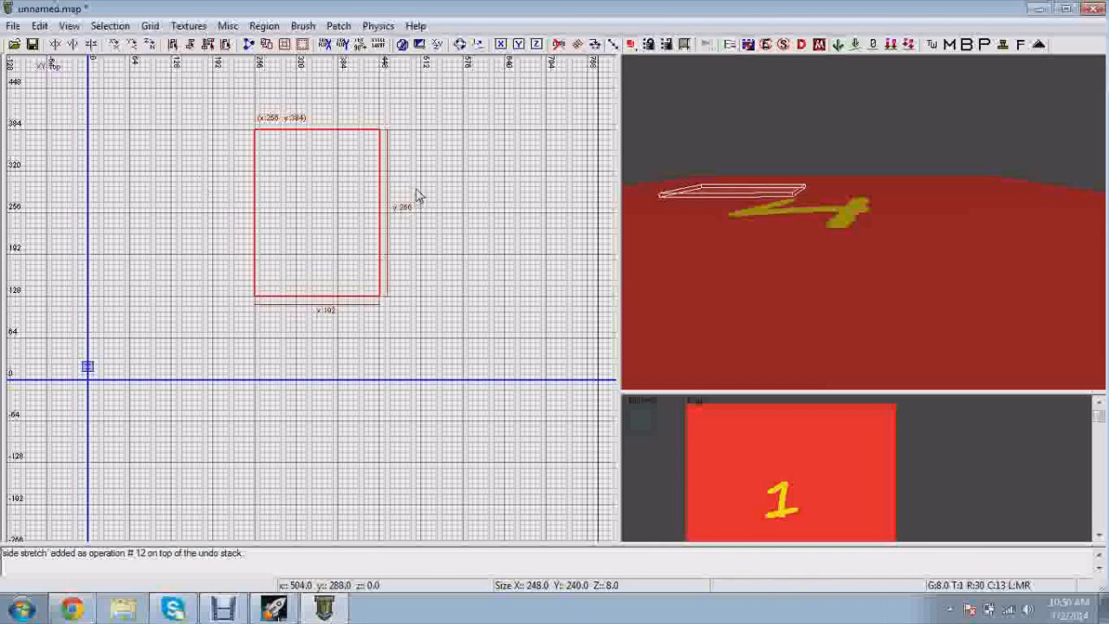
left_click_drag(421, 198, 457, 195)
Step: Raise the square brush to an origin Z of 16 above the floor
right_click(762, 264)
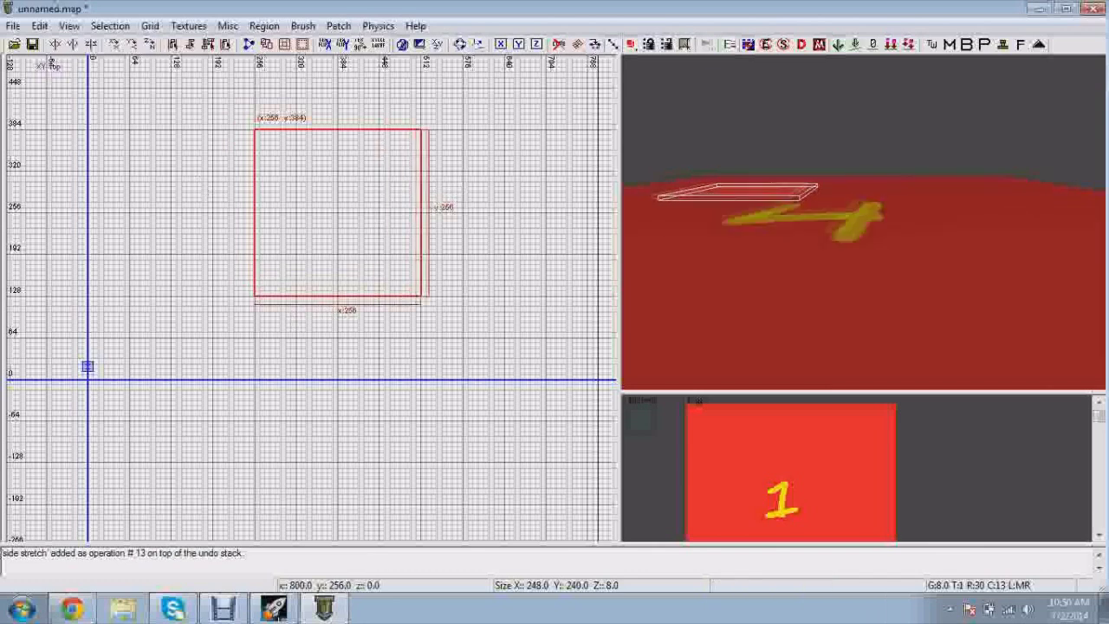
key("Up")
right_click(763, 263)
left_click_drag(762, 260, 762, 250)
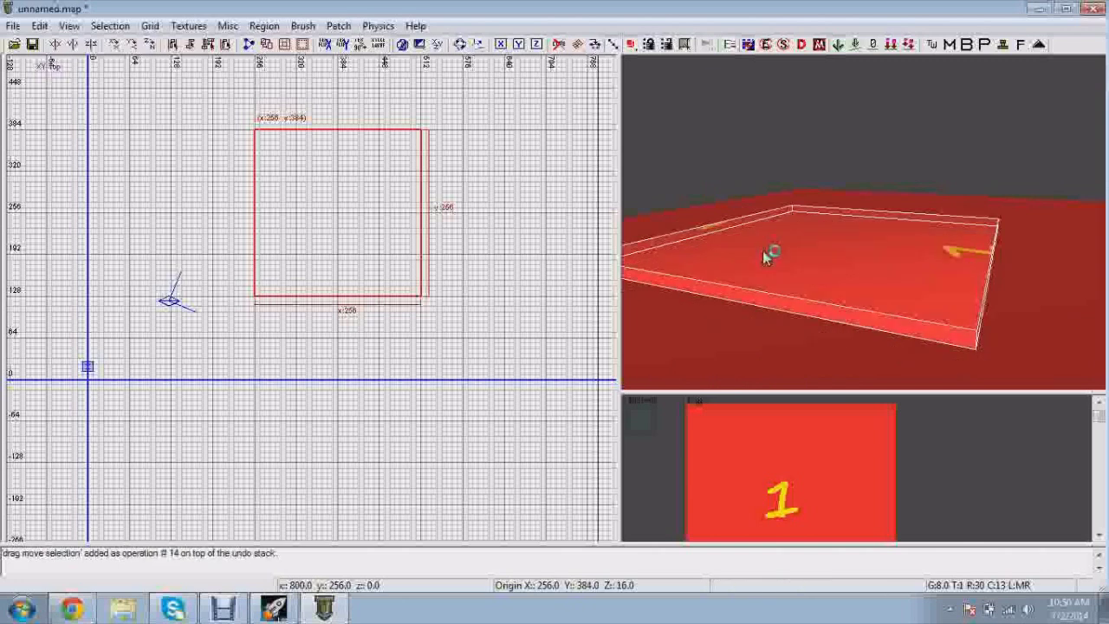
scroll(824, 237, "down", 1)
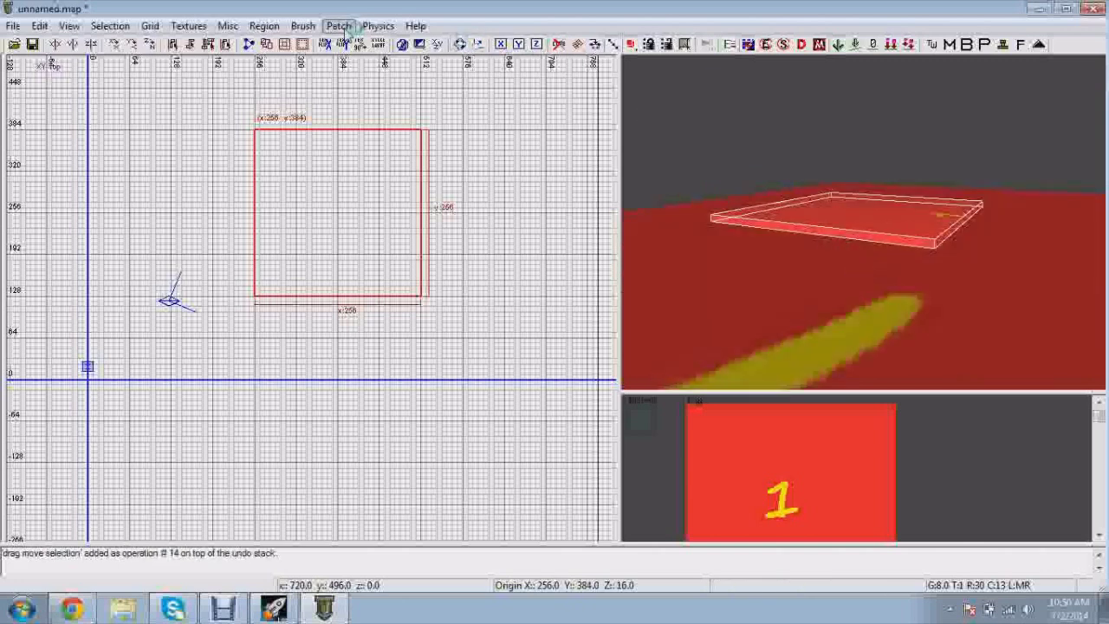
Step: Convert the square brush into a Cylinder patch primitive
left_click(338, 25)
mouse_move(437, 130)
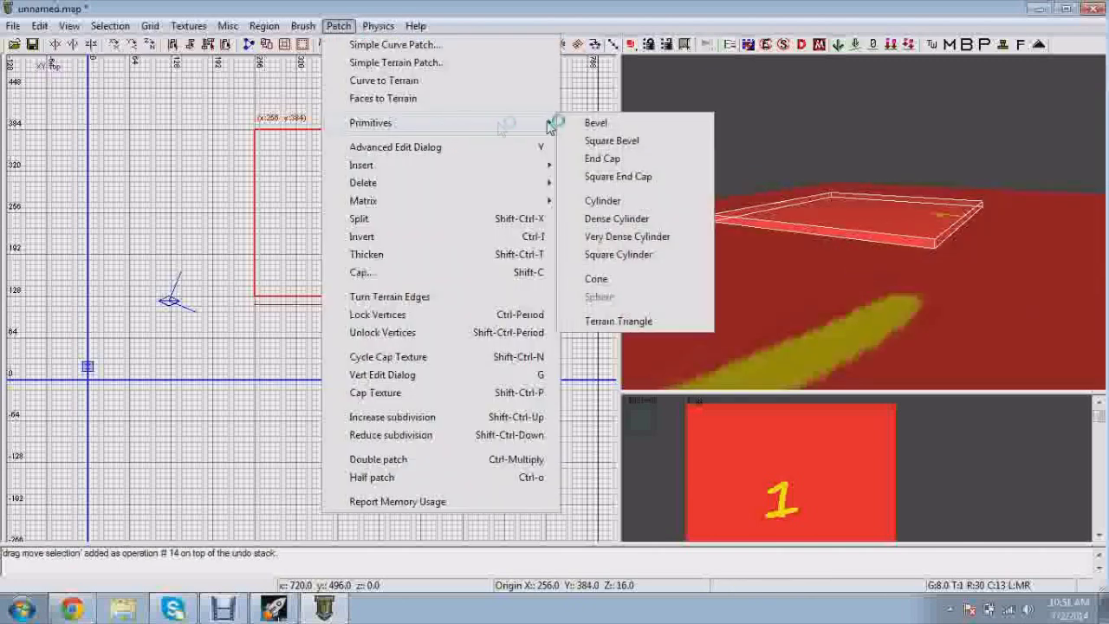
left_click(651, 204)
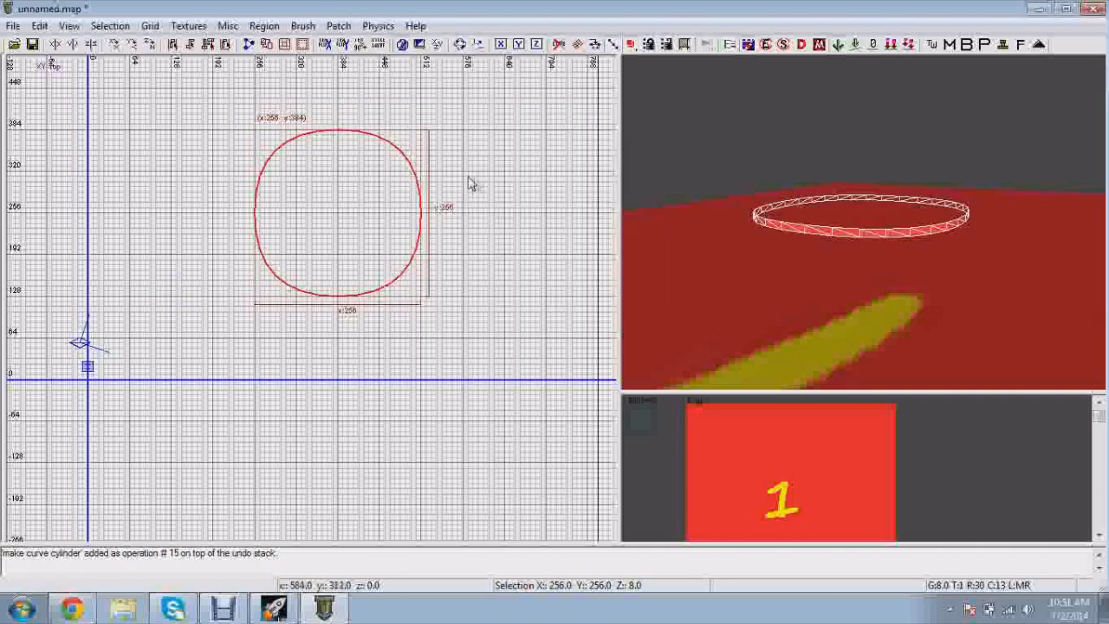
Step: Move the cylinder patch vertically above the floor to an origin Z of 24
right_click(947, 254)
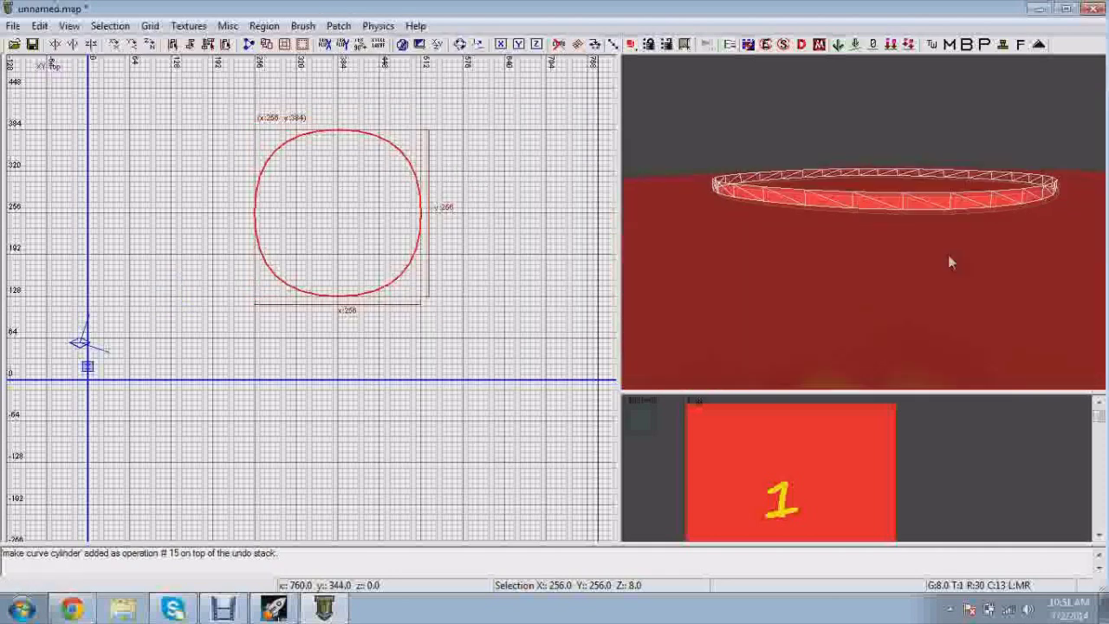
left_click_drag(816, 211, 840, 172)
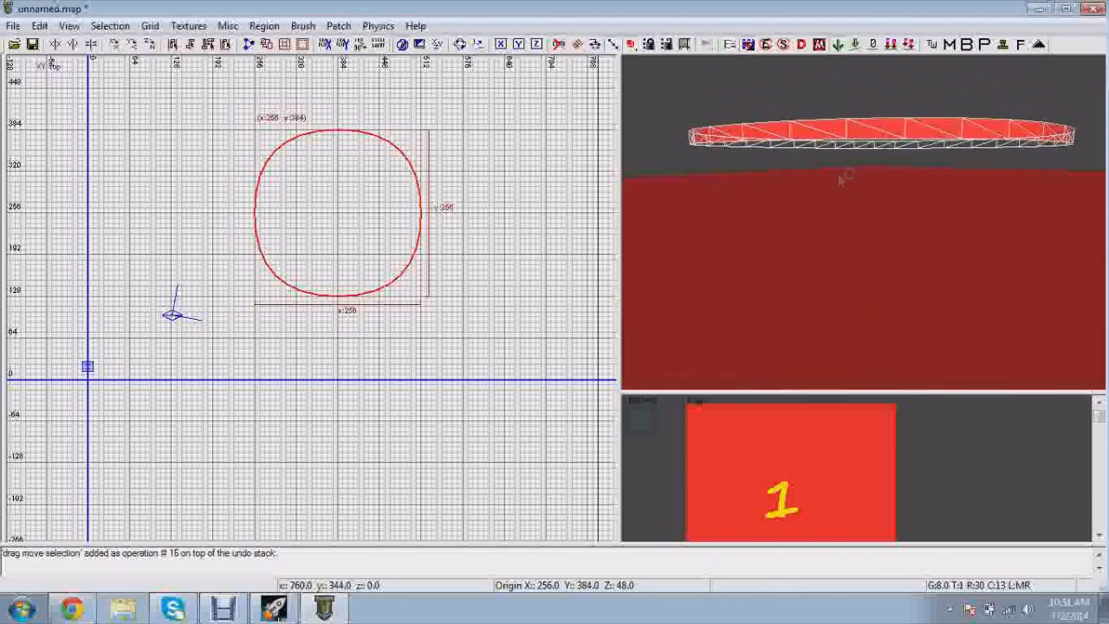
right_click(841, 172)
right_click(866, 257)
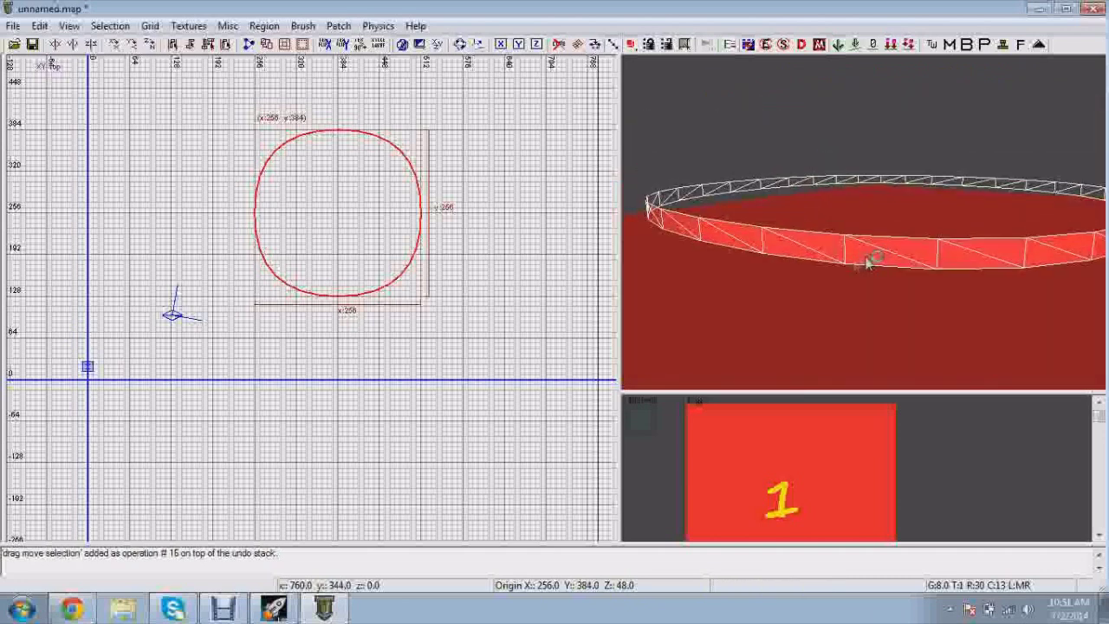
left_click_drag(878, 242, 880, 270)
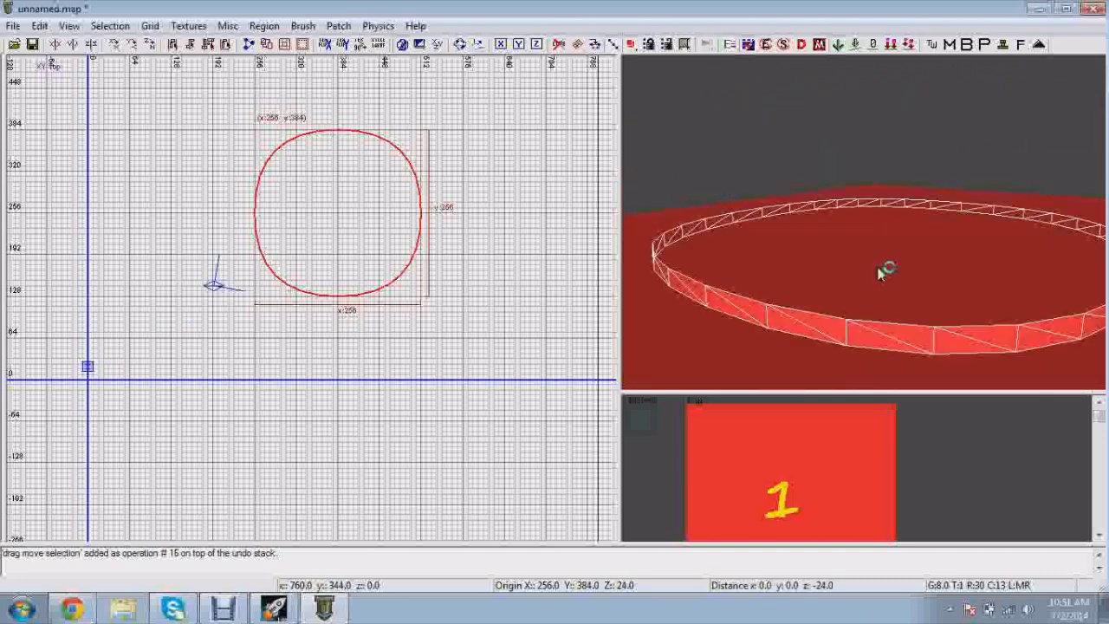
right_click(880, 270)
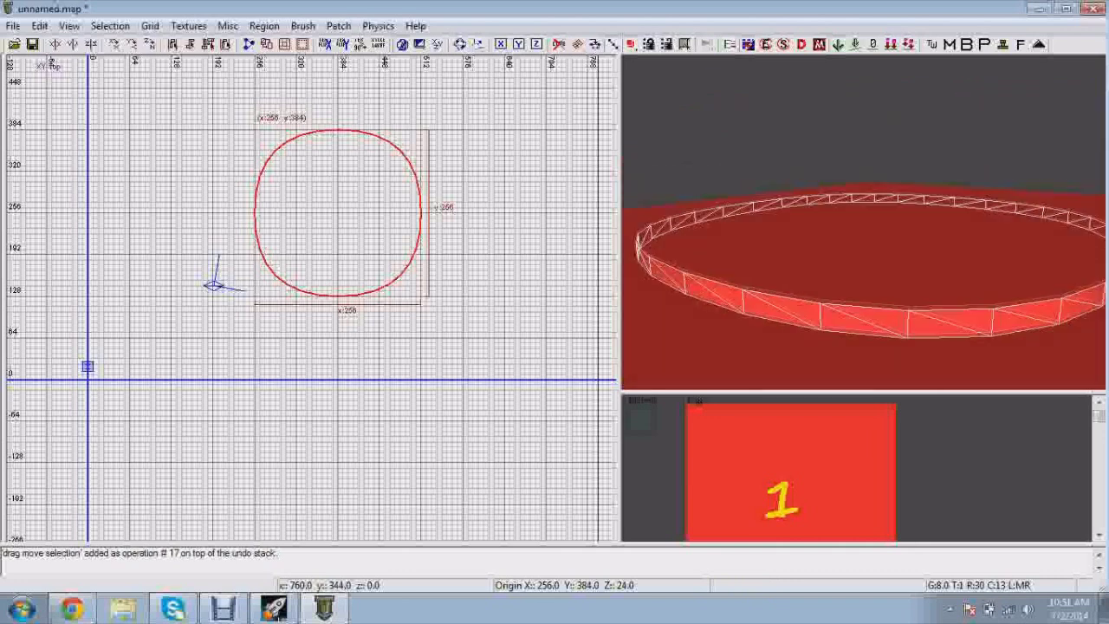
Step: Examine the hollow cylinder patch from different angles in the 3D view
right_click(830, 228)
right_click(831, 228)
right_click(807, 198)
right_click(806, 198)
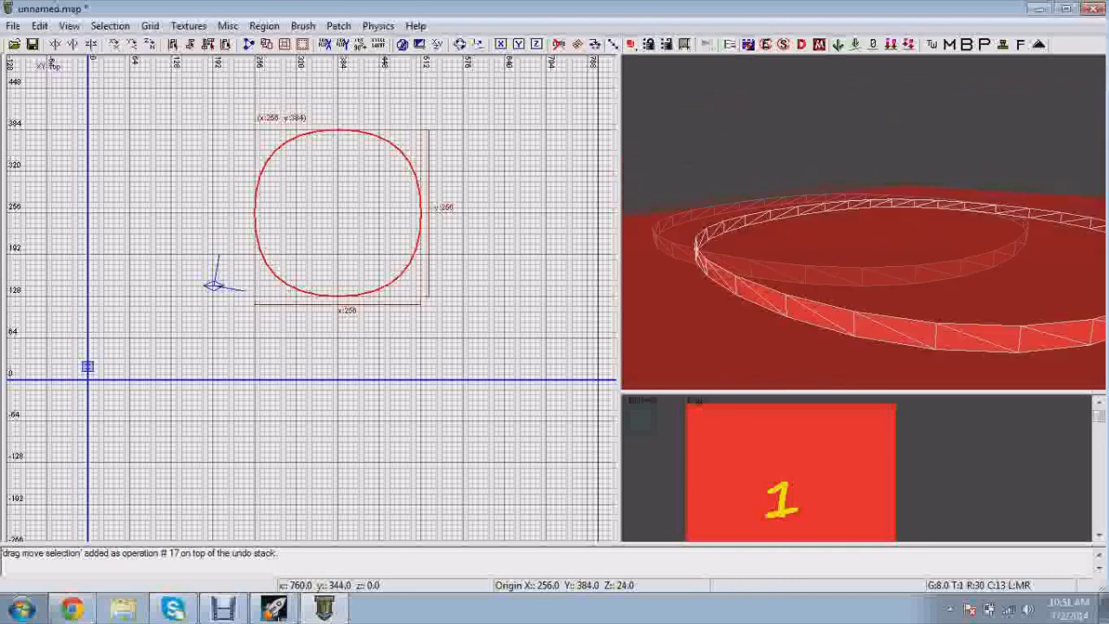
right_click(826, 243)
key("Down")
key("Down")
key("Down")
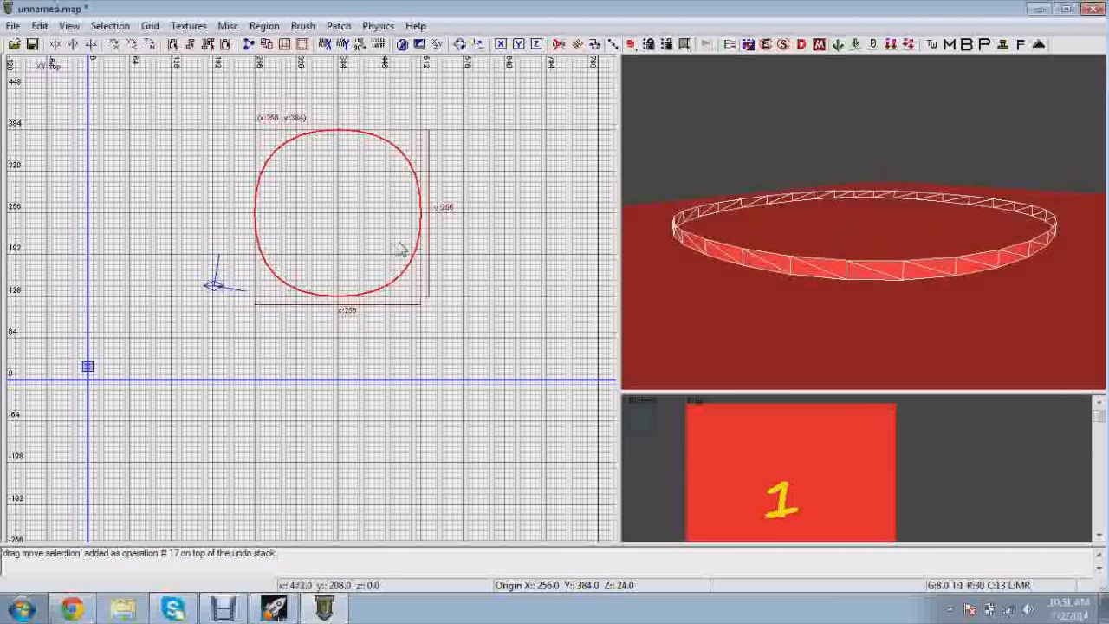
Step: Try capping the cylinder patch, and undo the cap
left_click(338, 26)
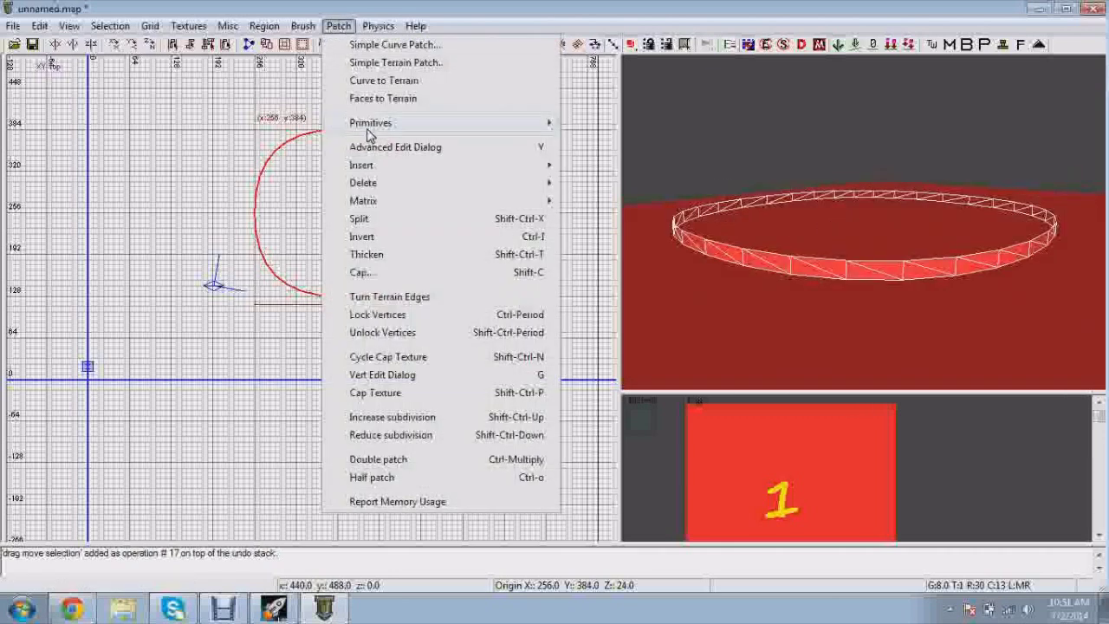
left_click(381, 273)
key("Escape")
mouse_move(775, 254)
right_mouse_down("ctrl")
mouse_move(775, 226)
mouse_move(775, 282)
mouse_move(770, 221)
mouse_move(771, 260)
right_mouse_up("ctrl")
key("ctrl+z")
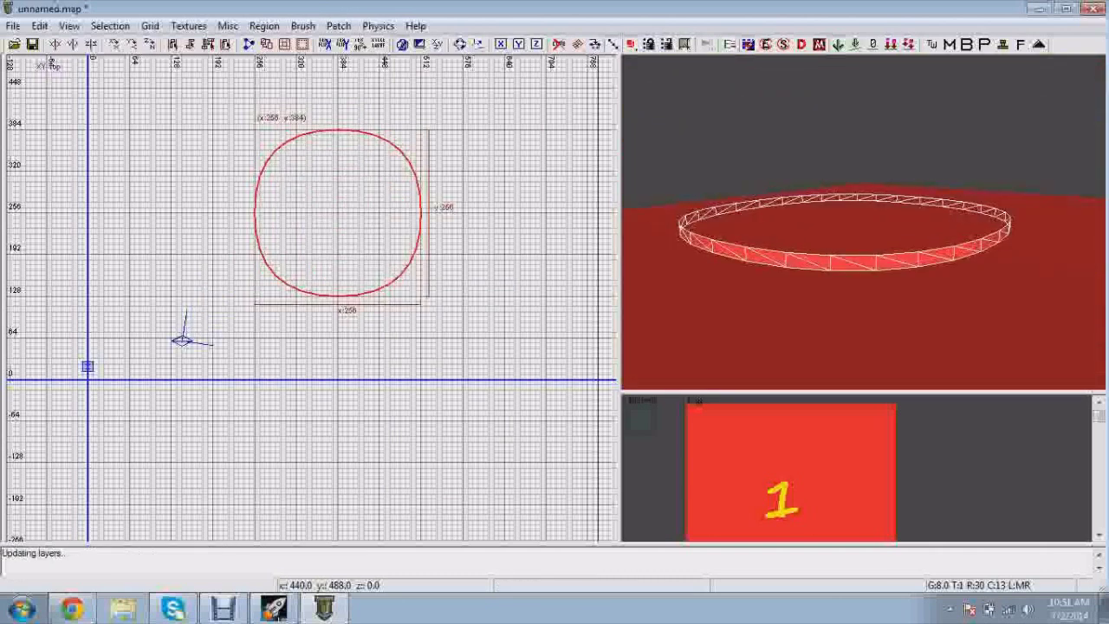
Step: Try thickening the cylinder patch by 16 with seams, inspect the ring, and undo the thickening
left_click(340, 26)
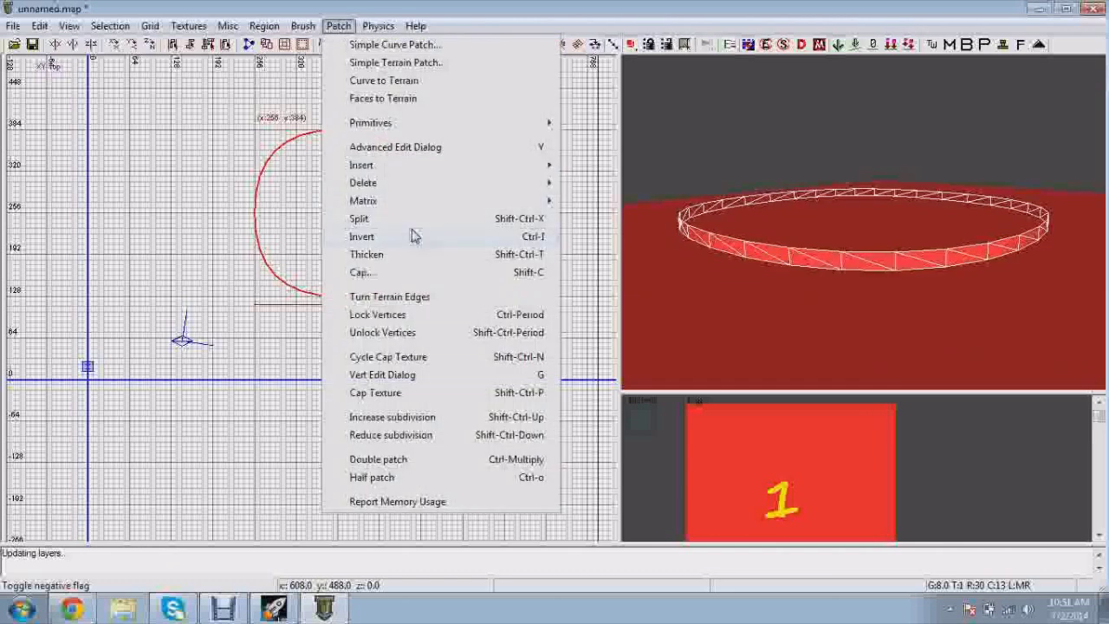
left_click(419, 252)
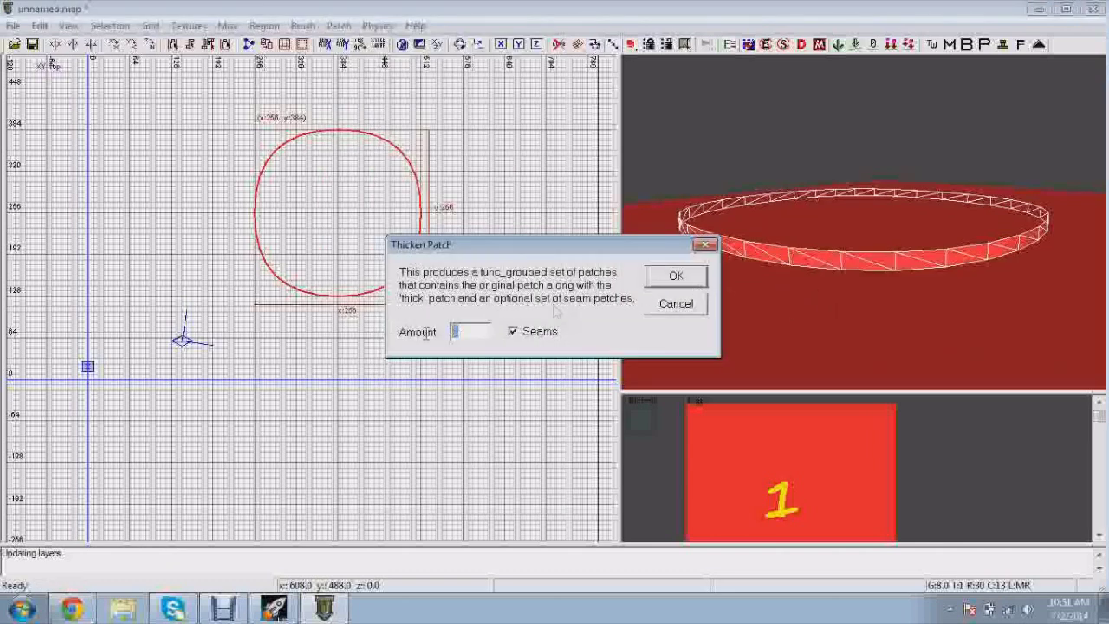
type("16")
left_click(685, 277)
key("d")
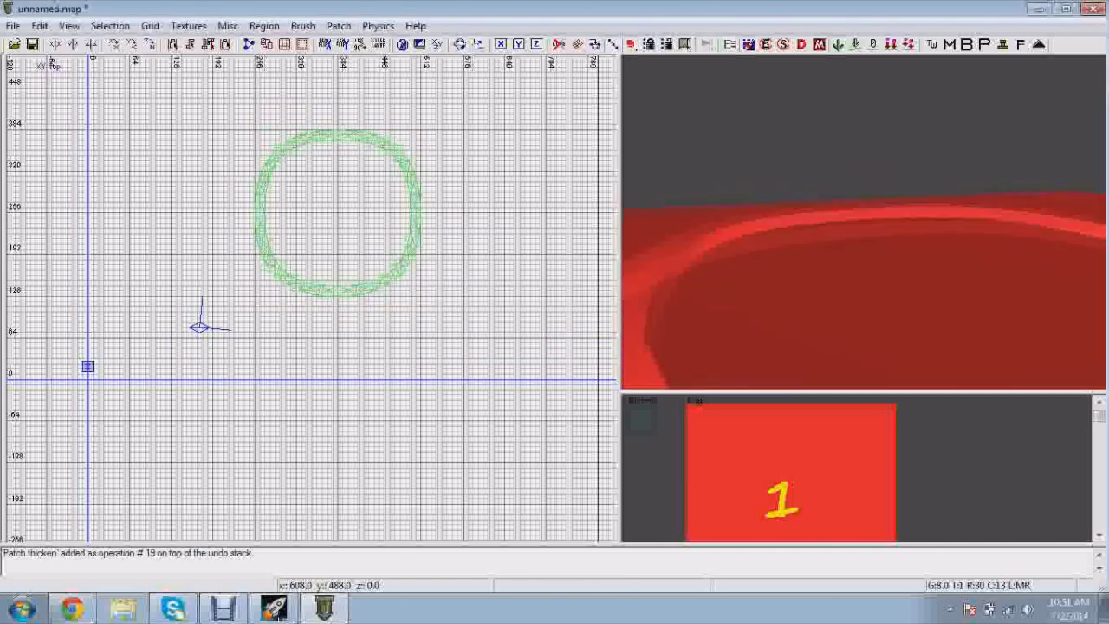
key("c")
key("Up")
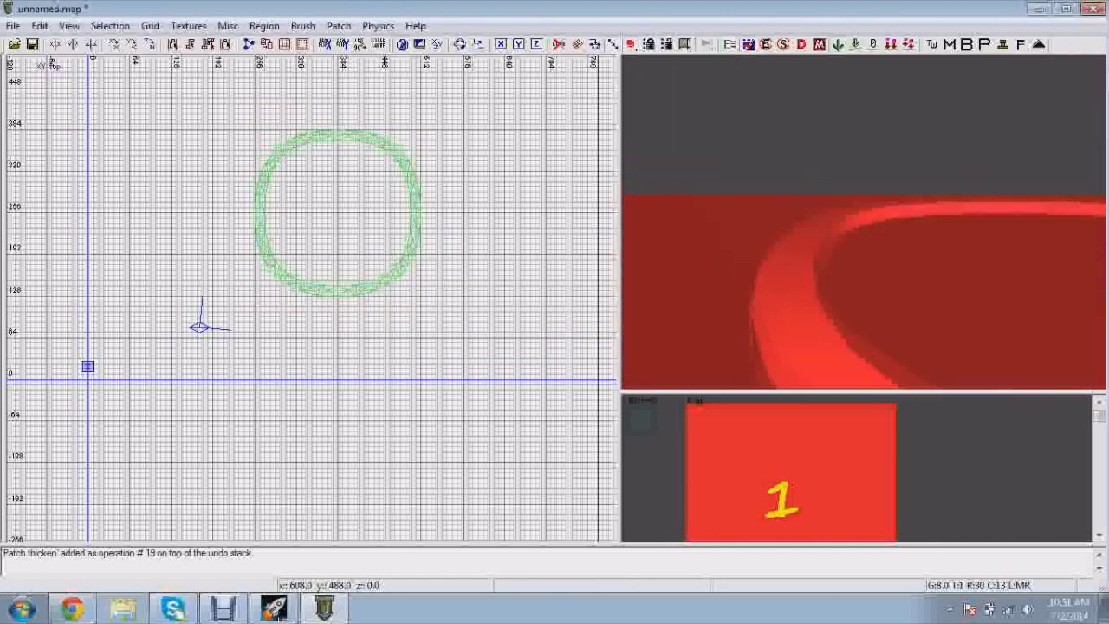
key("Down")
right_click(825, 321)
left_click(834, 301, "shift")
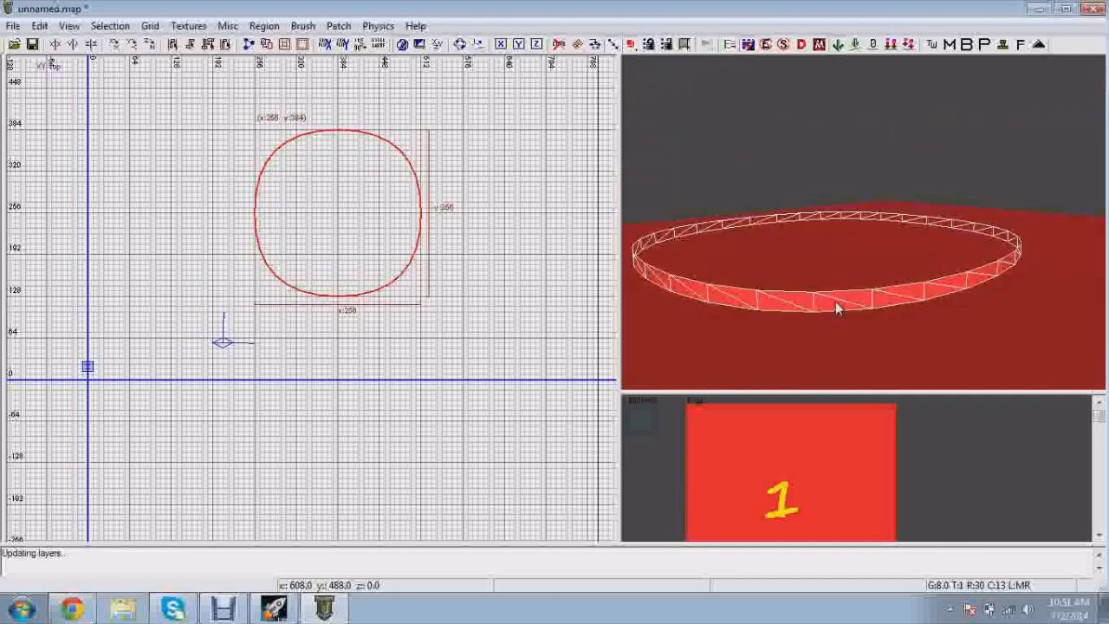
Step: Try thickening the cylinder patch by 50 with seams, inspect the wide ring in the 3D view, and undo the thickening
left_click(338, 25)
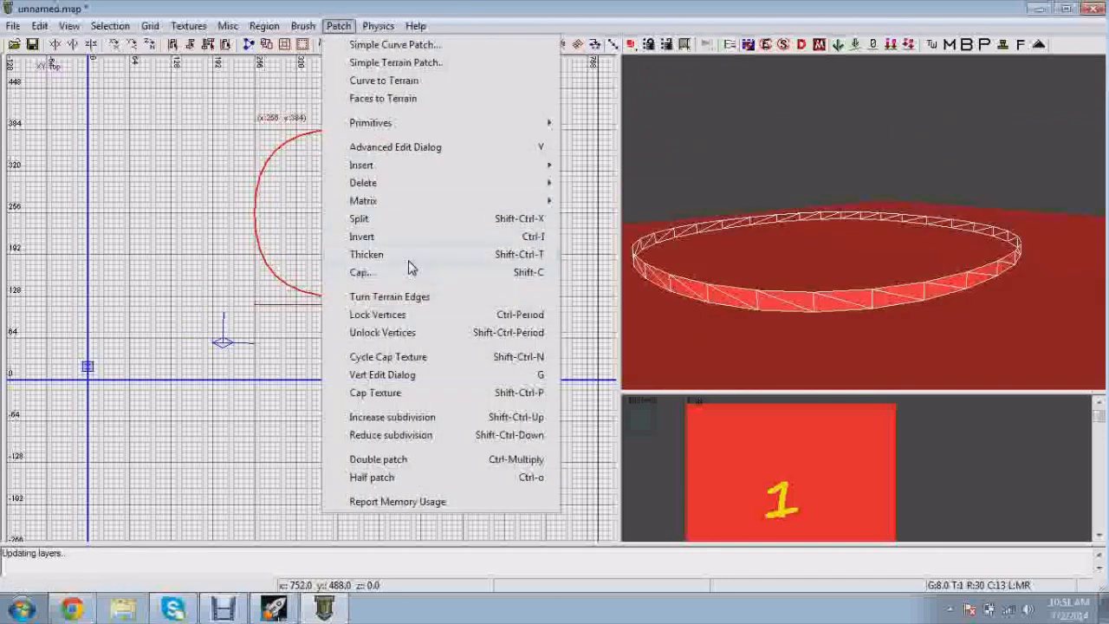
left_click(407, 255)
left_click_drag(460, 337, 408, 340)
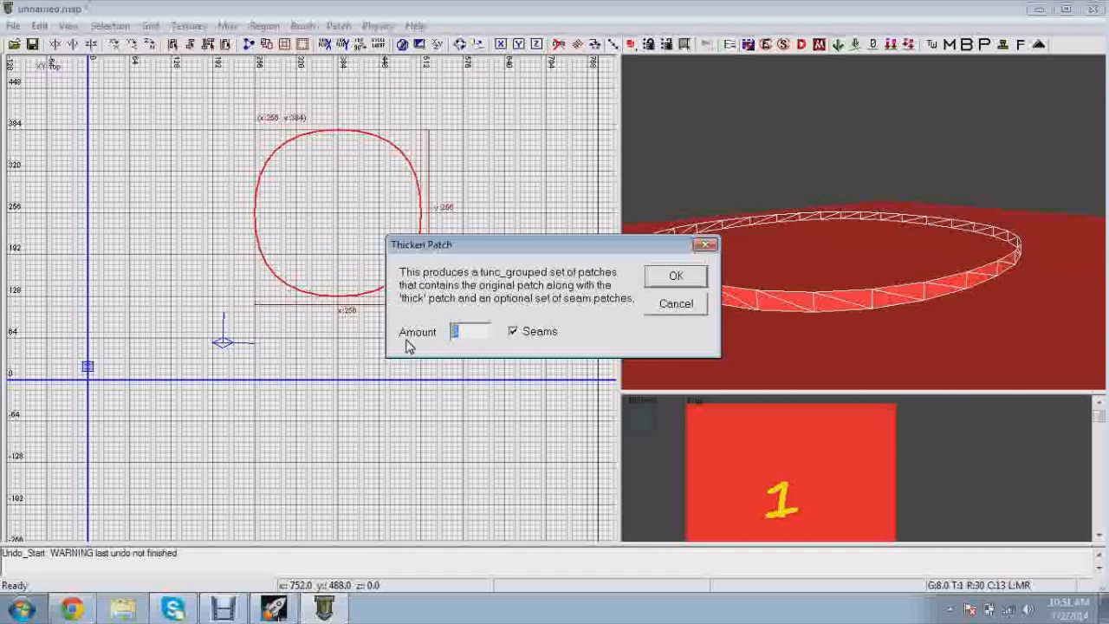
type("50")
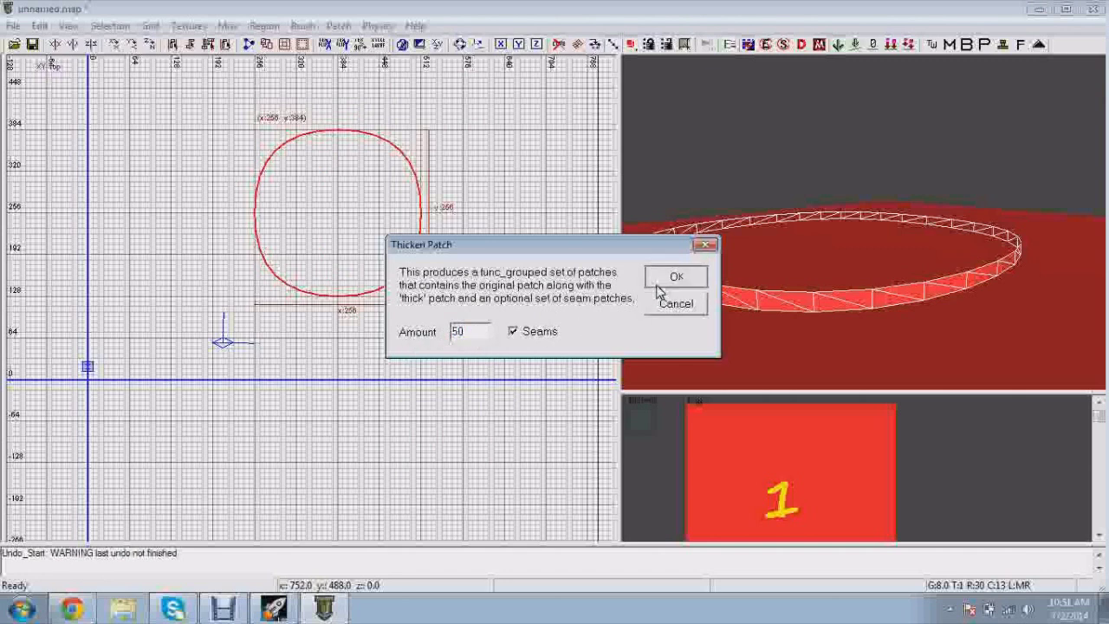
left_click(660, 282)
right_click(806, 303)
key("Escape")
right_click(829, 289)
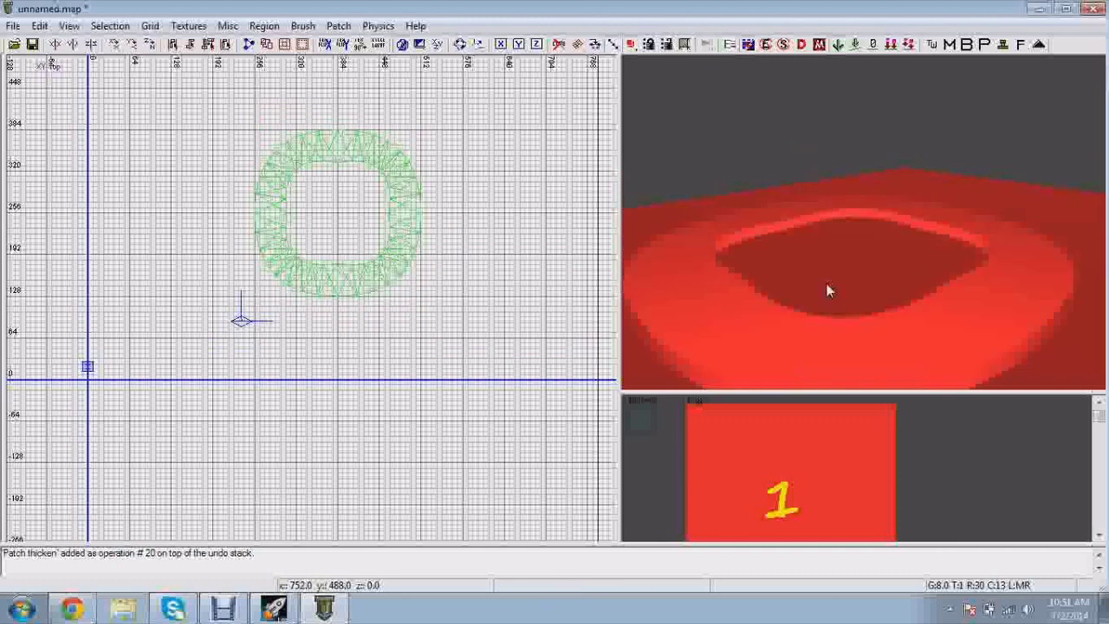
right_click(829, 289)
right_click(866, 251)
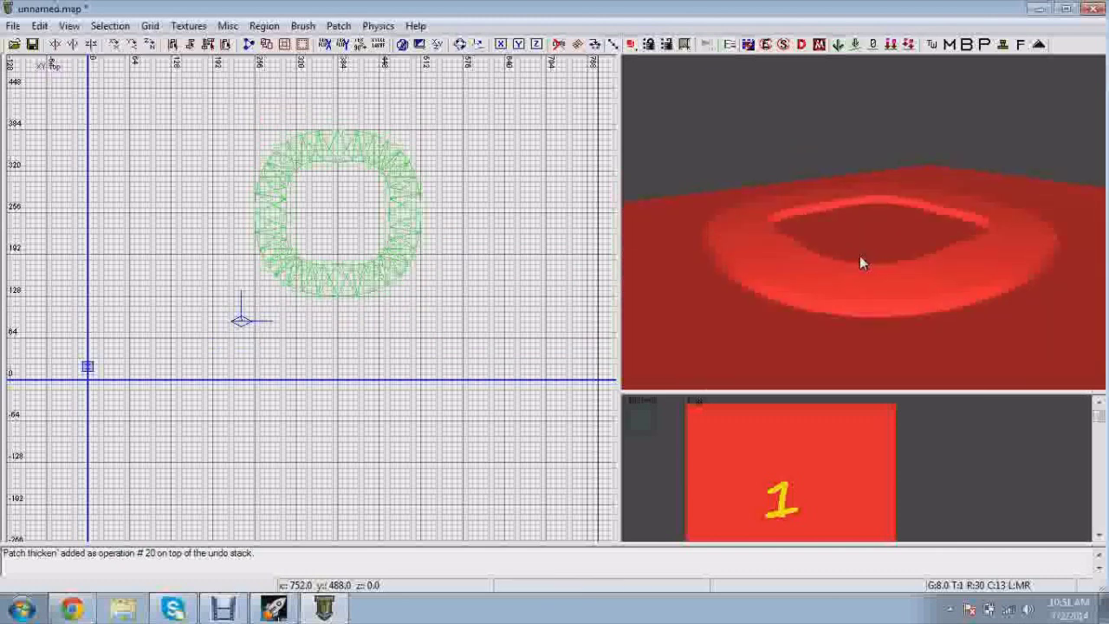
key("ctrl+z")
key("Down")
key("Down")
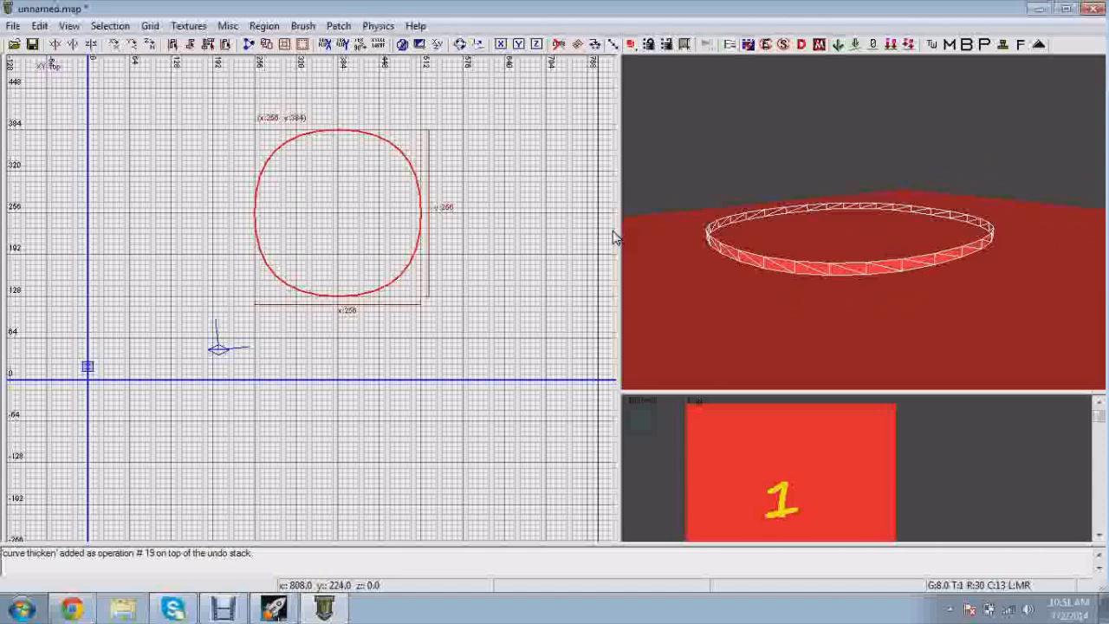
Step: Stretch the cylinder patch upward in the XZ Front view to a height of 120
key("ctrl+Tab")
scroll(344, 288, "up", 2)
right_click_drag(345, 289, 430, 334)
left_click_drag(414, 316, 420, 198)
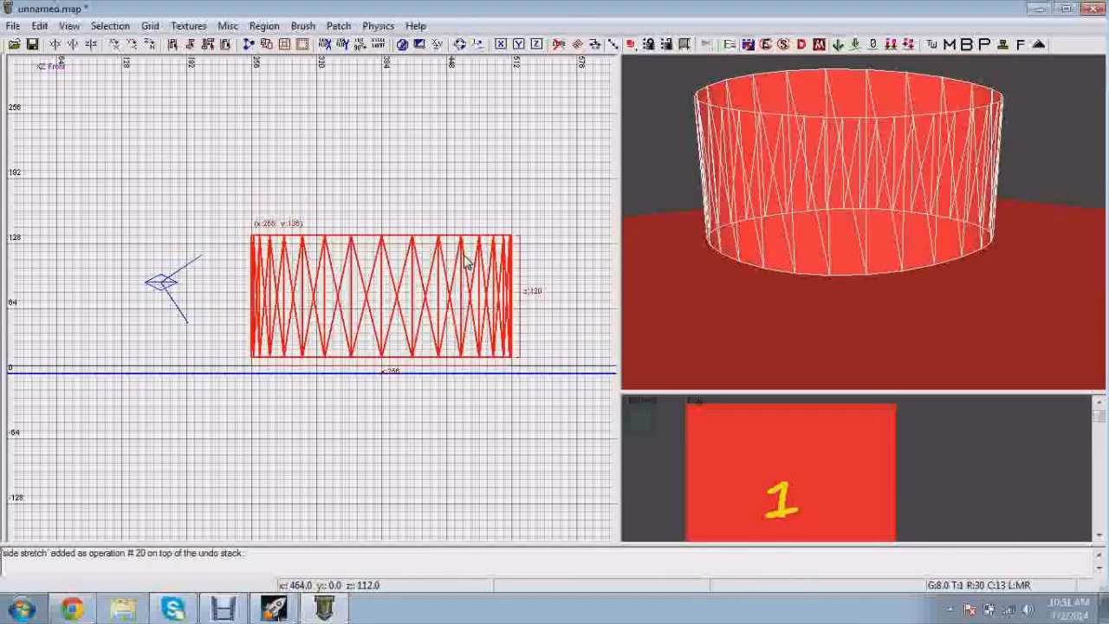
Step: Show the cylinder patch's control points and pull one on the upper rim upward, raising one side of the wall into a peak
scroll(463, 266, "up", 2)
right_click_drag(463, 266, 439, 301)
key("v")
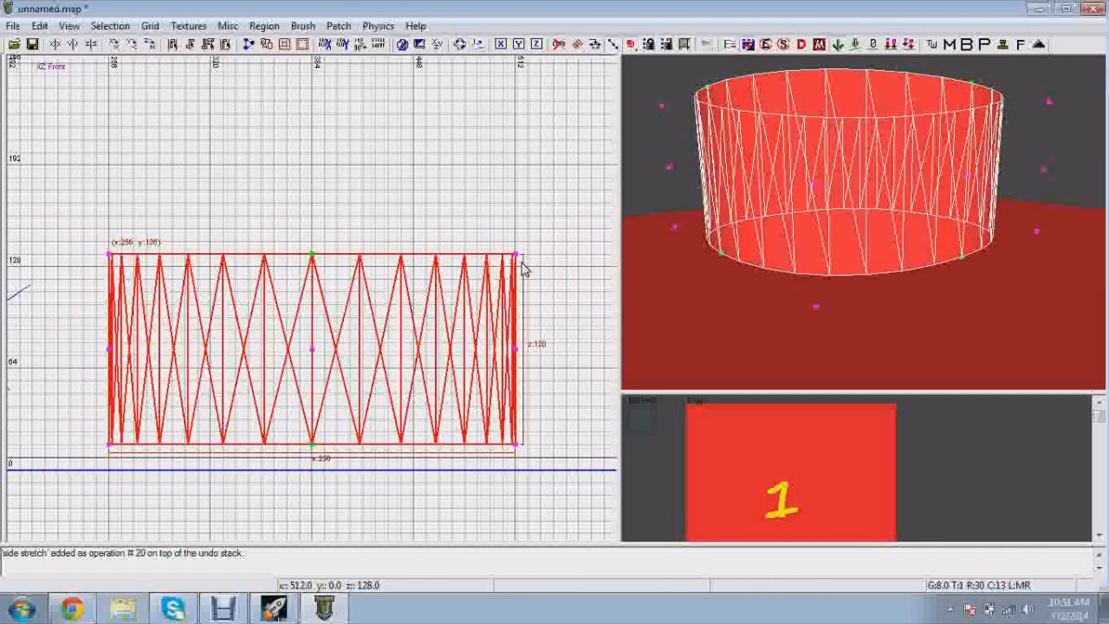
mouse_move(802, 163)
right_mouse_down()
mouse_move(804, 113)
mouse_move(803, 173)
mouse_move(803, 162)
right_mouse_up()
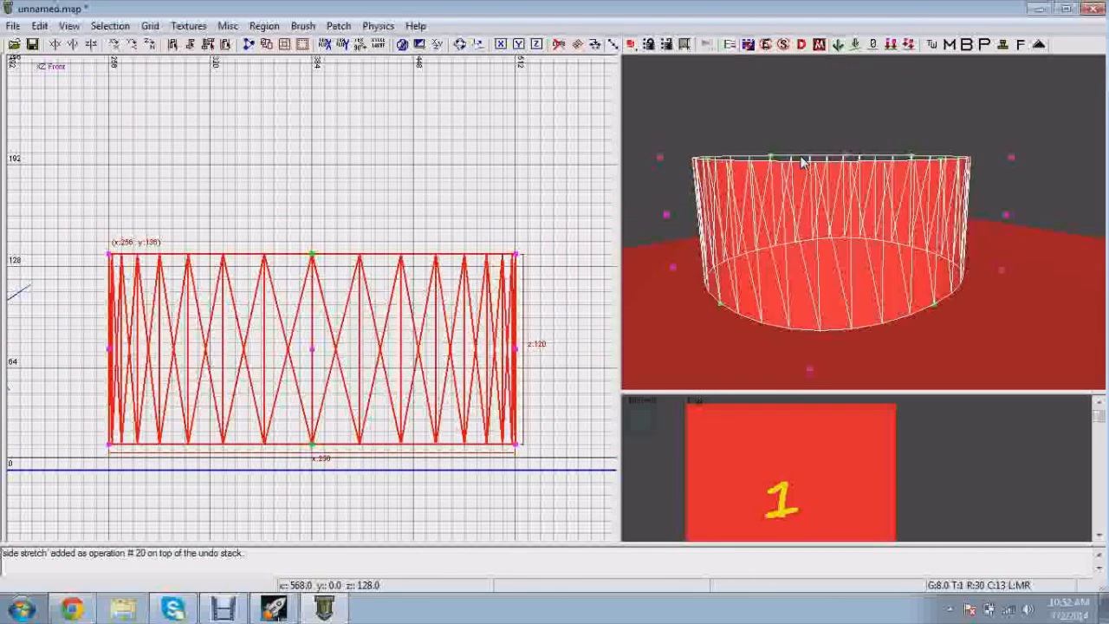
left_click_drag(828, 181, 854, 208)
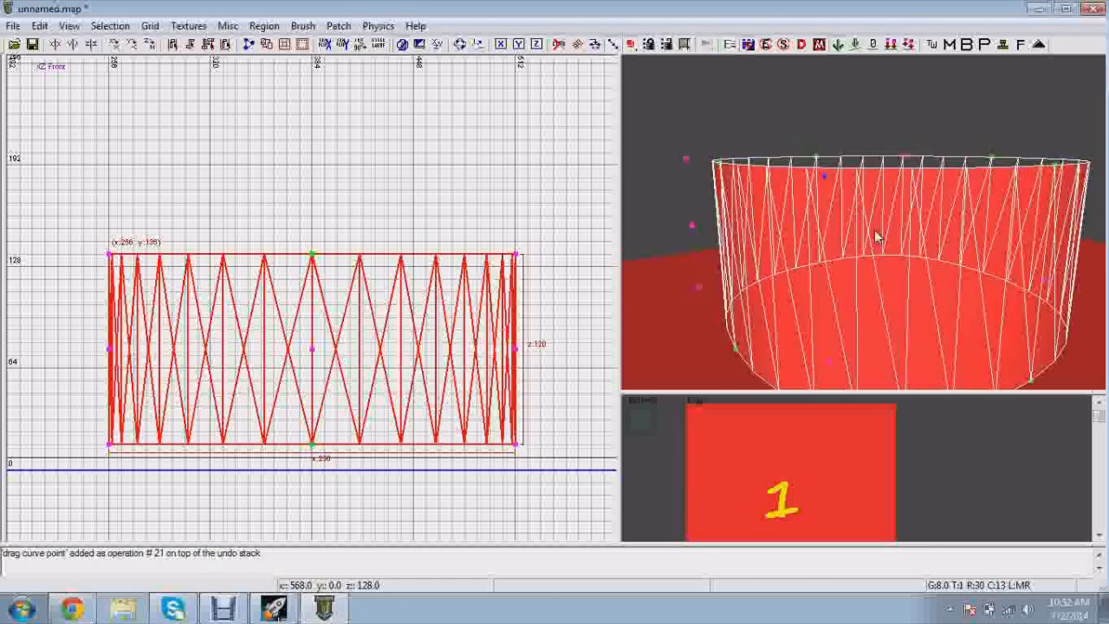
right_click_drag(872, 230, 892, 234)
right_click(850, 249)
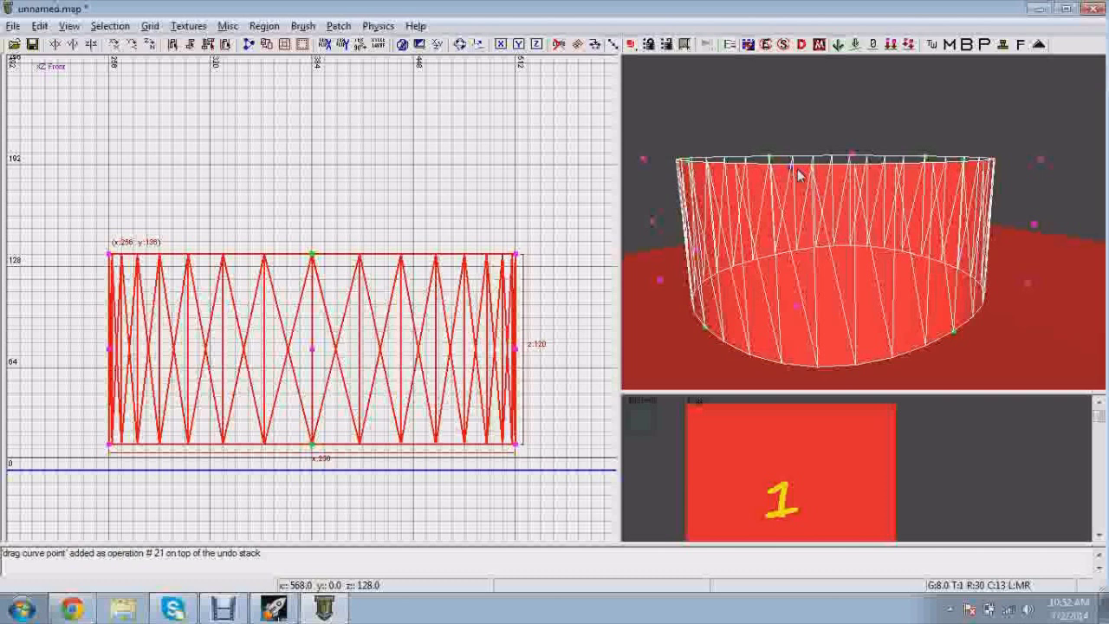
left_click_drag(795, 176, 791, 68)
right_click(828, 162)
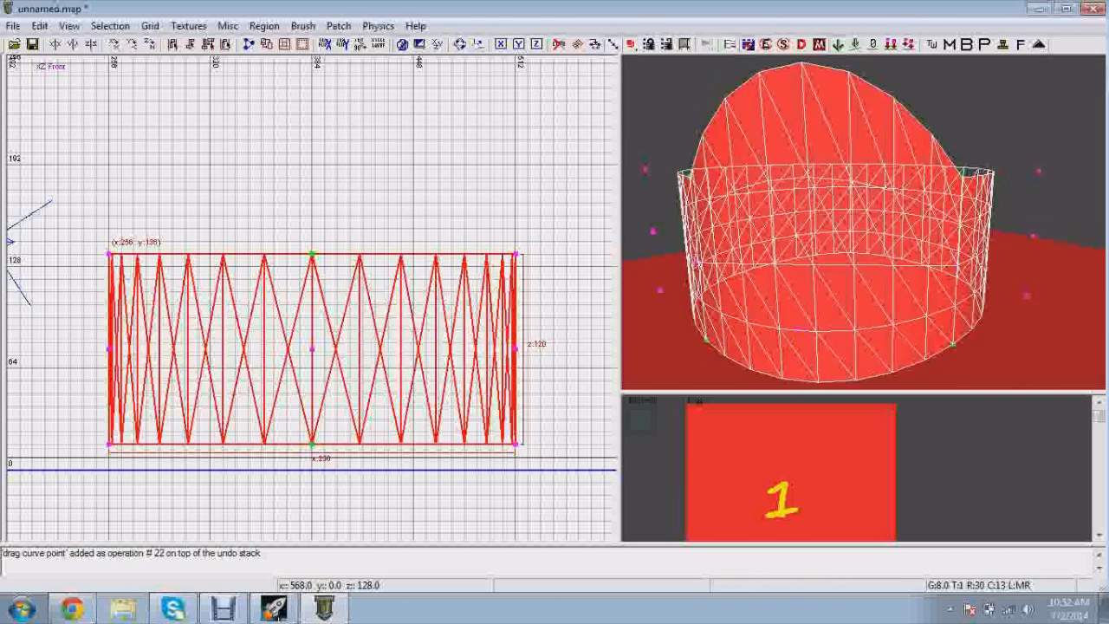
key("Up")
key("Down")
right_click(854, 210)
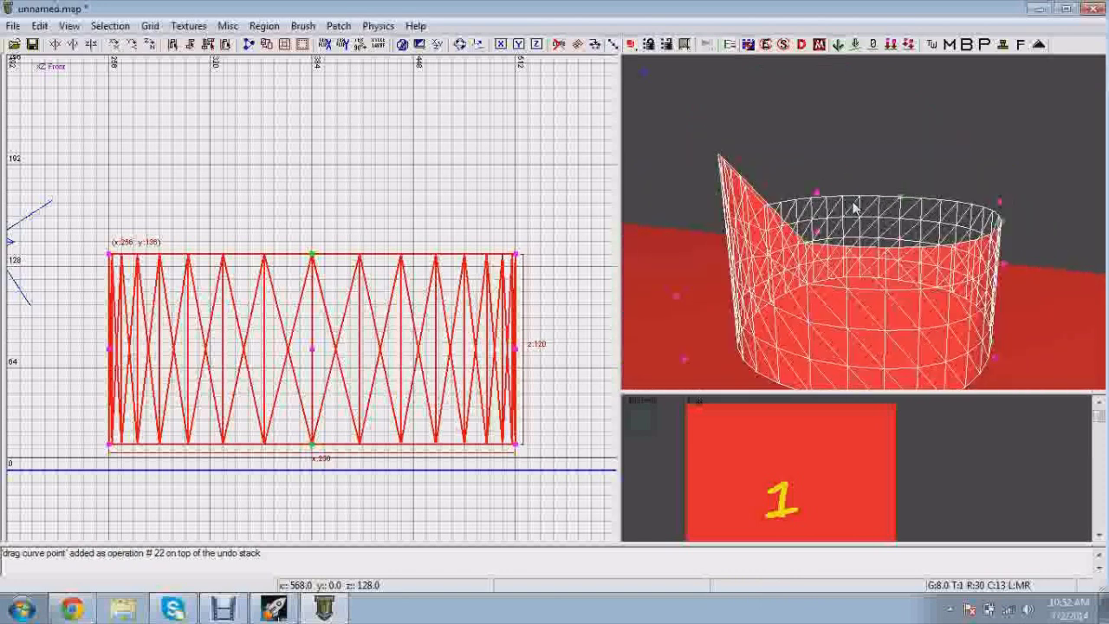
Step: Cap the deformed cylinder patch and inspect the sloping cap from several angles in the 3D view
key("Escape")
left_click(878, 263, "shift")
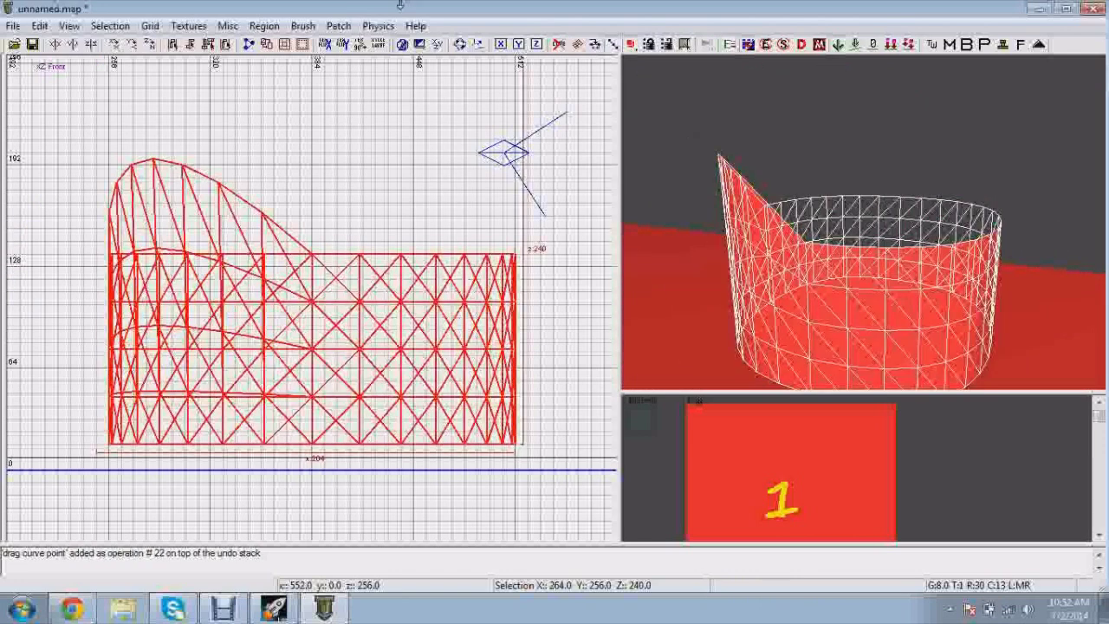
left_click(339, 28)
left_click(423, 273)
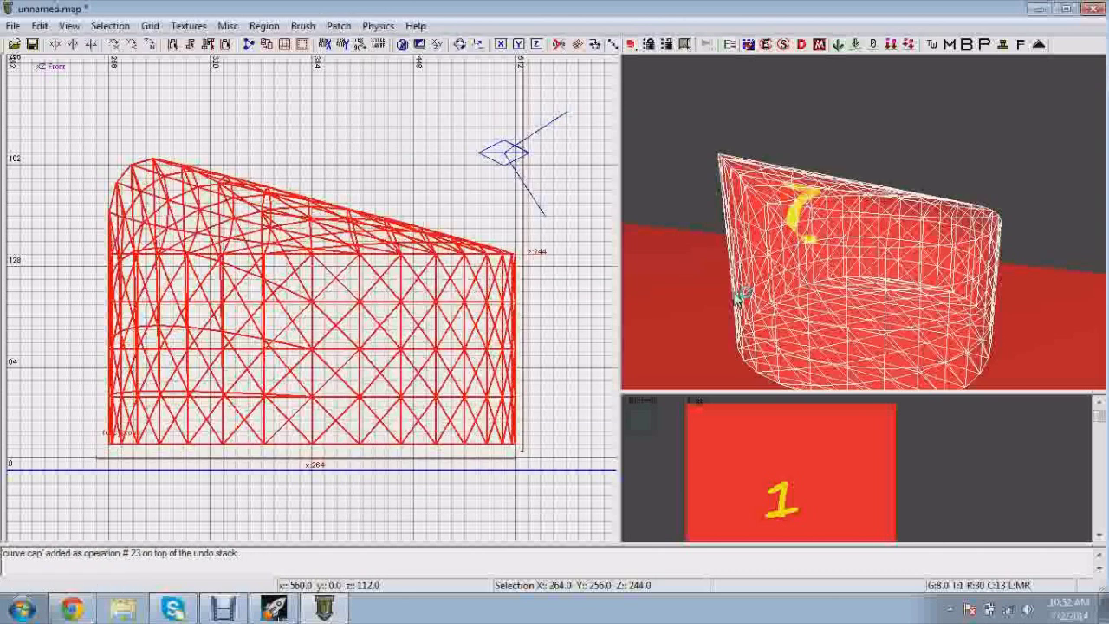
key("Escape")
right_click(766, 310)
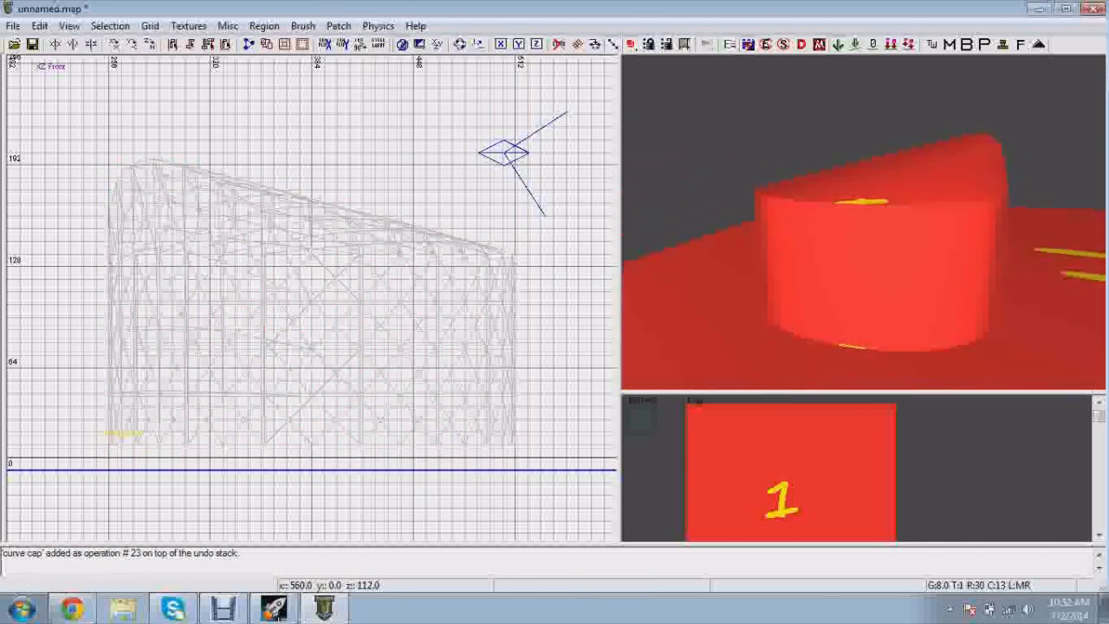
key("Up")
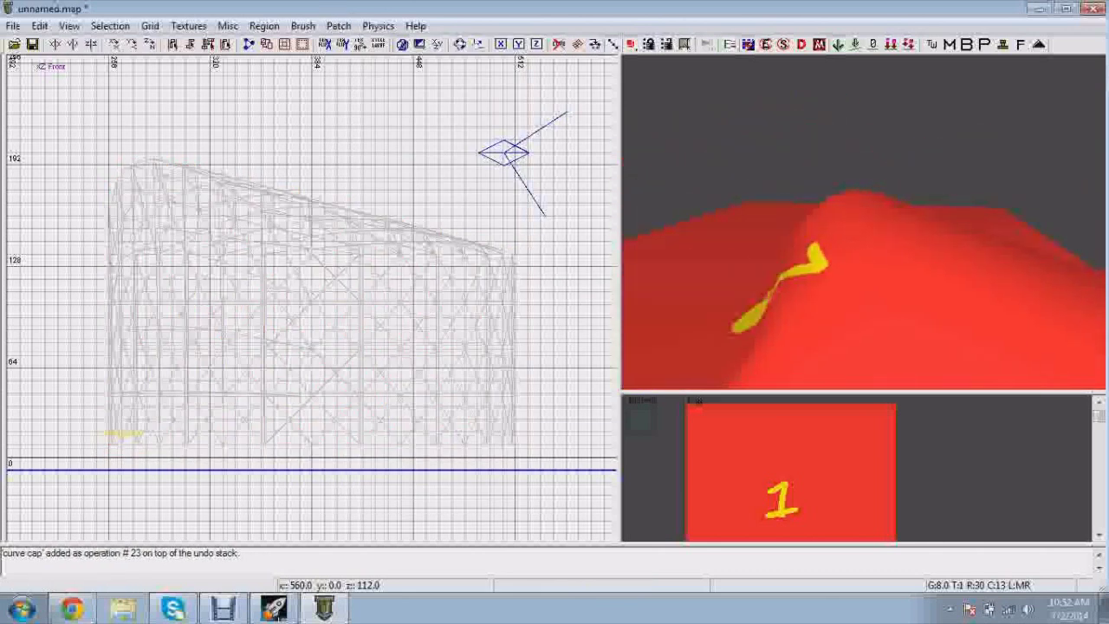
key("Up")
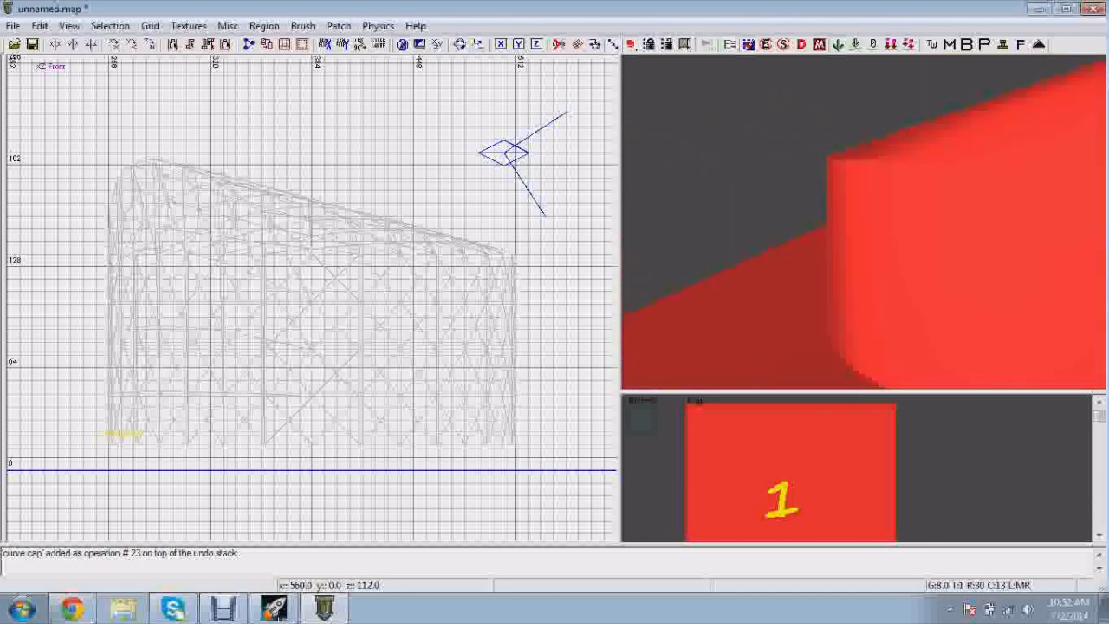
right_click(754, 321)
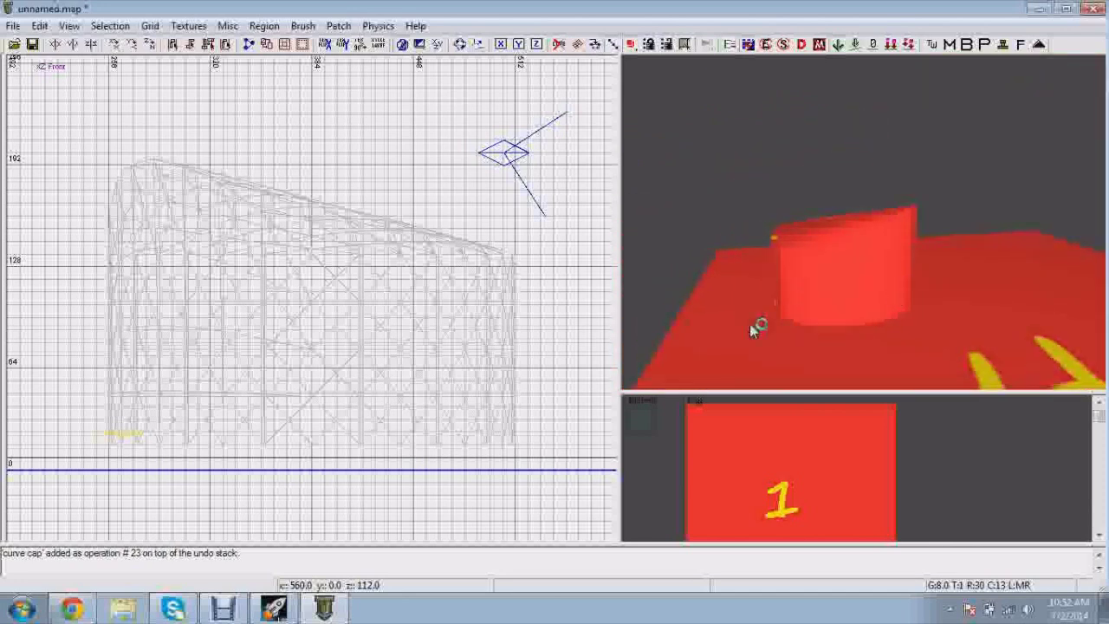
Step: Undo the sloping cap and the control point edit that raised the cylinder's rim
left_click(871, 264, "shift")
left_click(888, 279, "shift")
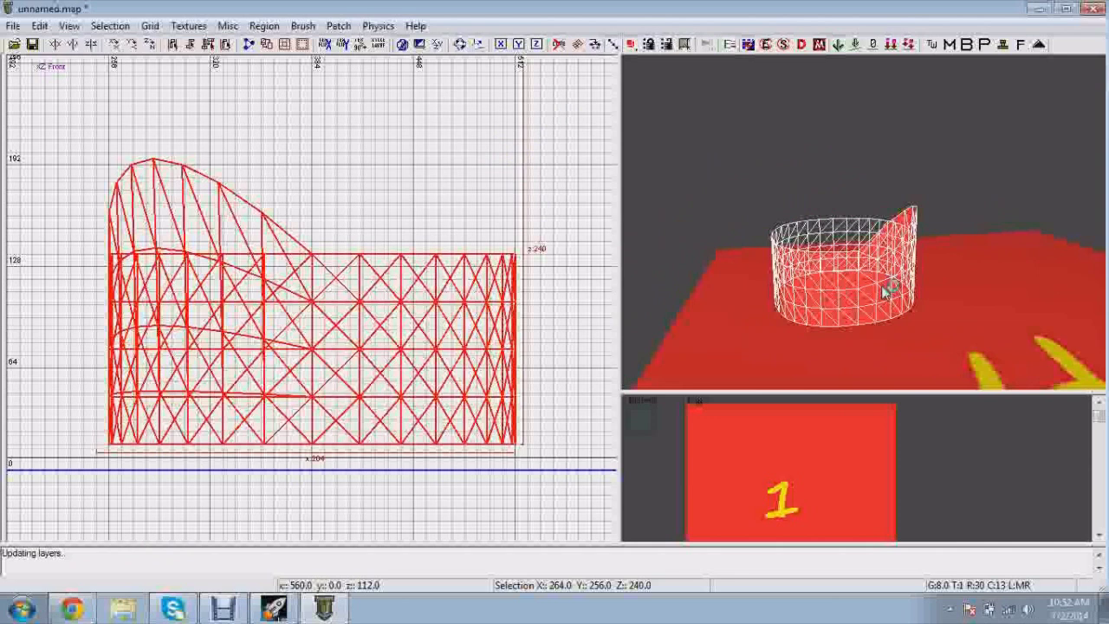
key("ctrl+z")
key("Escape")
right_click(901, 294)
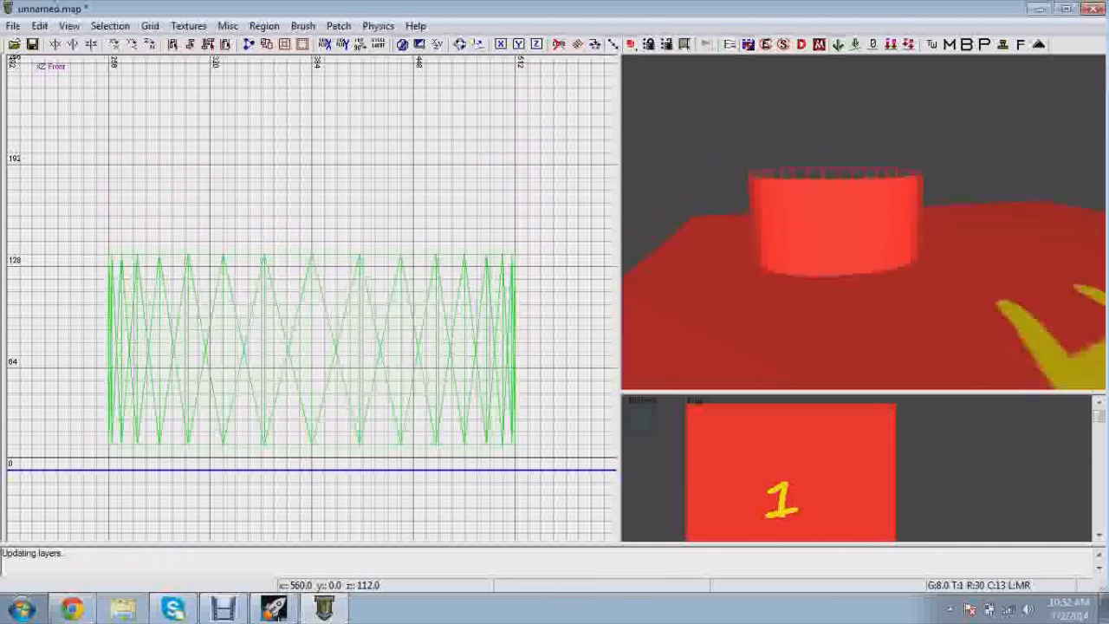
Step: Raise the cylinder patch's lower edge so its height becomes 112, and cap the cylinder
right_click(860, 232)
left_click(860, 232, "shift")
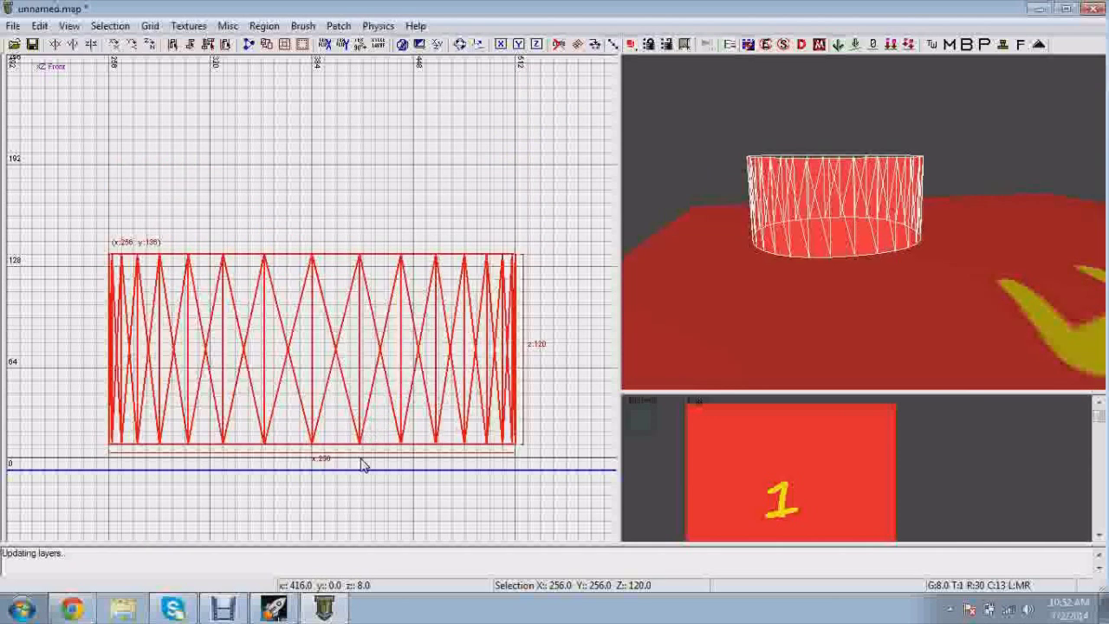
left_click_drag(362, 465, 359, 451)
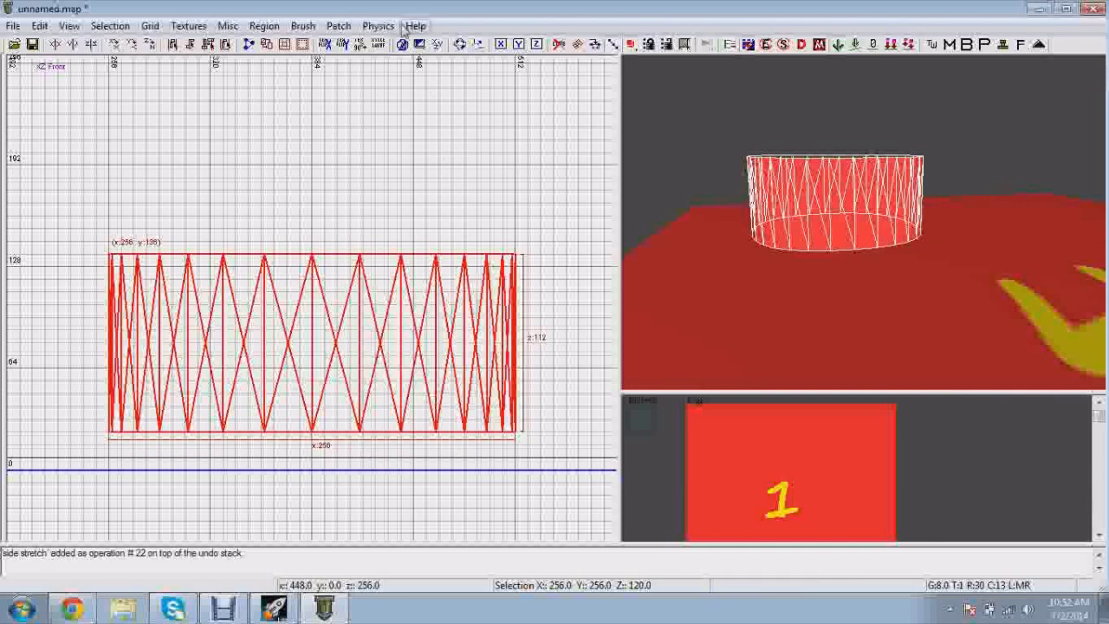
left_click(342, 26)
left_click(598, 274)
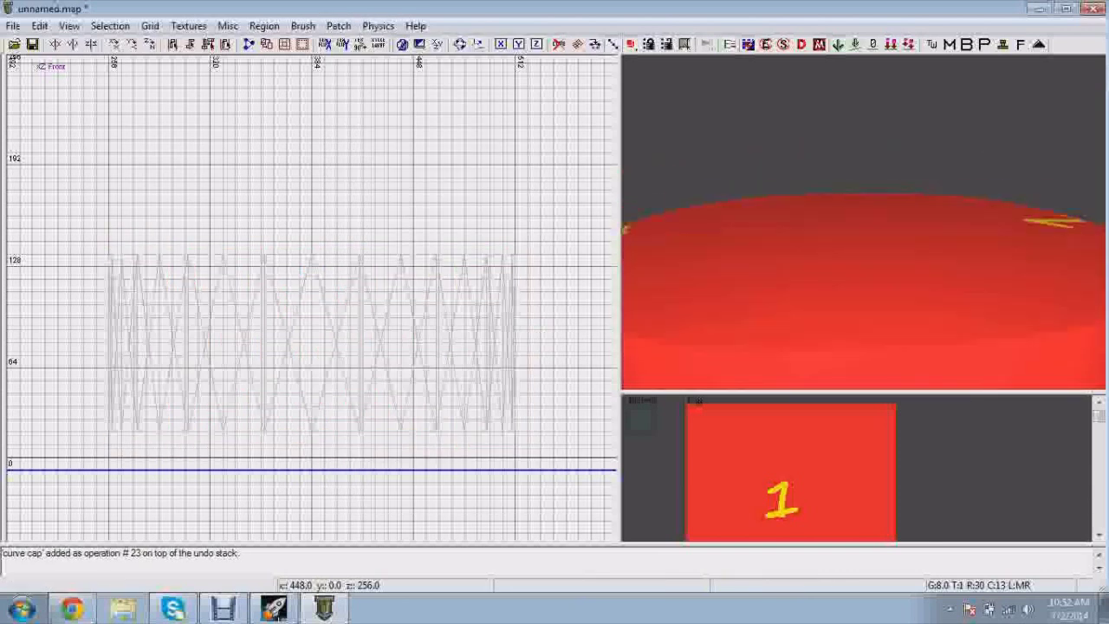
Step: Examine the capped cylinder above the floor brush from different angles and distances in the 3D view
key("Down")
key("Up")
key("Down")
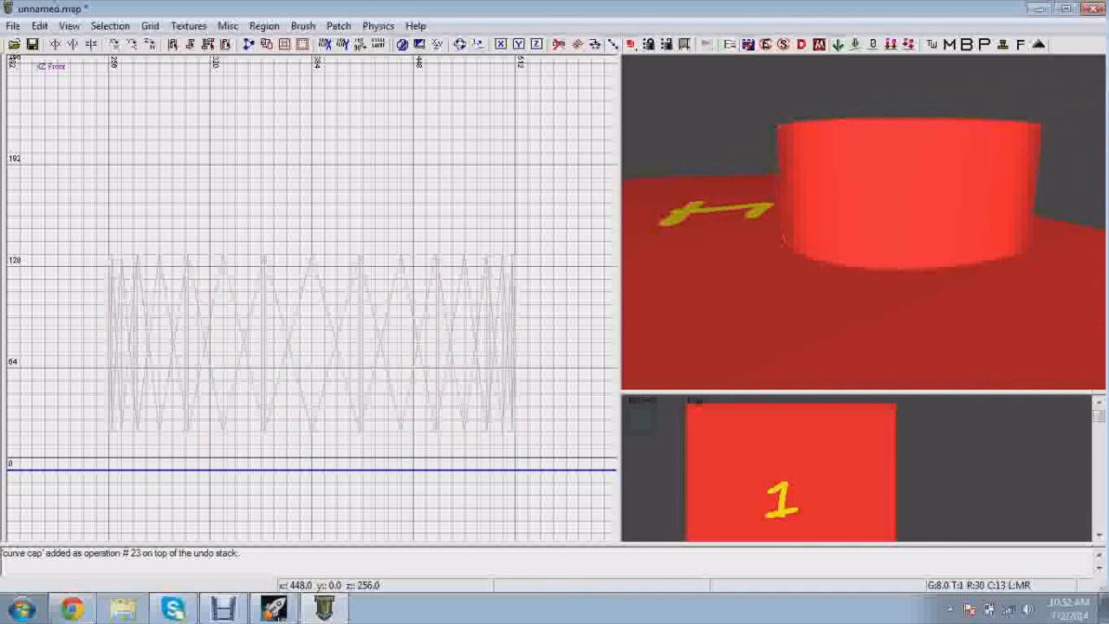
key("Down")
key("Down")
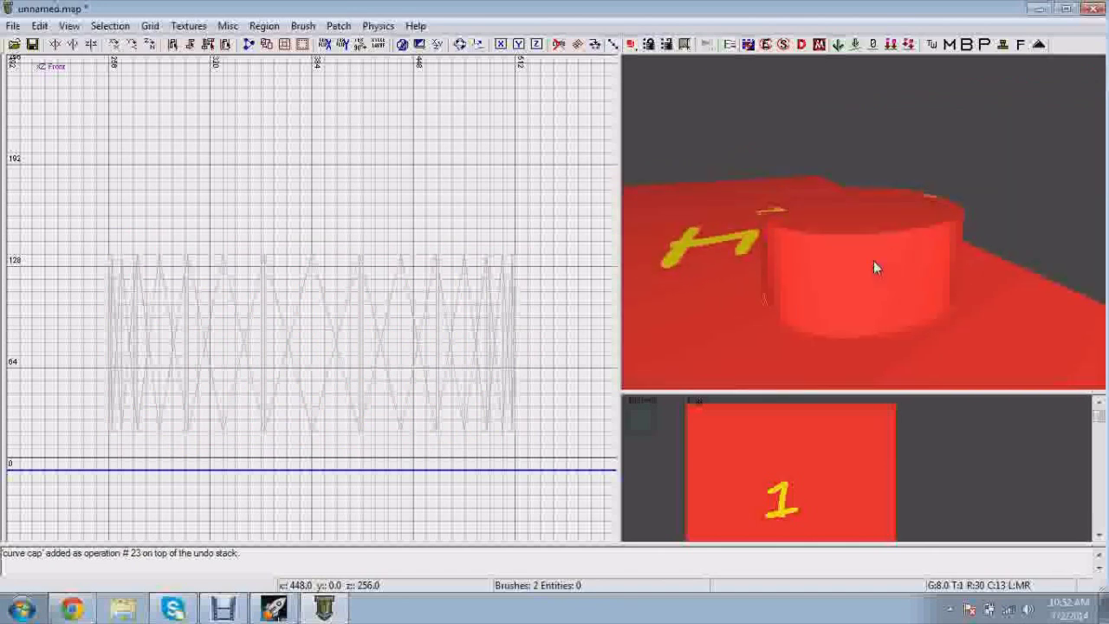
right_click(886, 233)
key("Down")
right_click(886, 233)
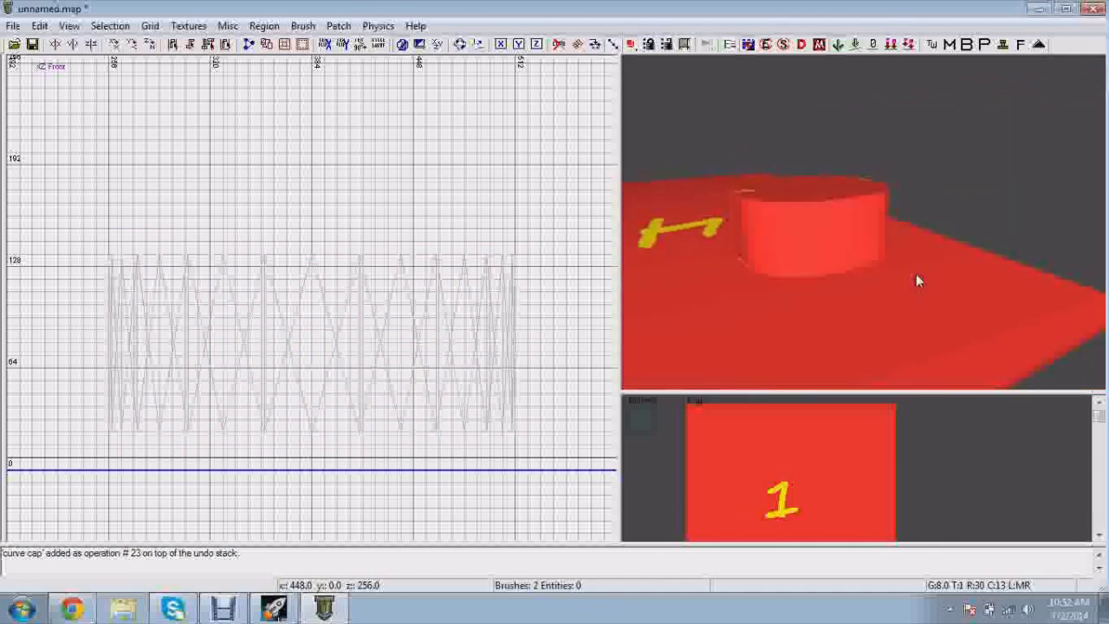
left_click(915, 273, "shift")
right_click(915, 273)
key("Down")
mouse_move(968, 278)
right_mouse_down("ctrl")
mouse_move(968, 313)
mouse_move(969, 279)
right_mouse_up("ctrl")
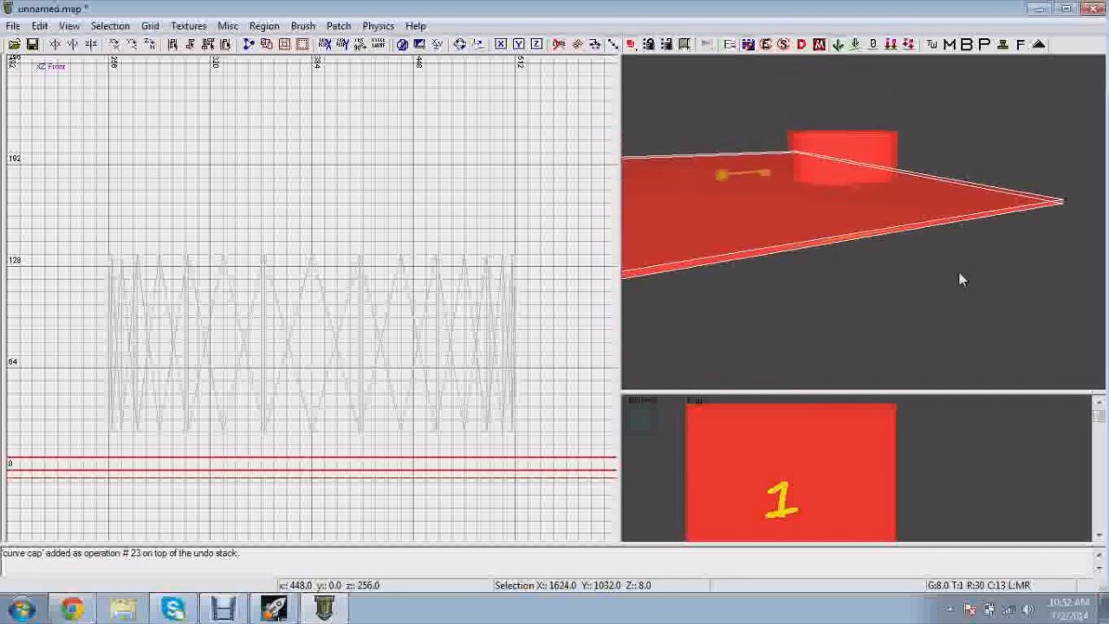
mouse_move(808, 219)
right_mouse_down("ctrl")
mouse_move(807, 288)
mouse_move(807, 210)
right_mouse_up("ctrl")
key("Escape")
right_click(908, 243)
key("Up")
key("Up")
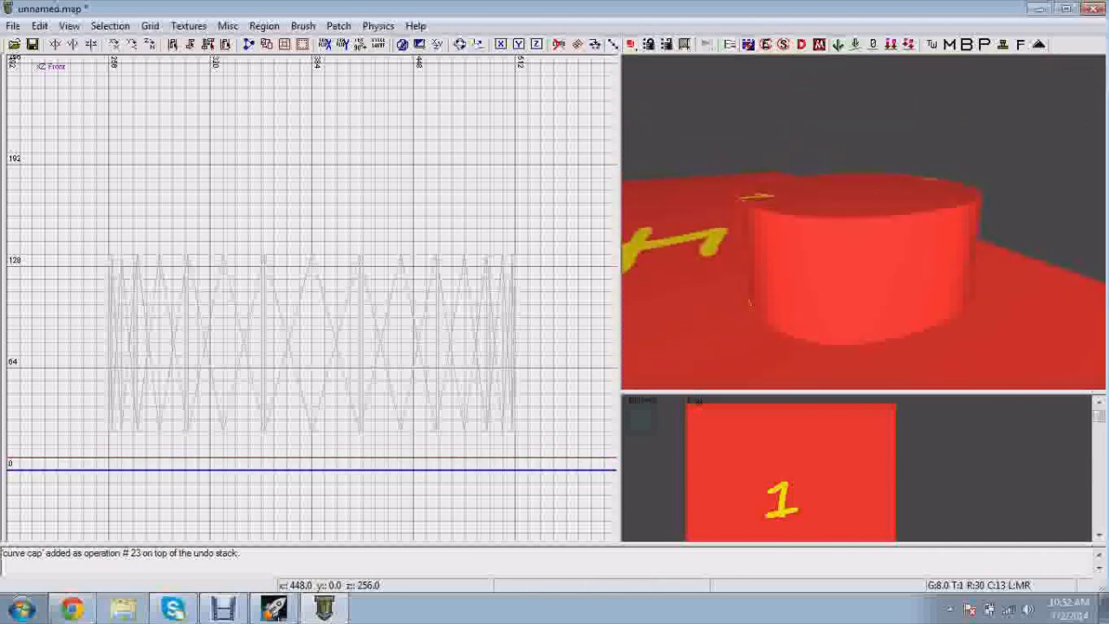
Step: Try moving only the cylinder's side wall away from its caps, and undo the move
left_click(929, 272, "shift")
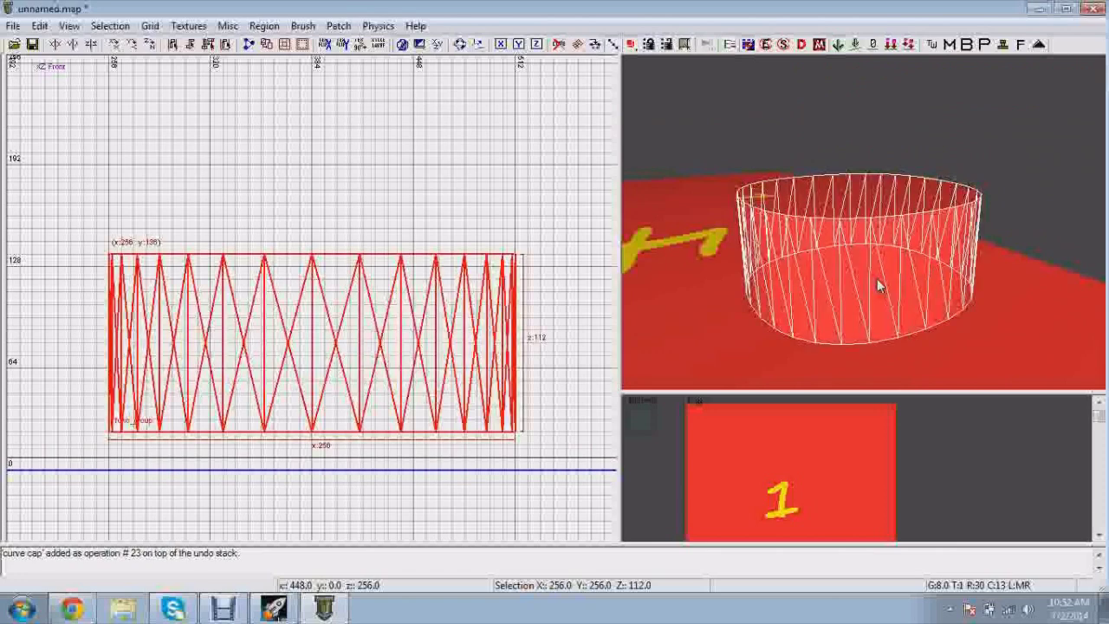
left_click_drag(932, 274, 1056, 327)
right_click(1056, 327)
key("Up")
mouse_move(832, 273)
right_mouse_down()
mouse_move(809, 267)
mouse_move(777, 206)
mouse_move(777, 216)
mouse_move(794, 214)
mouse_move(801, 251)
right_mouse_up()
key("ctrl+z")
Step: Select the cylinder wall with its upper and lower caps and move them together about 96 units up above the floor
left_click(817, 250, "shift")
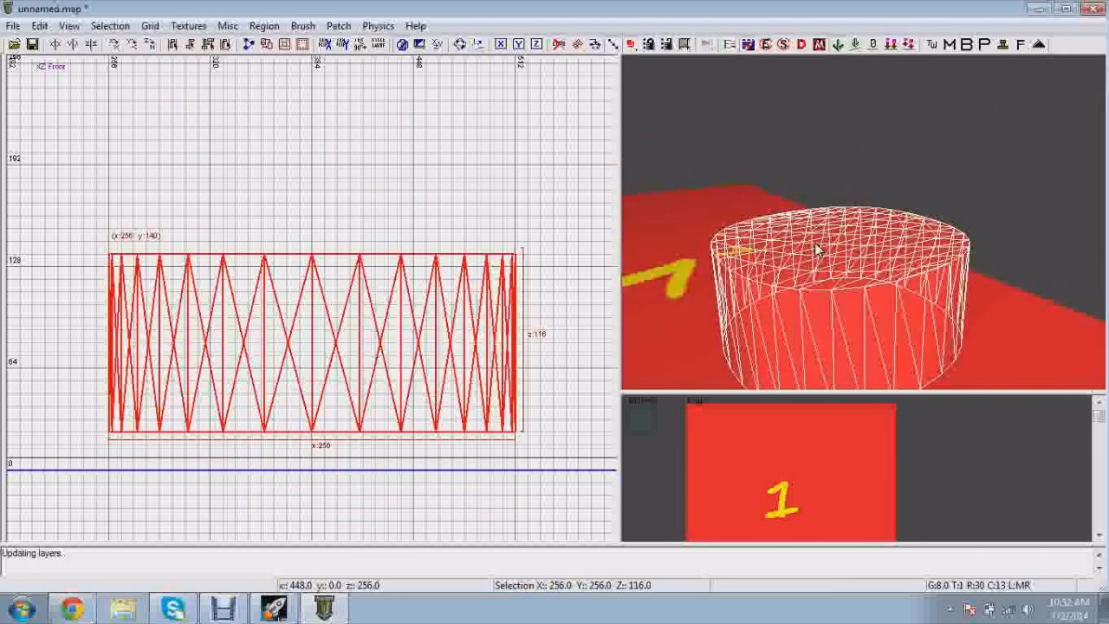
right_click(817, 250)
key("Up")
key("Down")
key("Up")
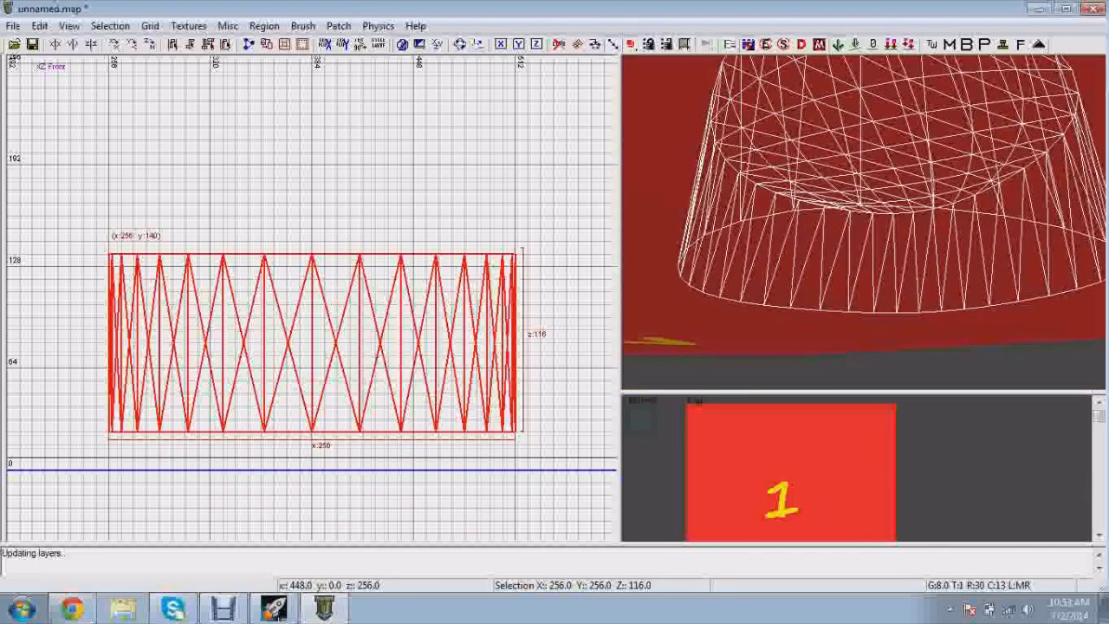
left_click(817, 250, "shift")
key("Down")
key("Down")
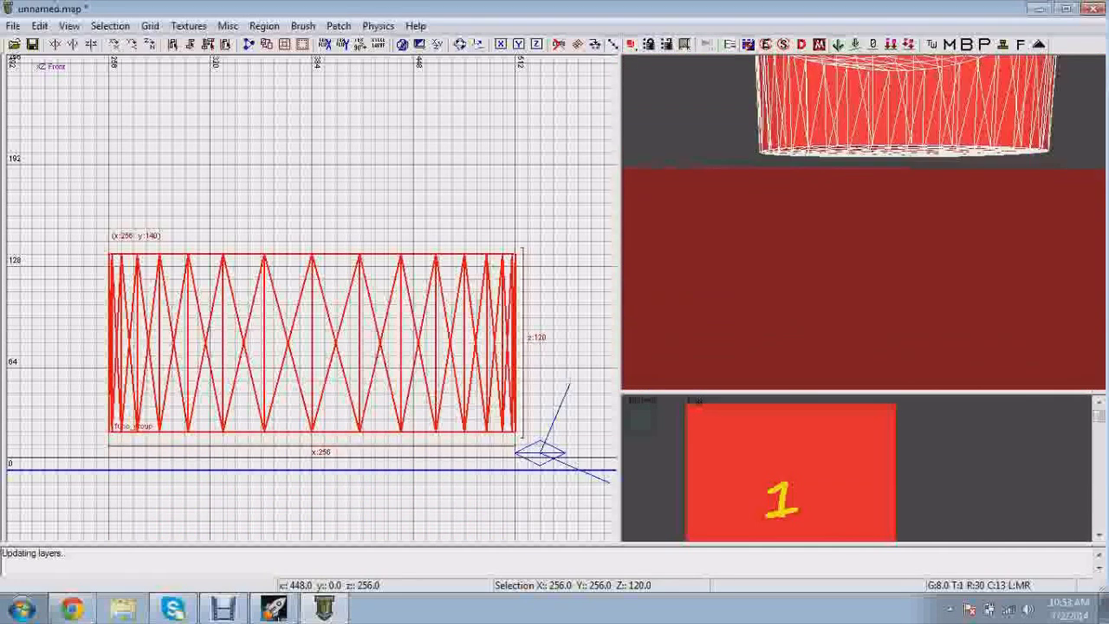
right_click(817, 250)
left_click_drag(820, 277, 849, 211)
key("Escape")
right_click(846, 220)
key("Down")
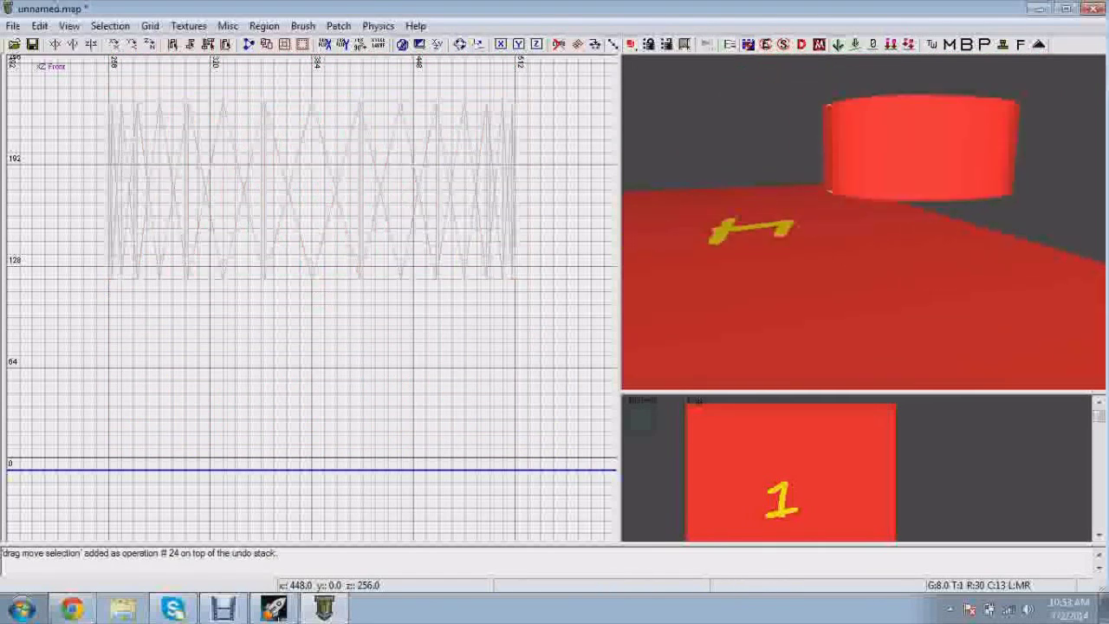
key("Up")
key("Down")
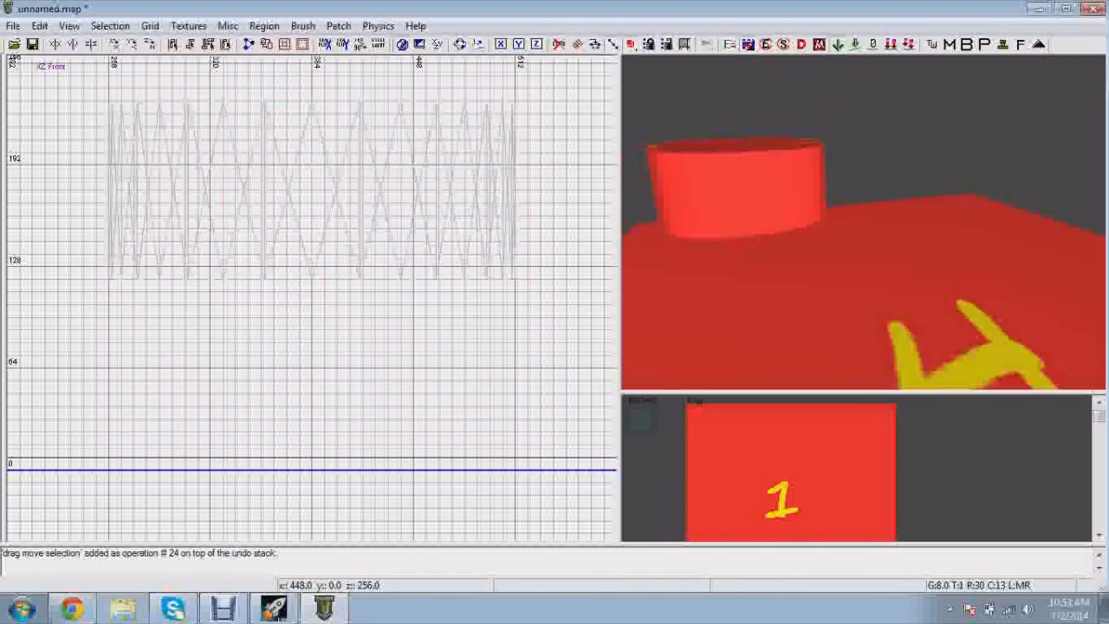
Step: Examine the raised cylinder above the floor brush from several angles and distances in the 3D view
right_click(854, 205)
scroll(263, 194, "down", 6)
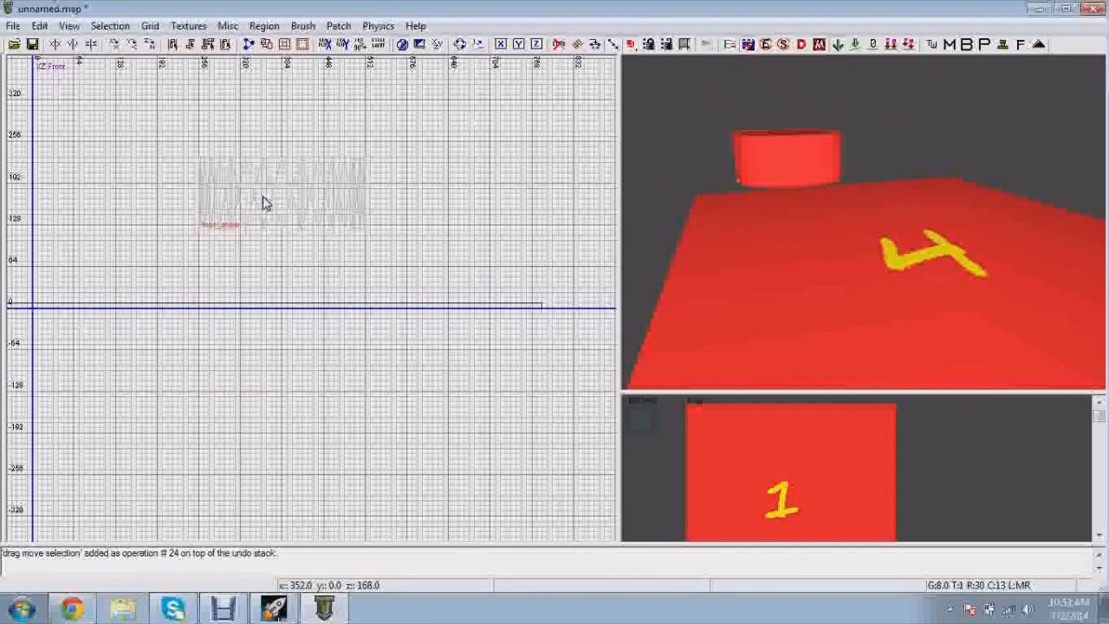
key("ctrl+Tab")
key("ctrl+Tab")
mouse_move(362, 335)
right_mouse_down()
mouse_move(215, 102)
mouse_move(359, 336)
right_mouse_up()
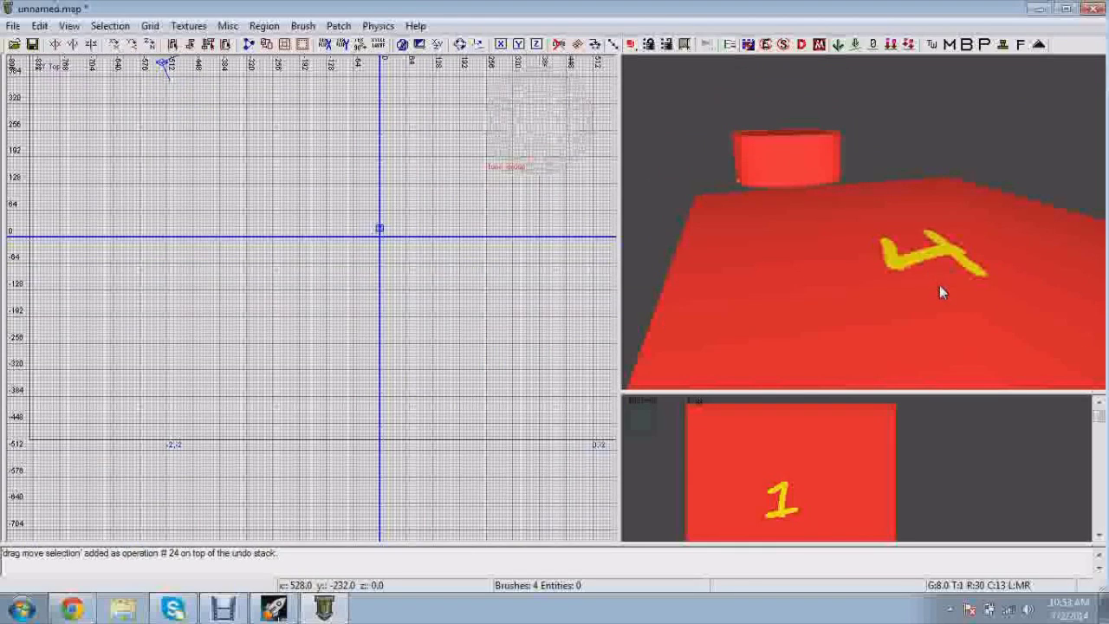
right_click(939, 285)
key("Up")
key("Down")
right_click(912, 241)
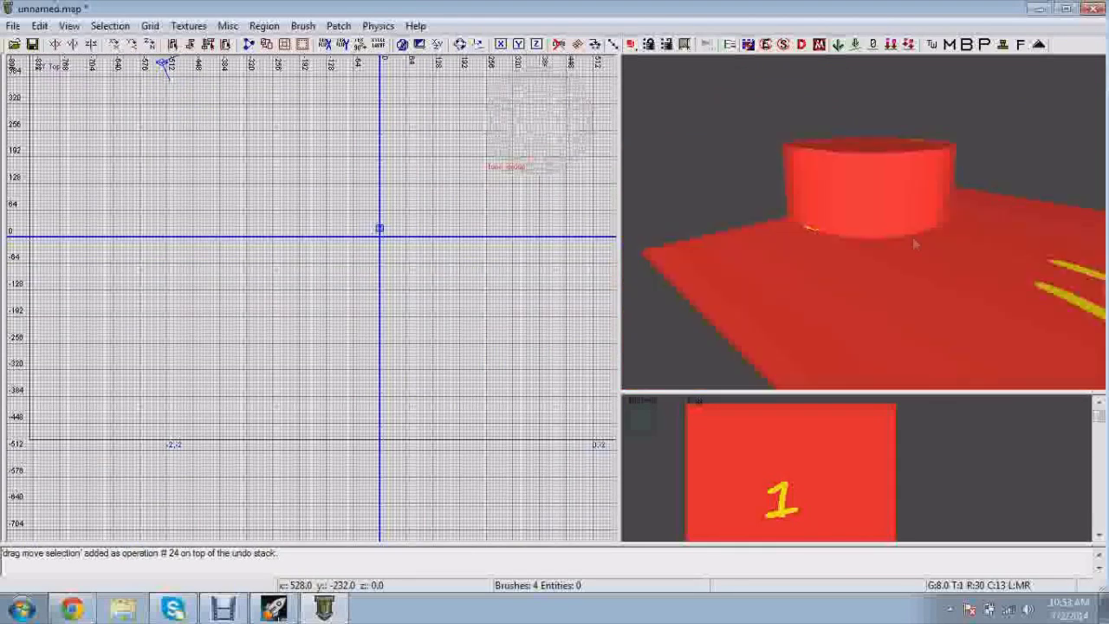
right_click(871, 164)
key("Up")
key("Down")
right_click(870, 164)
Step: Create a long thin wall brush about 16 by 680 units over the floor in the top view
scroll(458, 205, "down", 3)
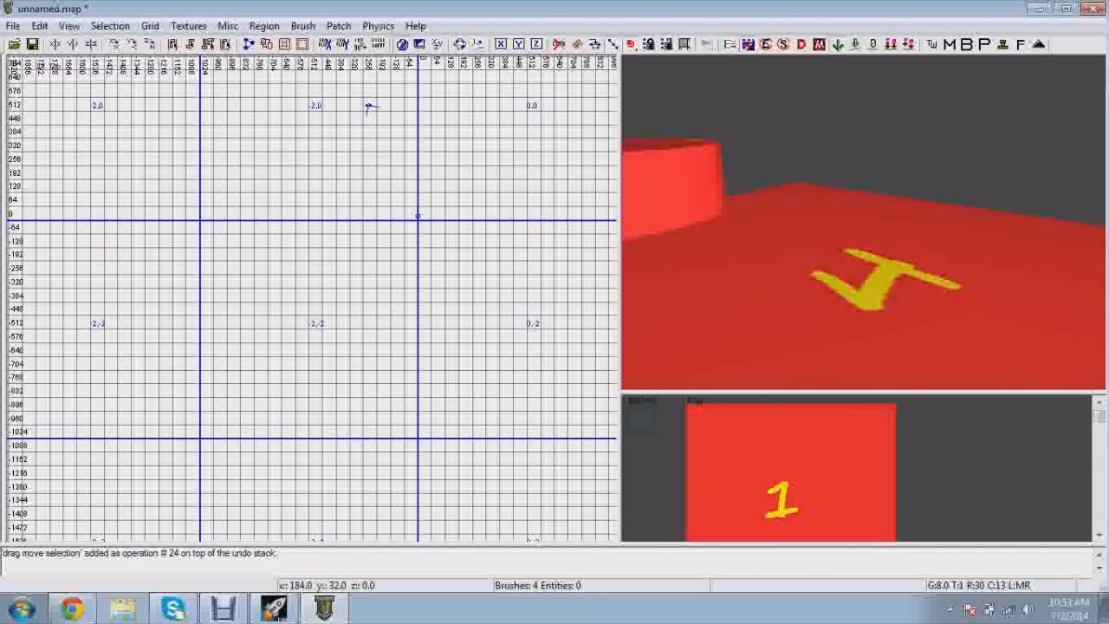
left_click_drag(280, 254, 290, 397)
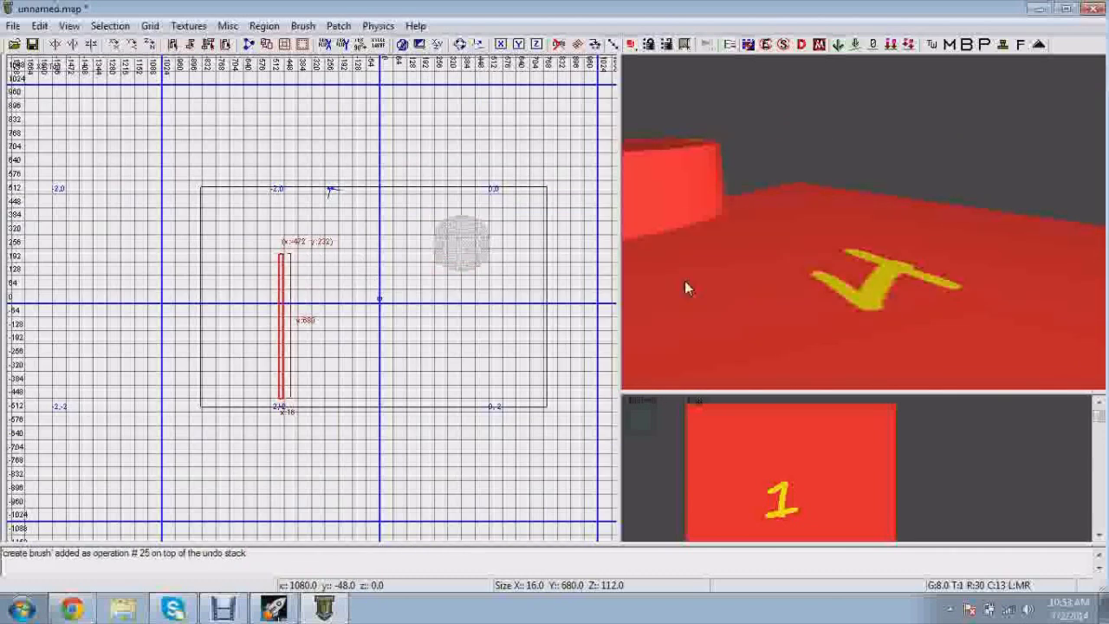
right_click(684, 288)
key("Up")
key("Down")
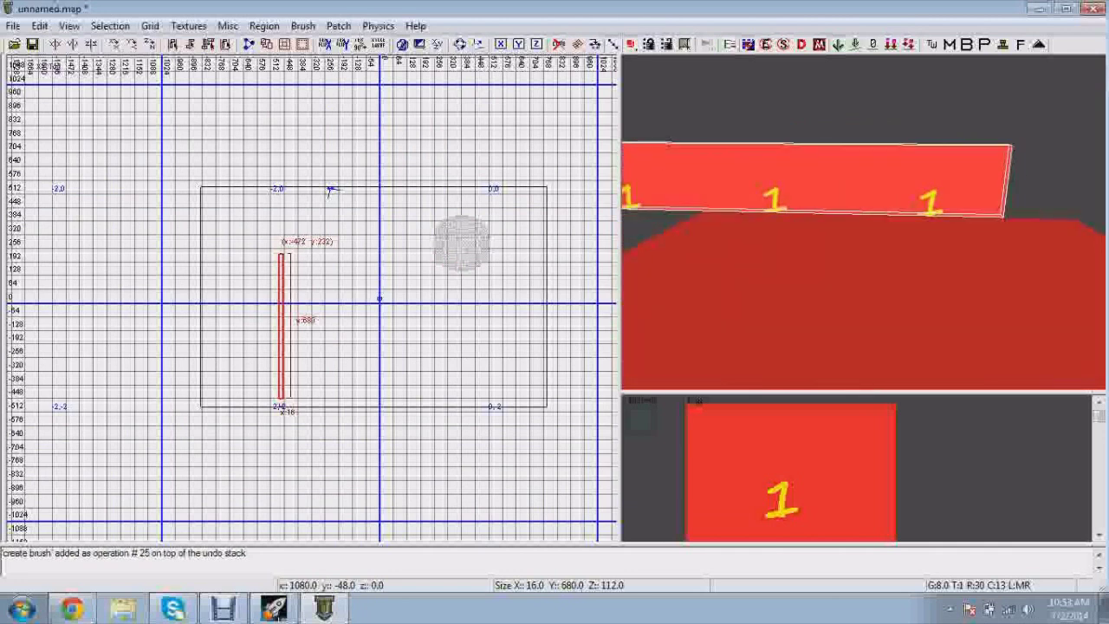
key("Up")
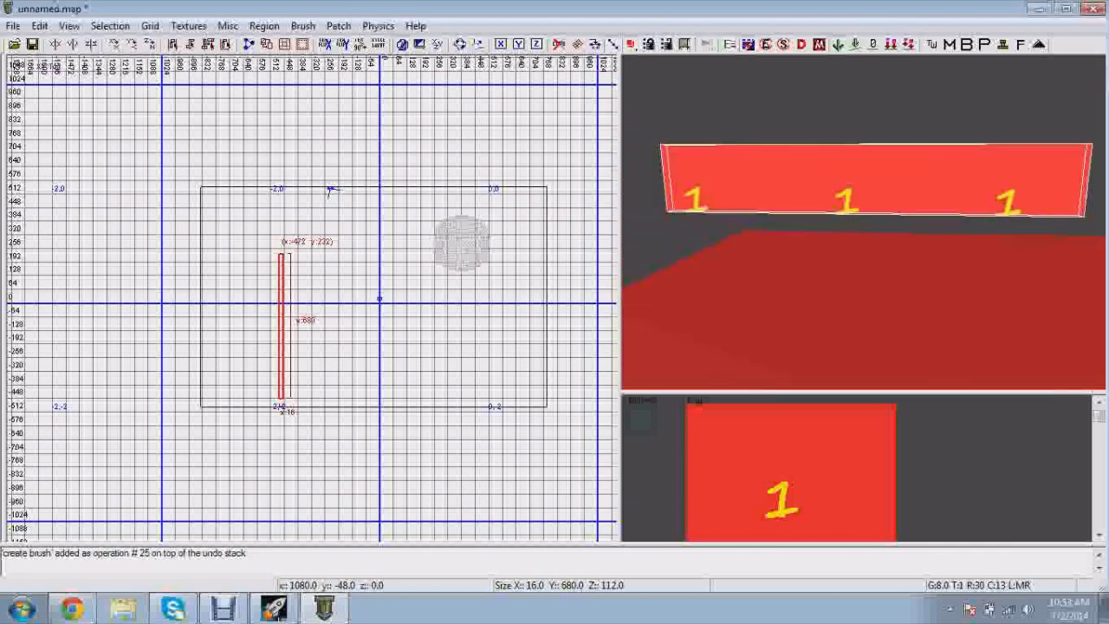
right_click(684, 287)
Step: Lower the thin wall brush onto the floor brush and check its position in the side view
right_click_drag(312, 306, 354, 236)
scroll(310, 274, "up", 1)
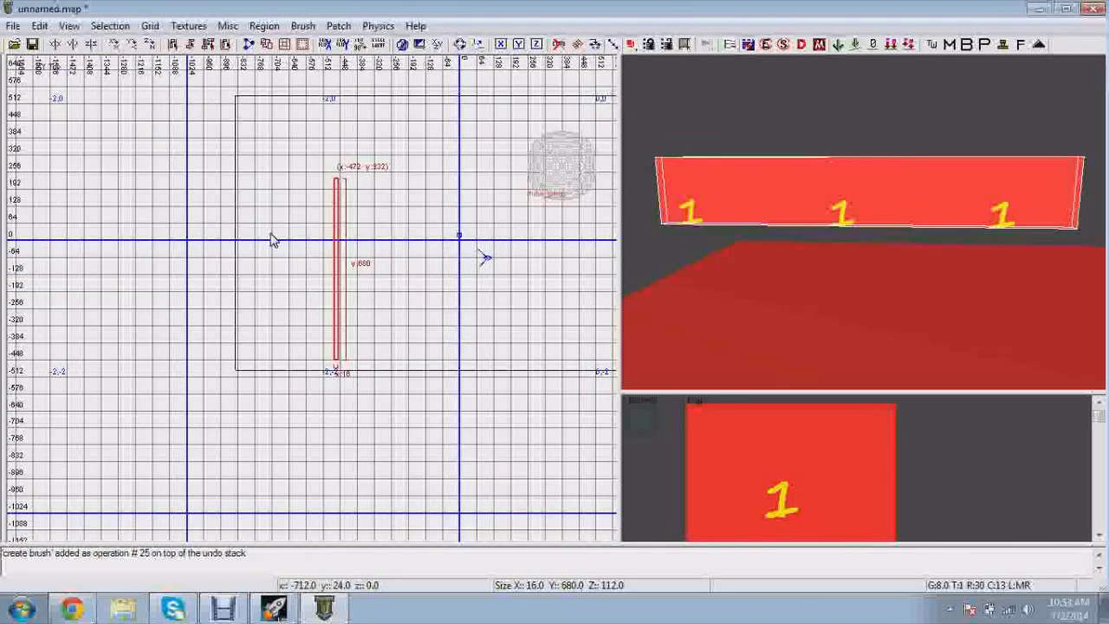
scroll(355, 192, "up", 1)
right_click_drag(354, 203, 324, 183)
right_click_drag(775, 234, 829, 156)
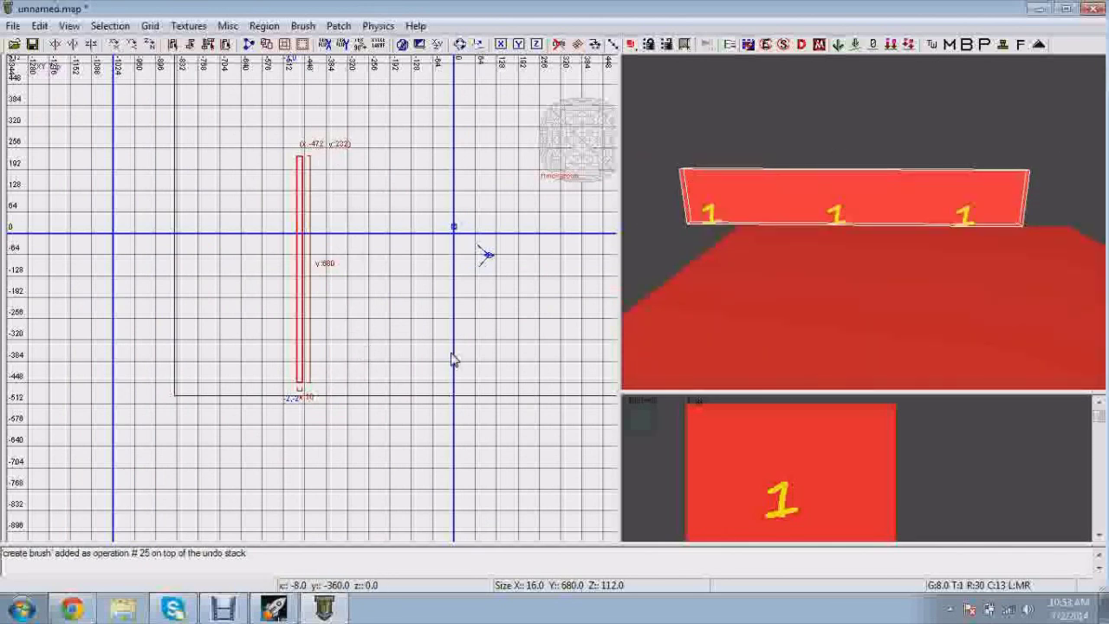
mouse_move(821, 197)
left_mouse_down()
mouse_move(845, 311)
mouse_move(844, 290)
left_mouse_up()
scroll(844, 289, "up", 4)
mouse_move(844, 289)
right_mouse_down()
mouse_move(838, 171)
mouse_move(817, 183)
right_mouse_up()
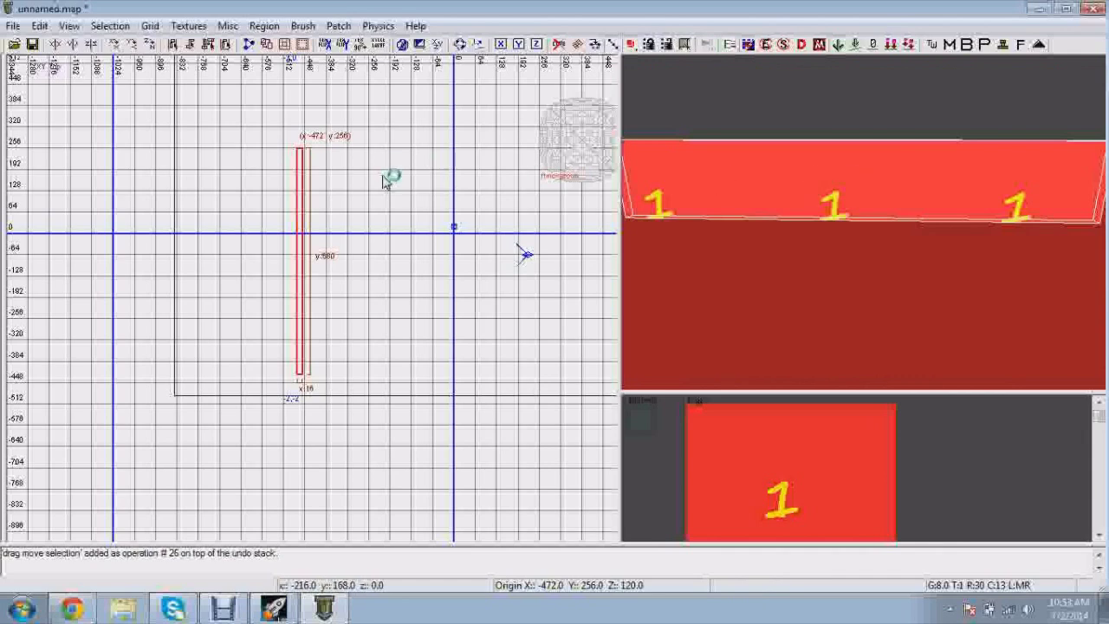
key("ctrl+Tab")
key("ctrl+Tab")
scroll(389, 219, "up", 4)
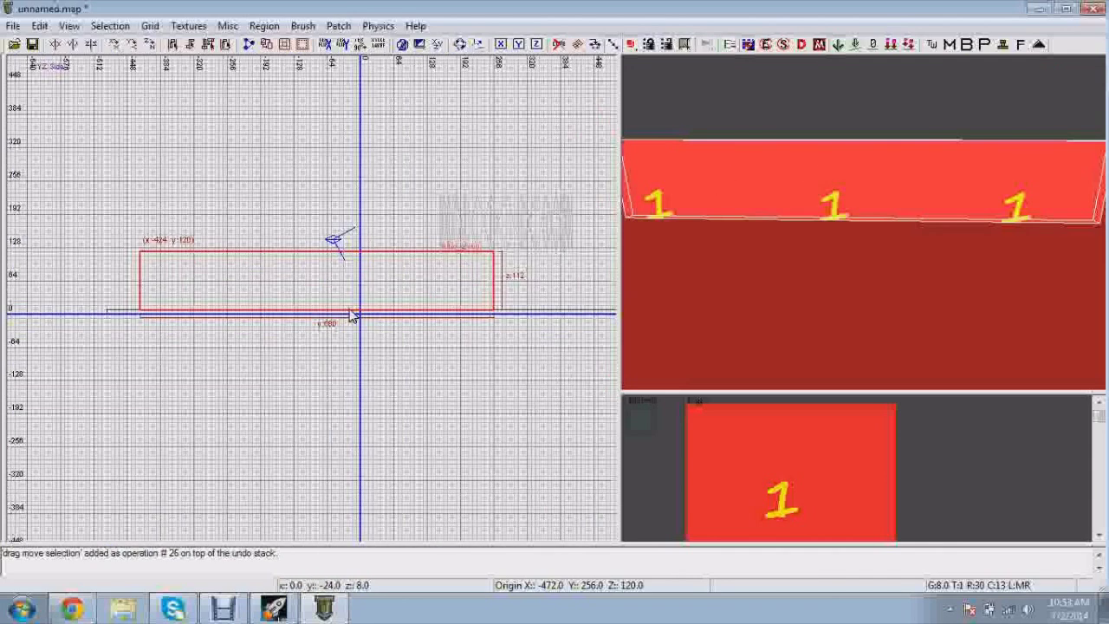
scroll(753, 191, "down", 2)
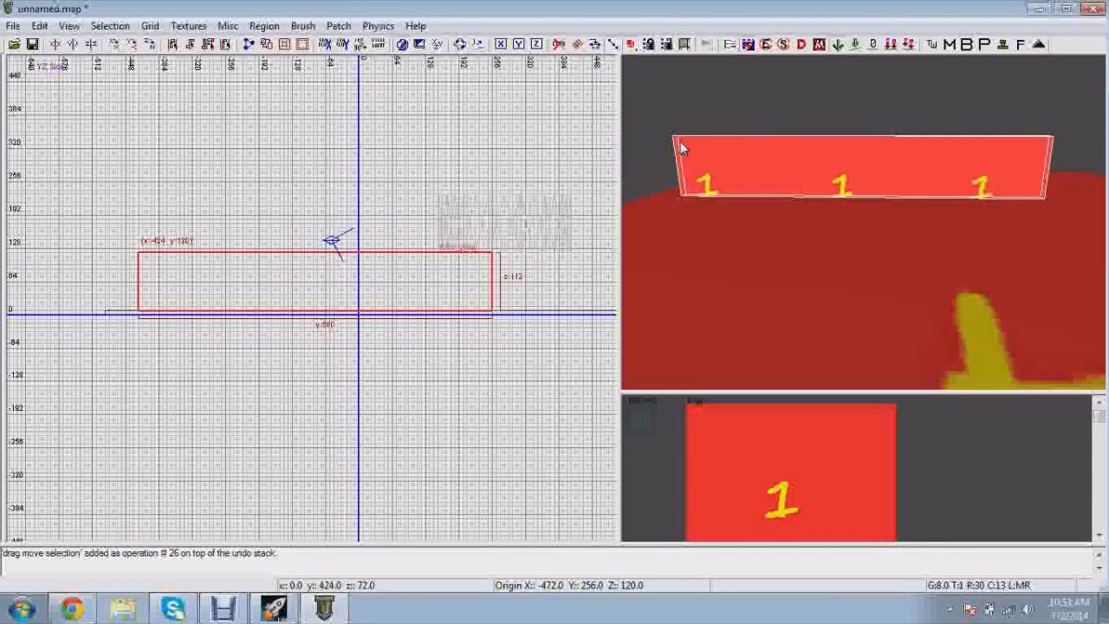
Step: Convert the wall brush into a simple patch mesh with a width density of 5 and a height density of 3
left_click(338, 26)
left_click(390, 45)
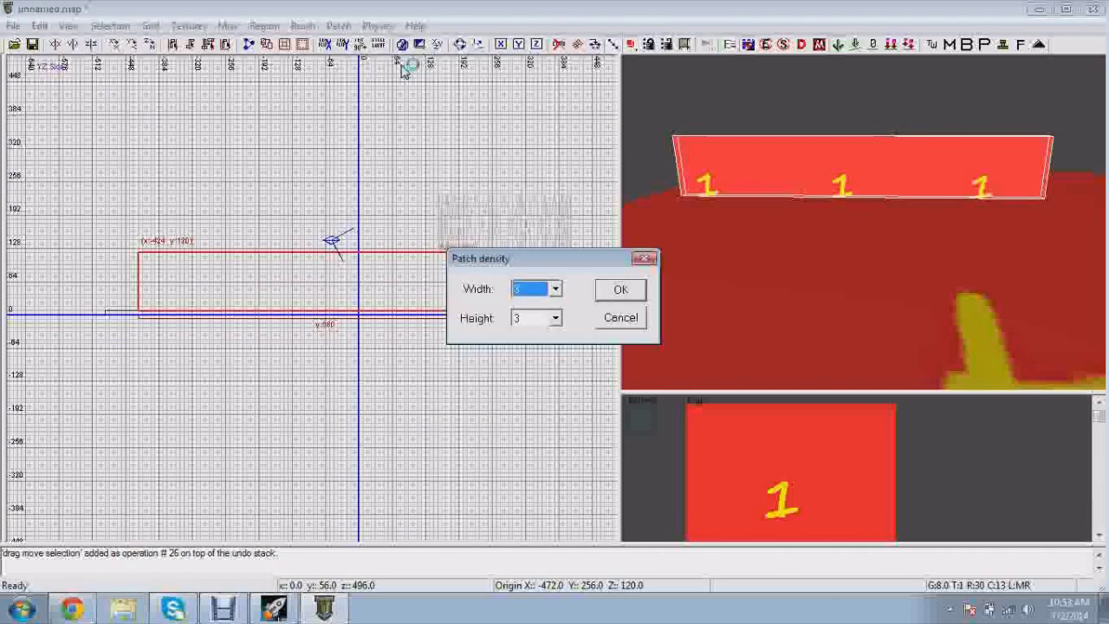
left_click_drag(513, 249, 633, 221)
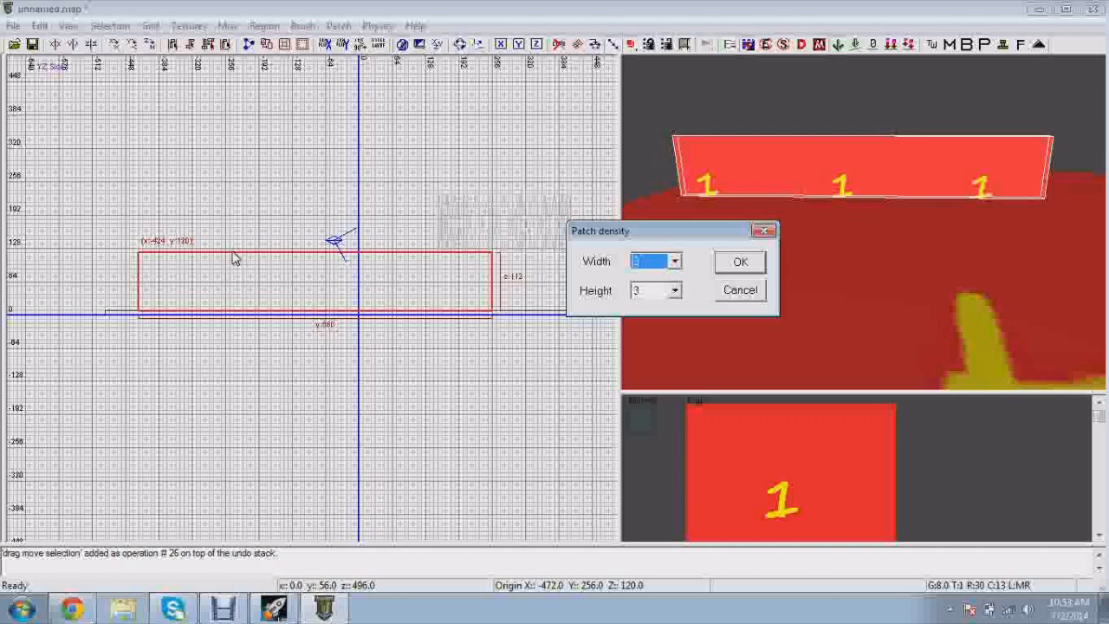
left_click(674, 260)
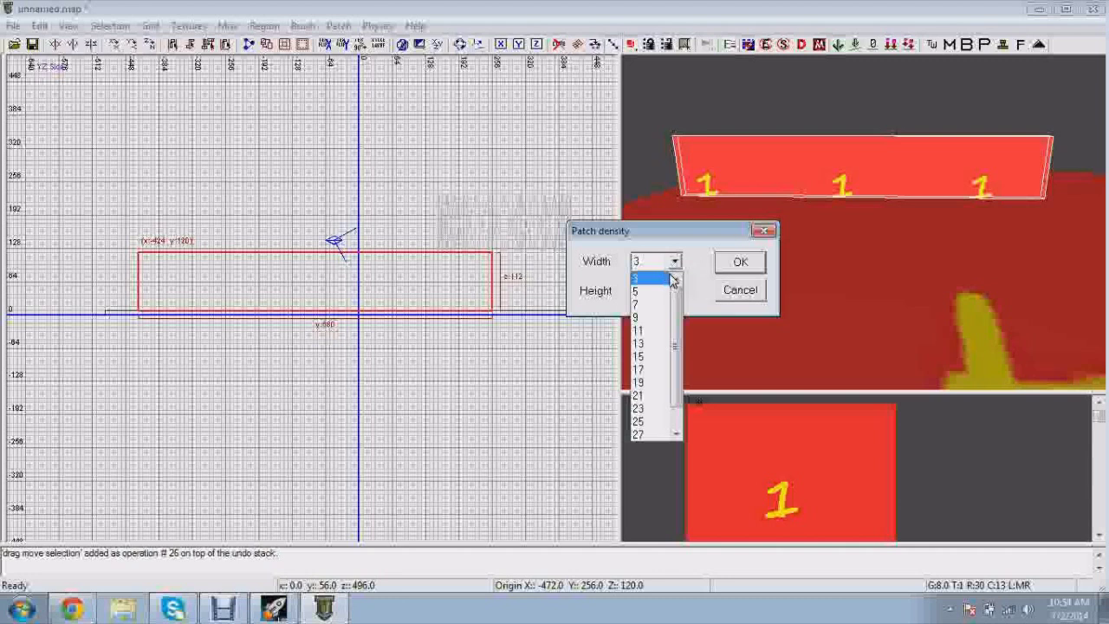
left_click(663, 292)
left_click(675, 291)
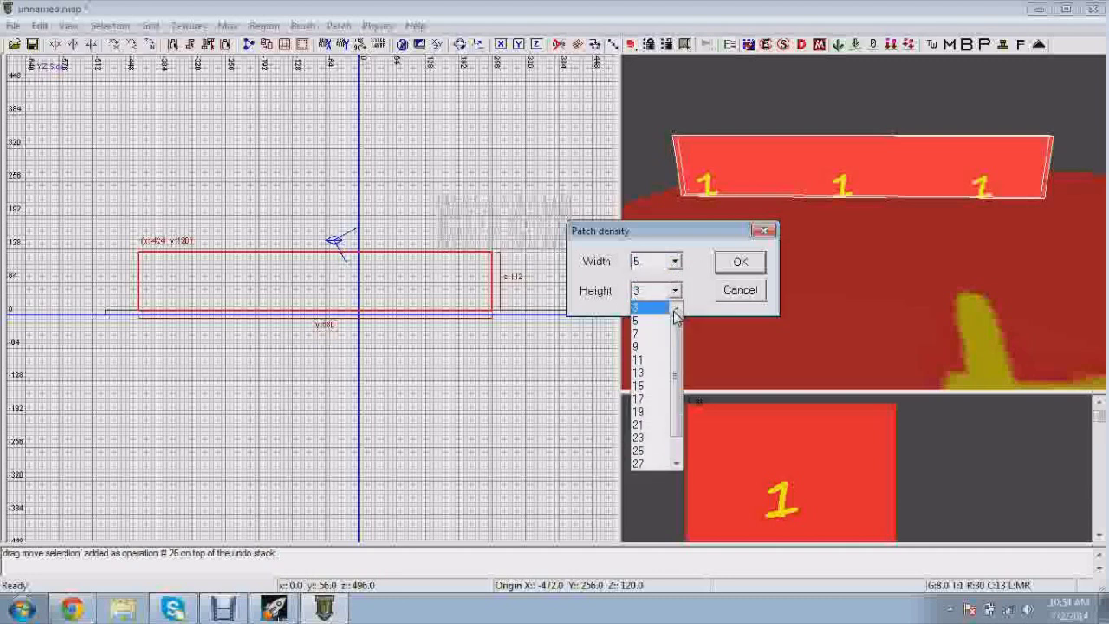
left_click(665, 308)
left_click(741, 262)
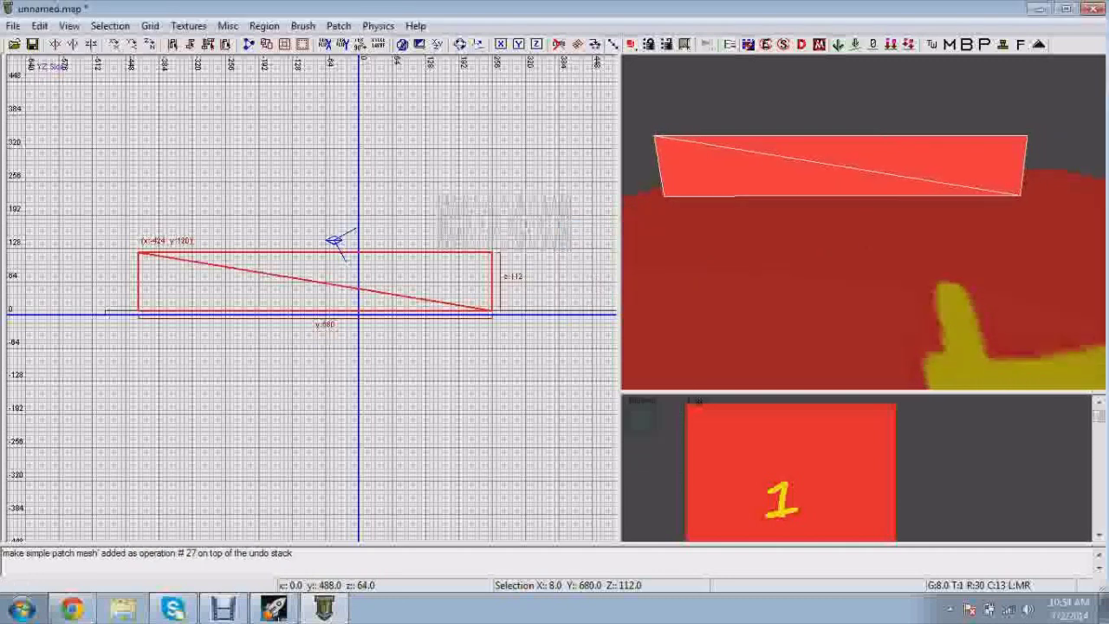
Step: Show the flat patch's control points for editing in the top view
right_click_drag(809, 191, 1016, 52)
right_click(971, 126)
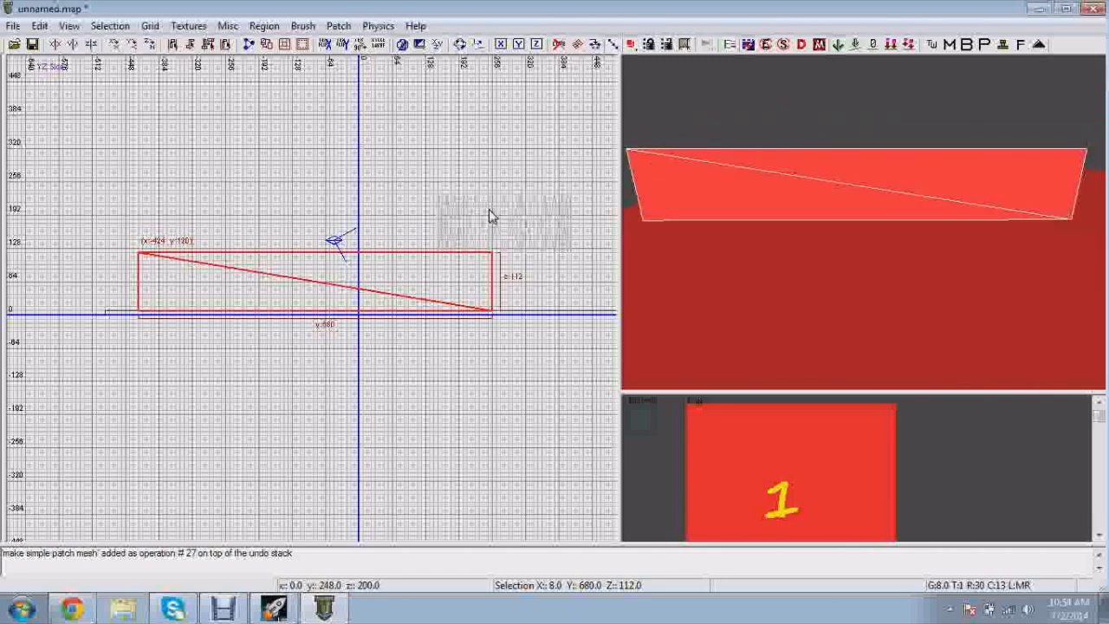
right_click(859, 238)
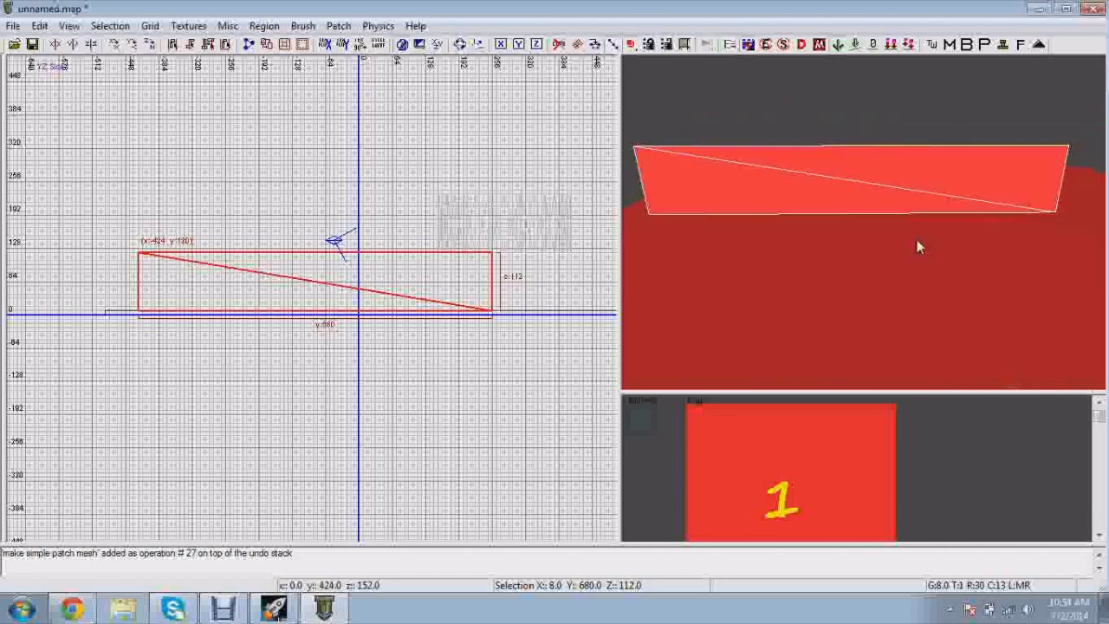
key("ctrl+Tab")
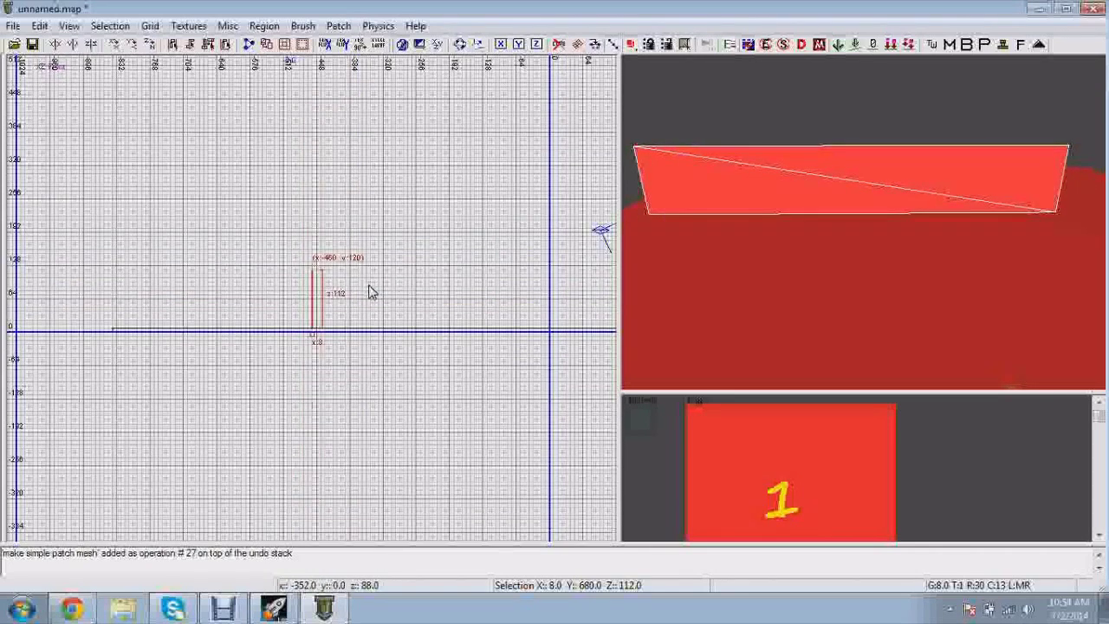
key("ctrl+Tab")
key("ctrl+Tab")
scroll(366, 290, "down", 4)
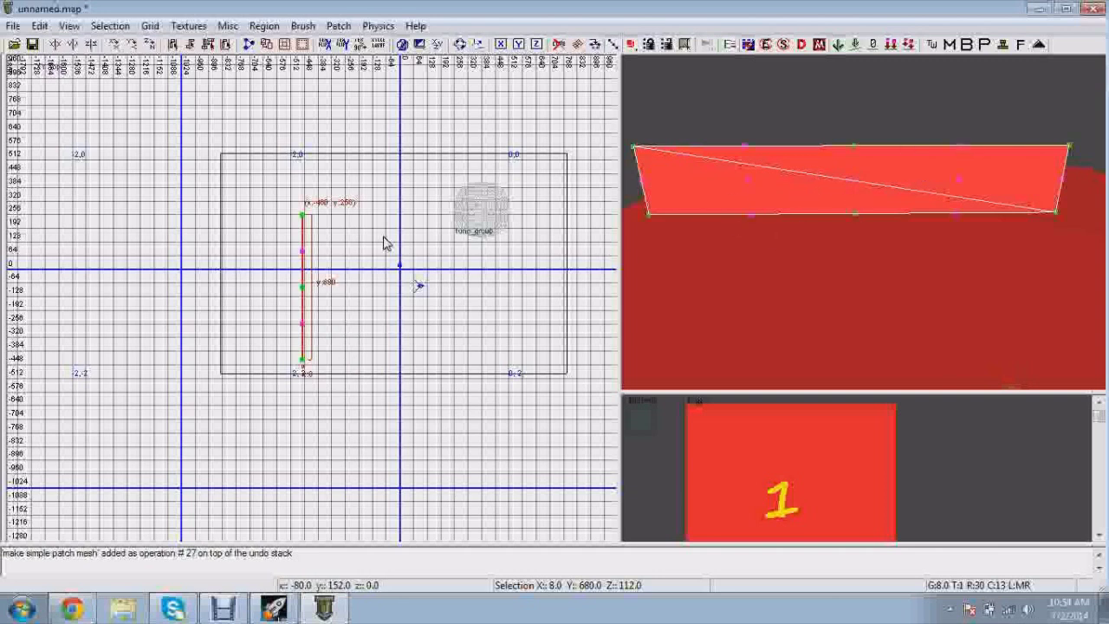
scroll(333, 246, "up", 2)
right_click_drag(331, 247, 367, 216)
mouse_move(926, 223)
right_mouse_down()
mouse_move(892, 216)
mouse_move(937, 216)
right_mouse_up()
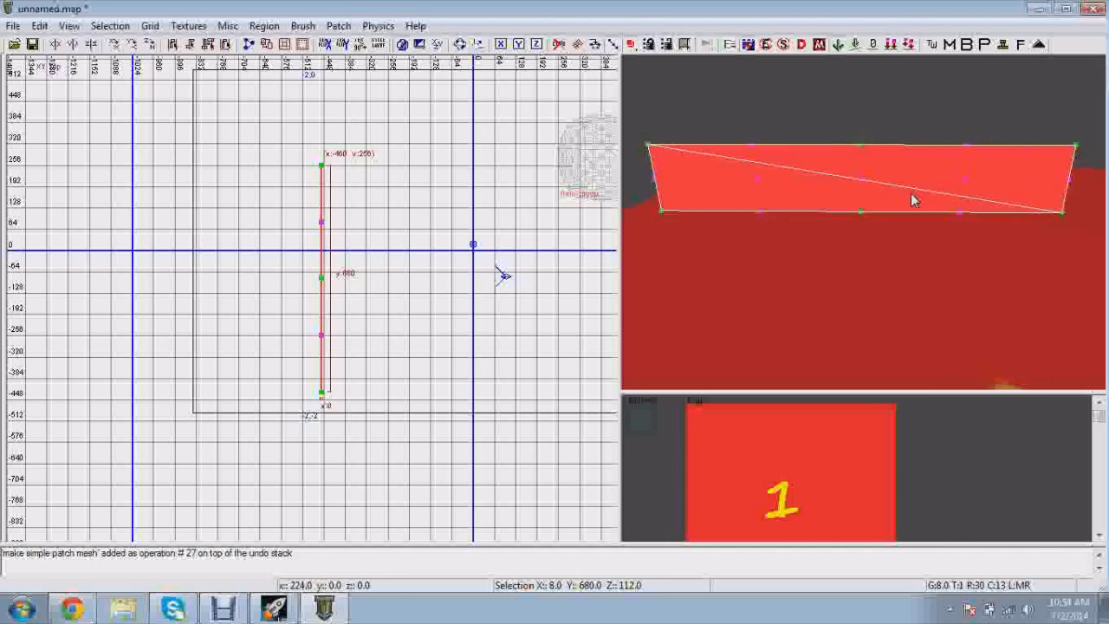
right_click_drag(365, 215, 387, 194)
Step: Select the control point column in the patch's negative-Y half and pull it about 112 units inward over the floor
left_click_drag(786, 230, 734, 132)
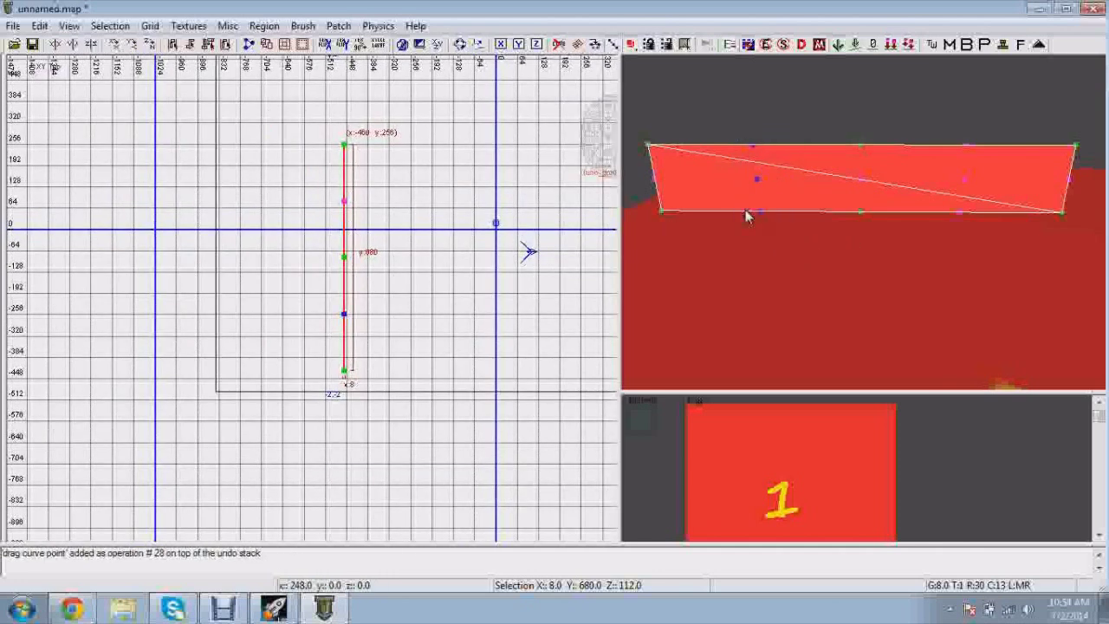
scroll(477, 268, "up", 3)
left_click_drag(361, 329, 322, 309)
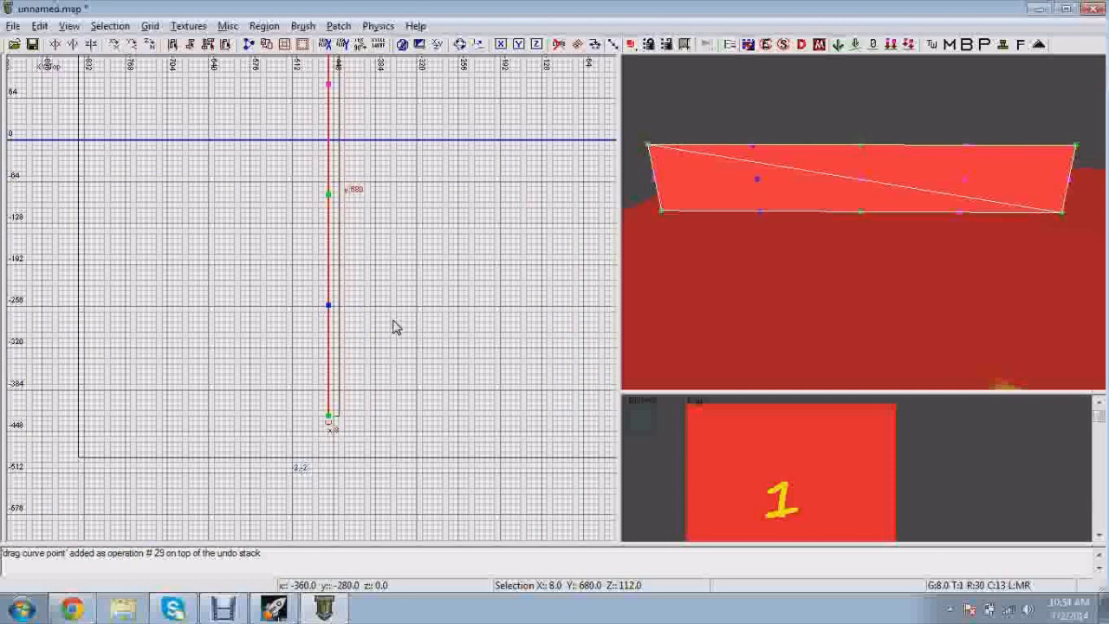
left_click_drag(336, 310, 407, 308)
right_click(749, 254)
key("Up")
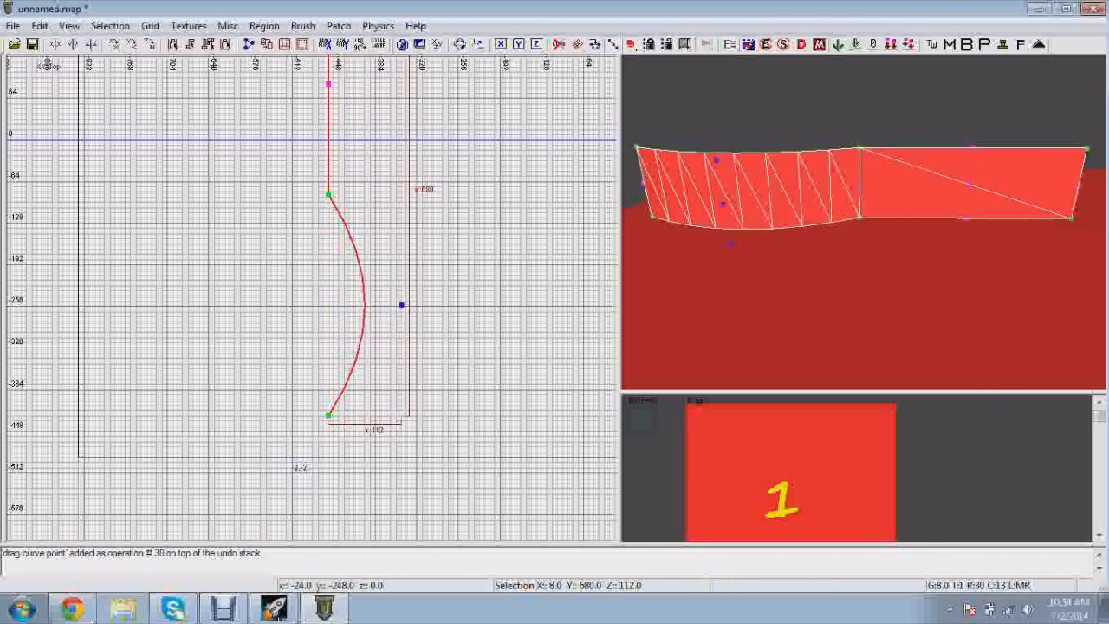
right_click(749, 253)
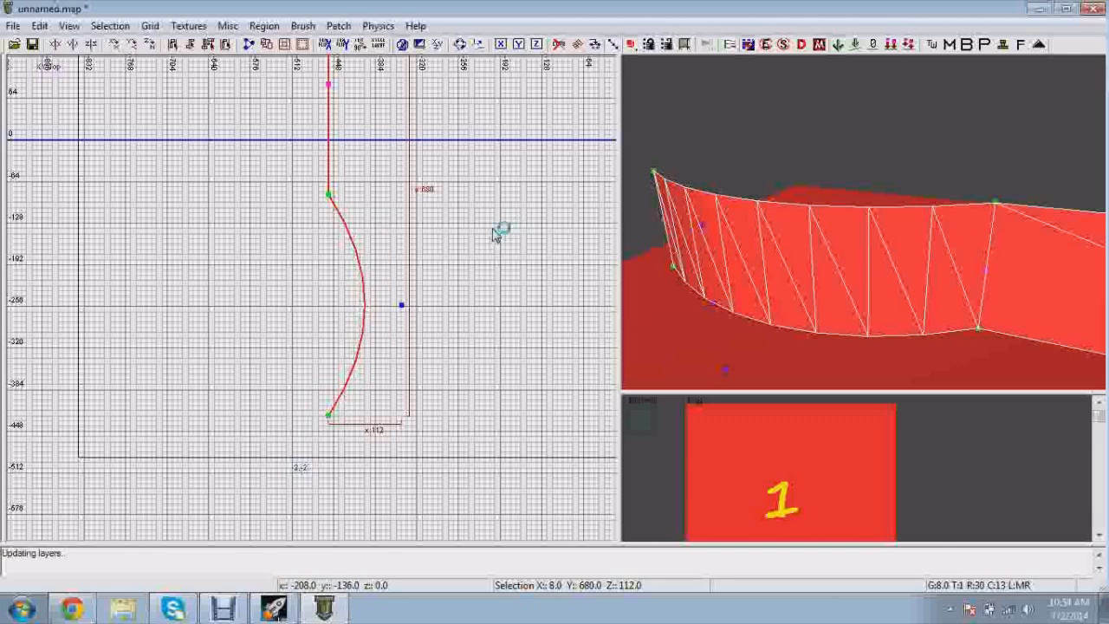
Step: Pull the other half's control point column the opposite way to form an S-curve about 216 units across, and deselect the patch
right_click_drag(493, 229, 489, 296)
left_click(323, 260)
left_click_drag(324, 262, 321, 246)
right_click_drag(322, 246, 355, 378)
left_click_drag(367, 291, 303, 247)
right_click(832, 235)
key("Down")
right_click(832, 235)
key("Escape")
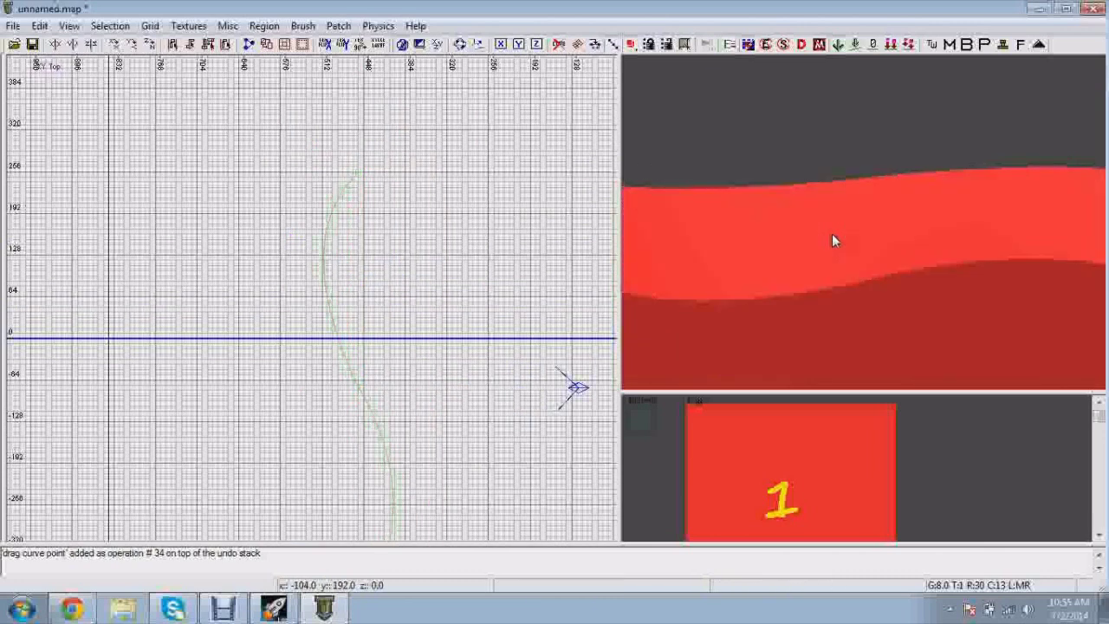
Step: Examine the front of the S-curved wall patch from along its length in the 3D view
right_click(832, 240)
key("Down")
right_click(879, 211)
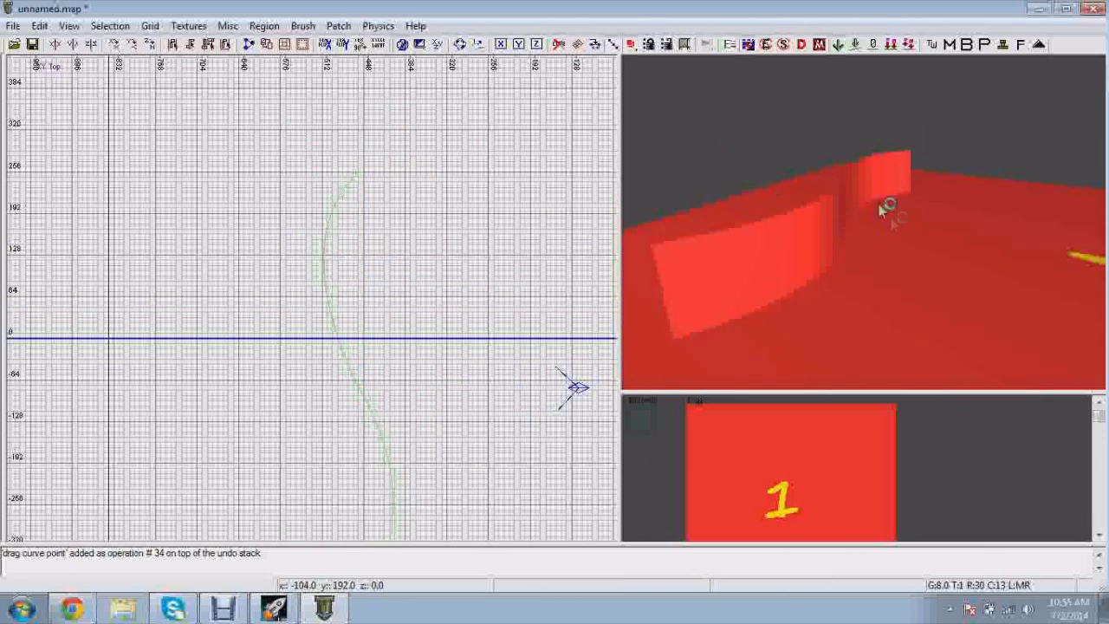
right_click(776, 287)
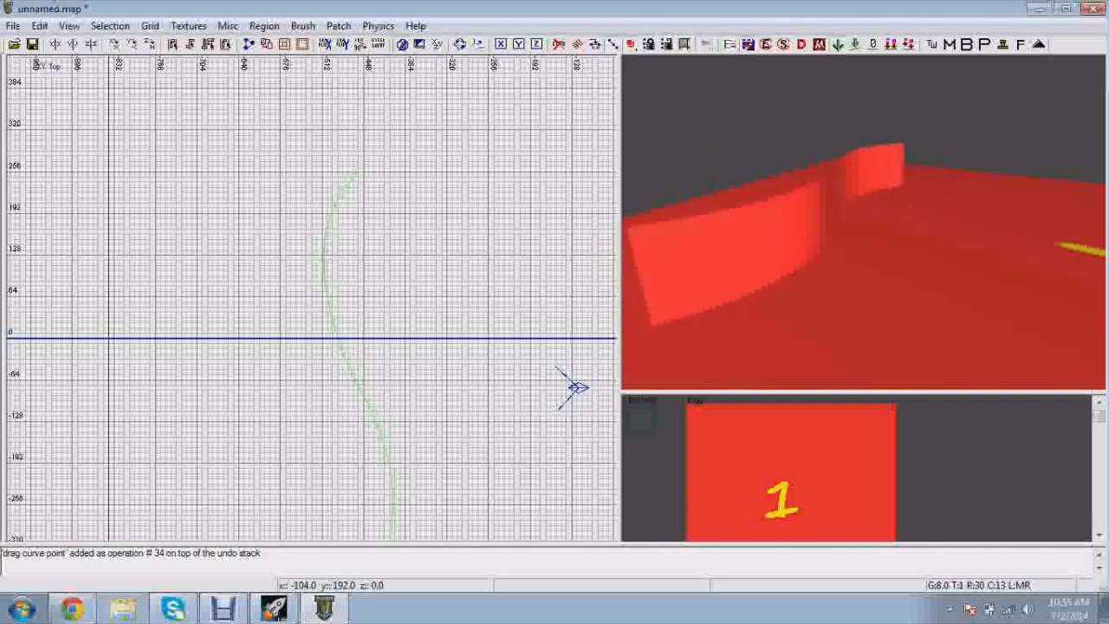
right_click(830, 204)
left_click(829, 204, "shift")
scroll(384, 252, "down", 2)
right_click_drag(384, 257, 343, 136)
key("Escape")
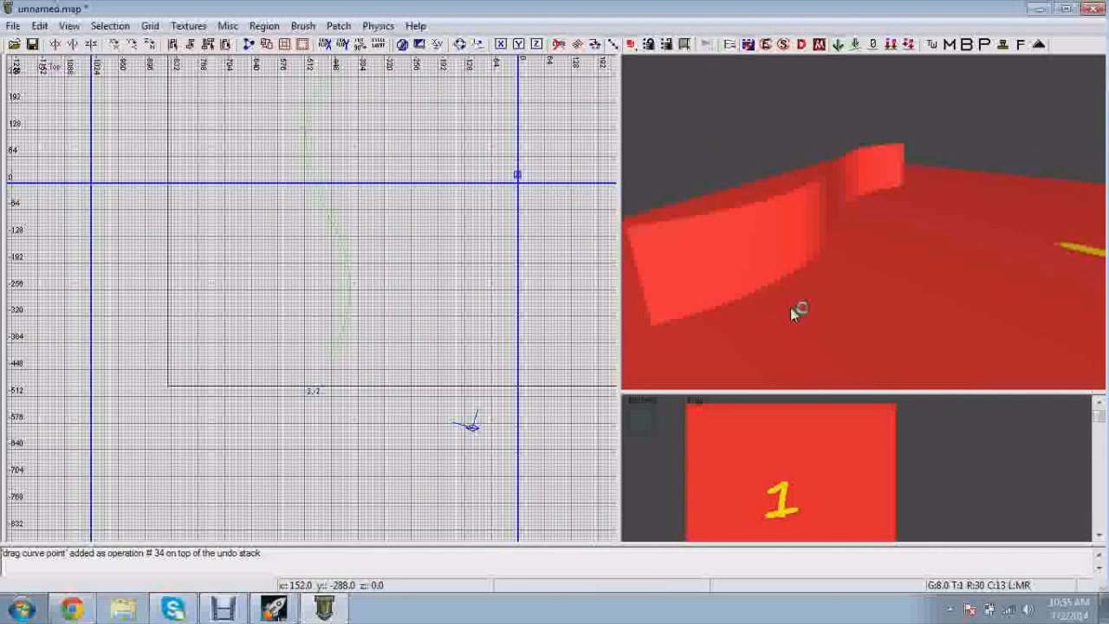
Step: Inspect the S-curved wall patch from behind and from its end to compare its two faces
right_click(797, 310)
key("Up")
key("Down")
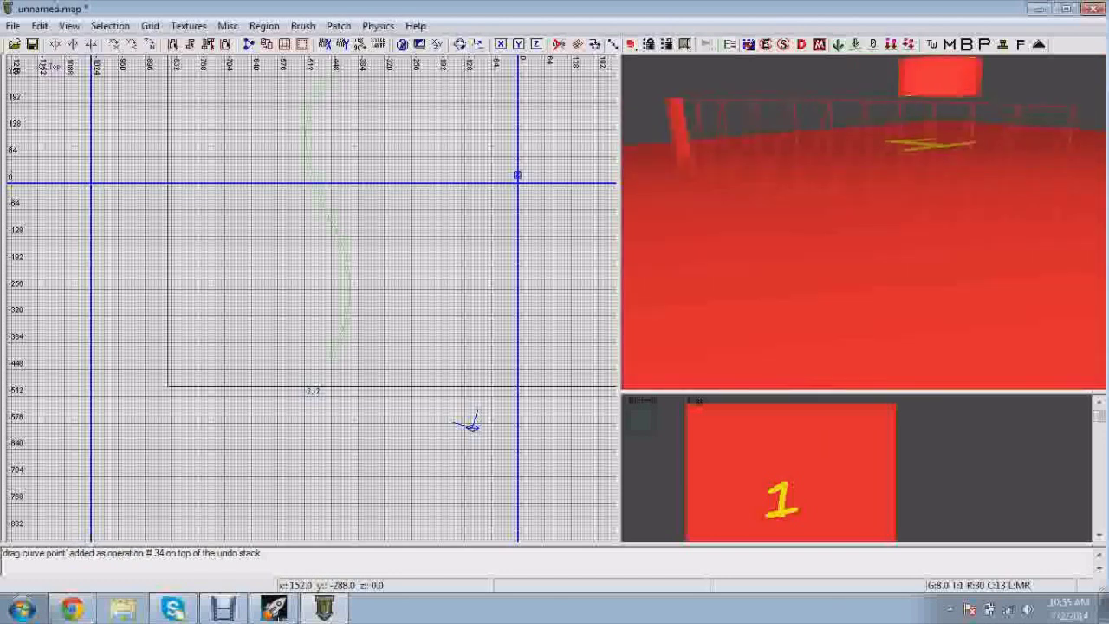
right_click(808, 284)
right_click_drag(876, 142, 891, 166)
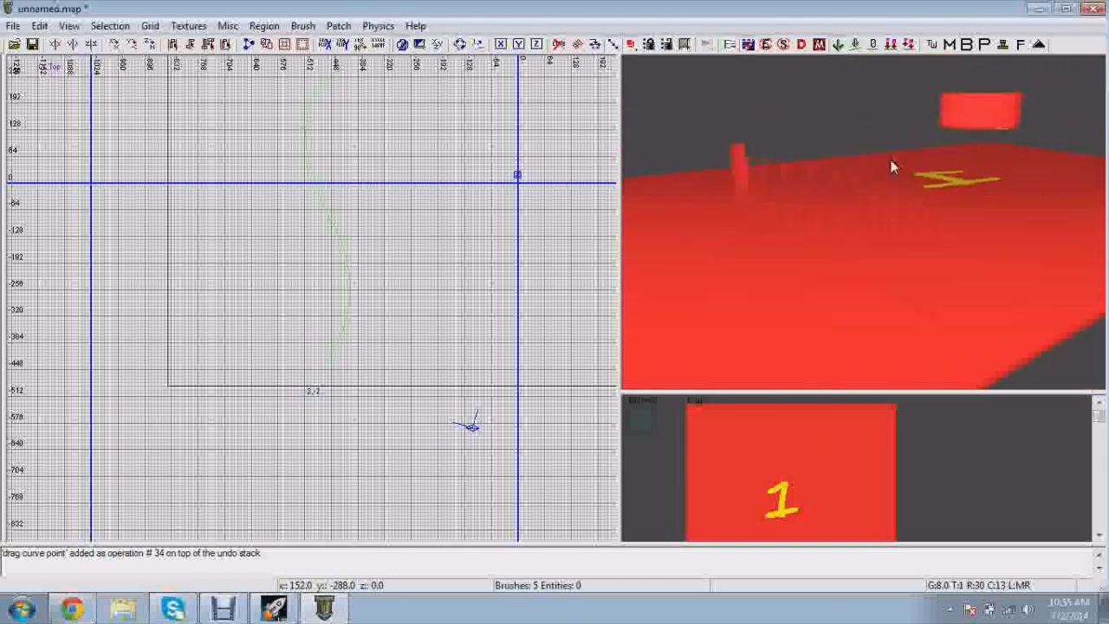
right_click(805, 304)
key("Up")
right_click(853, 299)
right_click(1039, 163)
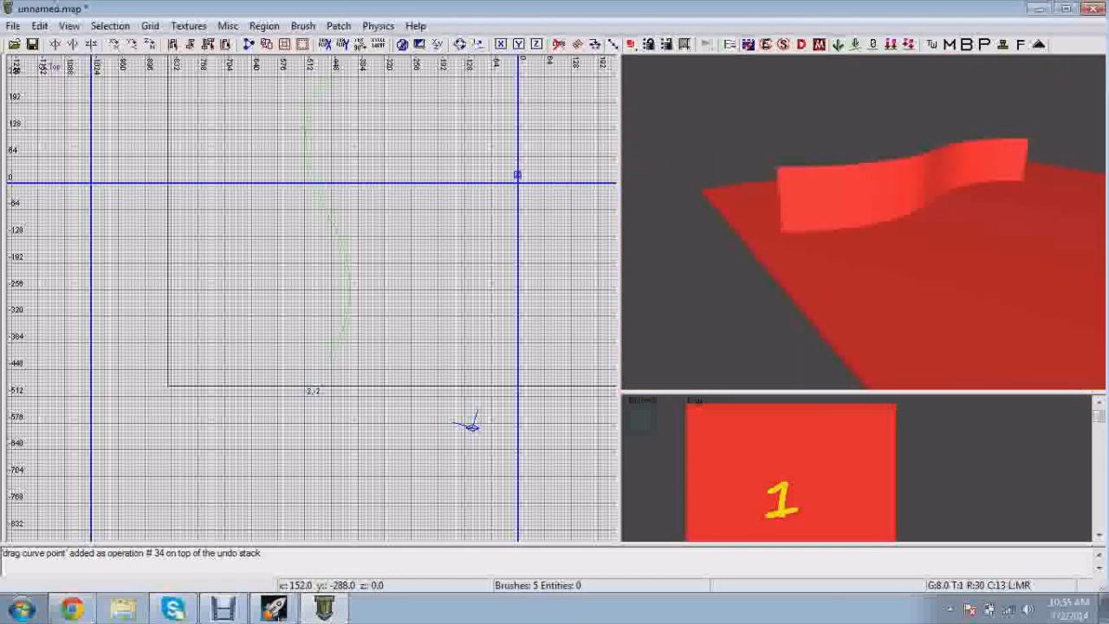
Step: Select the S-curved wall patch and bring its full length into view
right_click(927, 198)
left_click(769, 198, "shift")
right_click(769, 197)
key("Up")
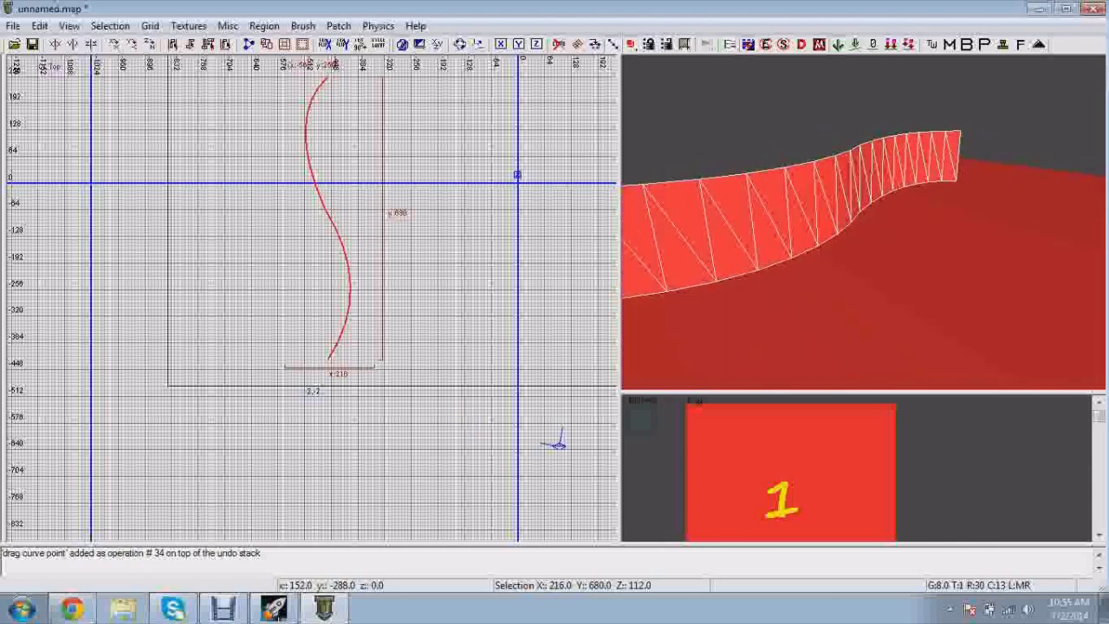
right_click(769, 197)
right_click_drag(411, 219, 408, 276)
right_click(768, 187)
right_click(768, 187)
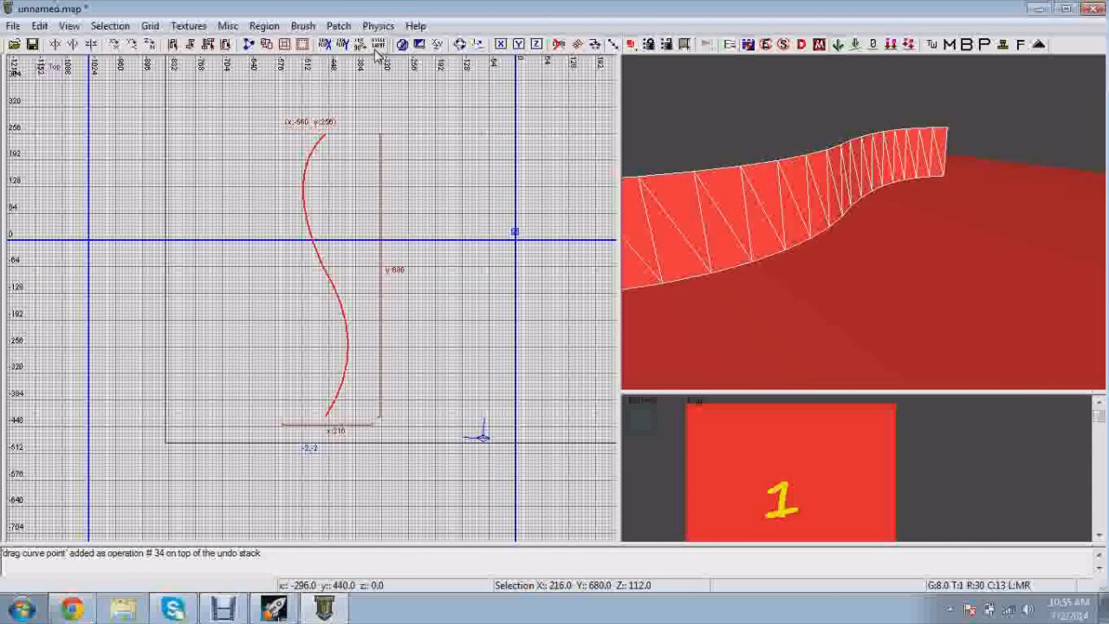
Step: Try to cap the selected S-curved wall patch
left_click(339, 25)
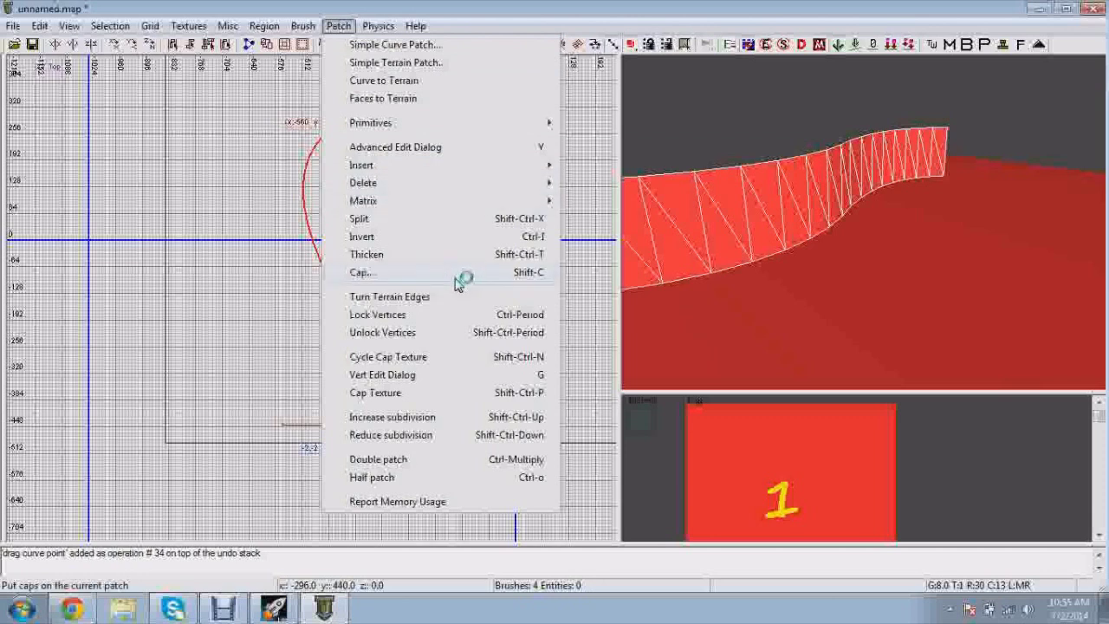
left_click(360, 272)
left_click(680, 228)
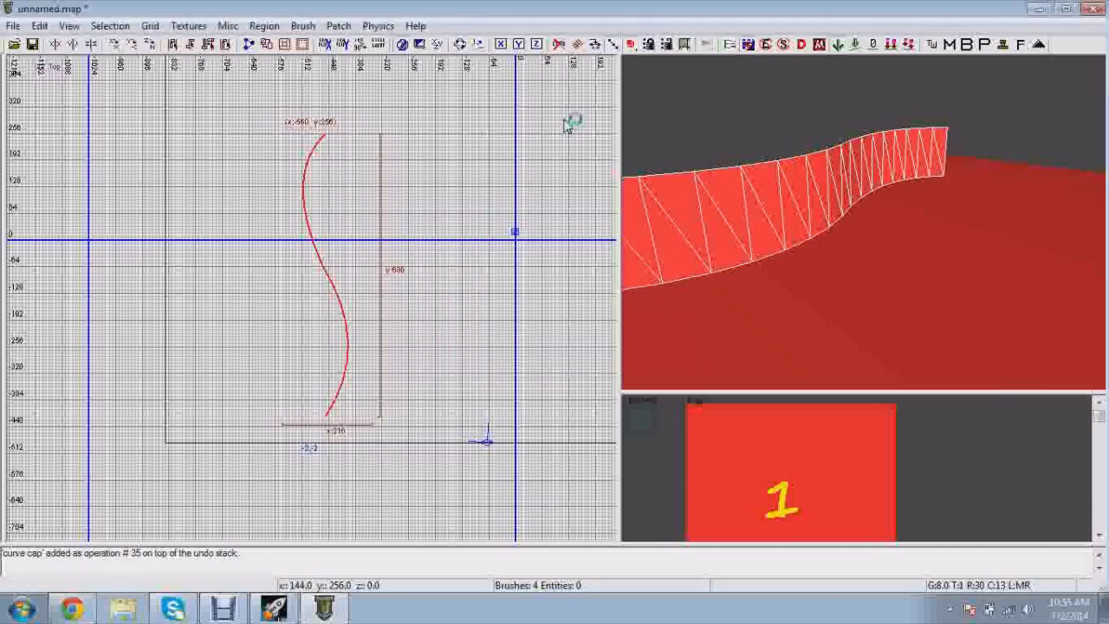
Step: Thicken the S-curved wall patch with seams included, and deselect the result
left_click(339, 25)
left_click(417, 256)
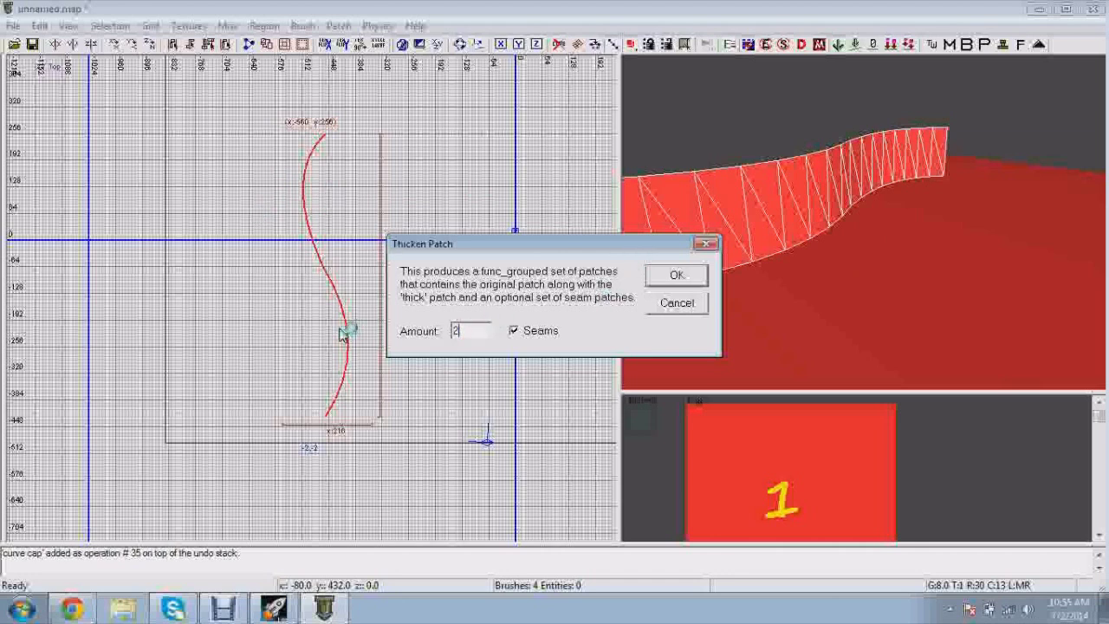
key("Return")
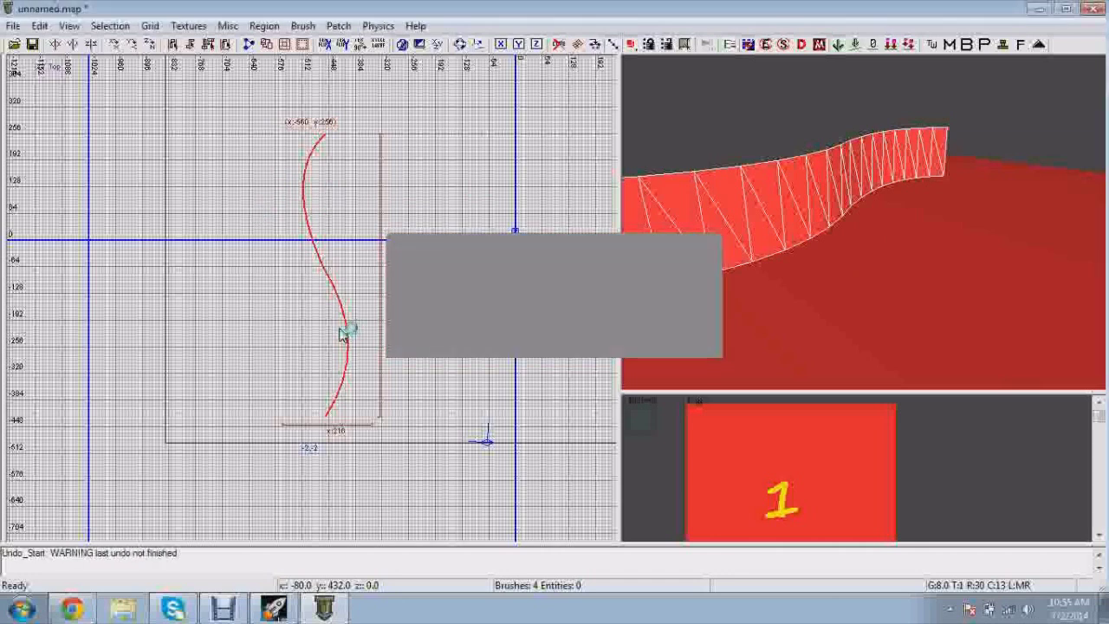
right_click(847, 217)
right_click(869, 236)
key("Escape")
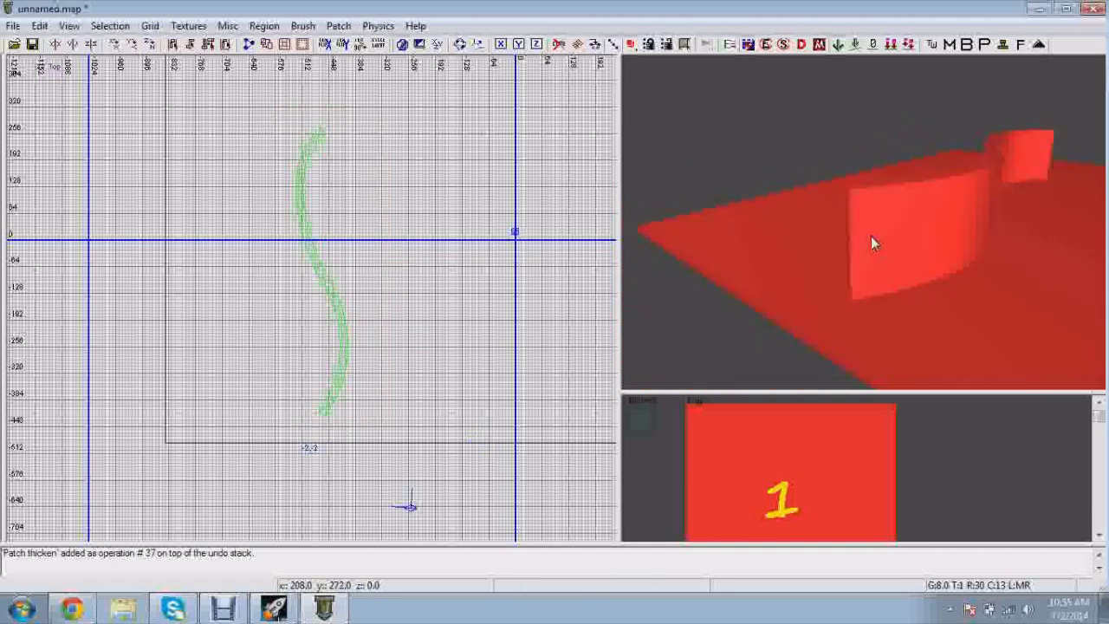
Step: Inspect the ends, top and faces of the thickened S-curved wall in the 3D view
right_click(871, 237)
key("Up")
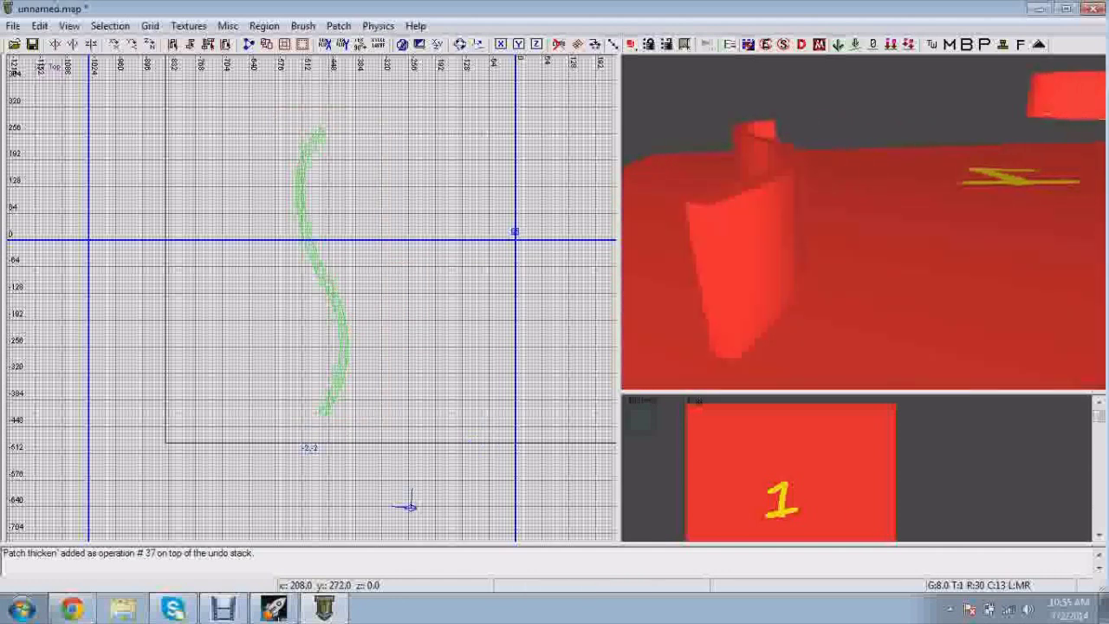
key("Left")
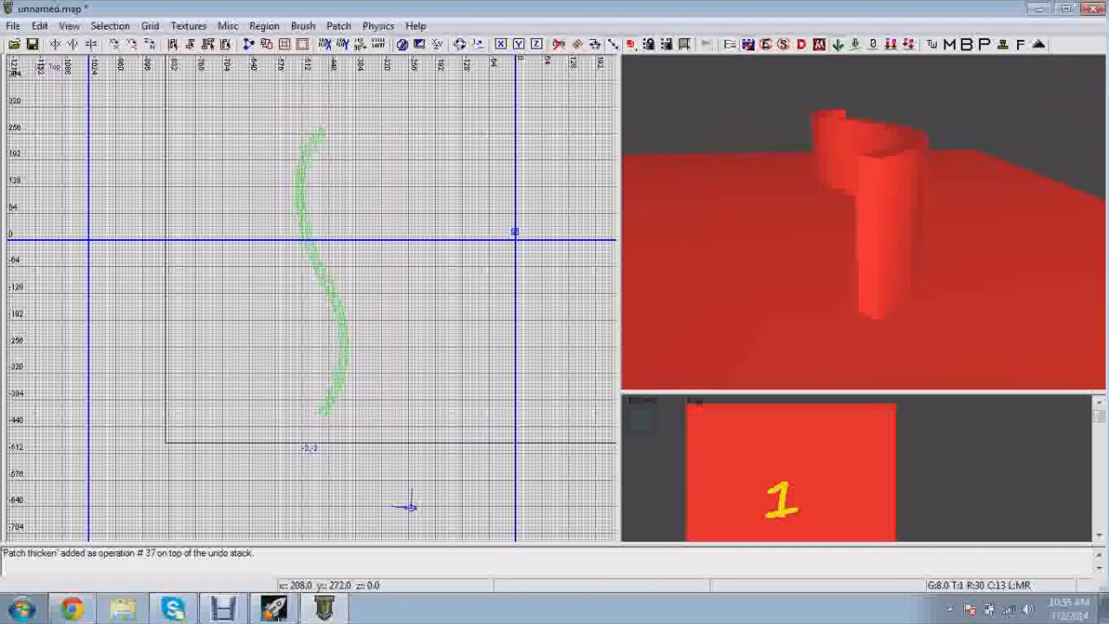
right_click(858, 127)
right_click(885, 162)
key("Down")
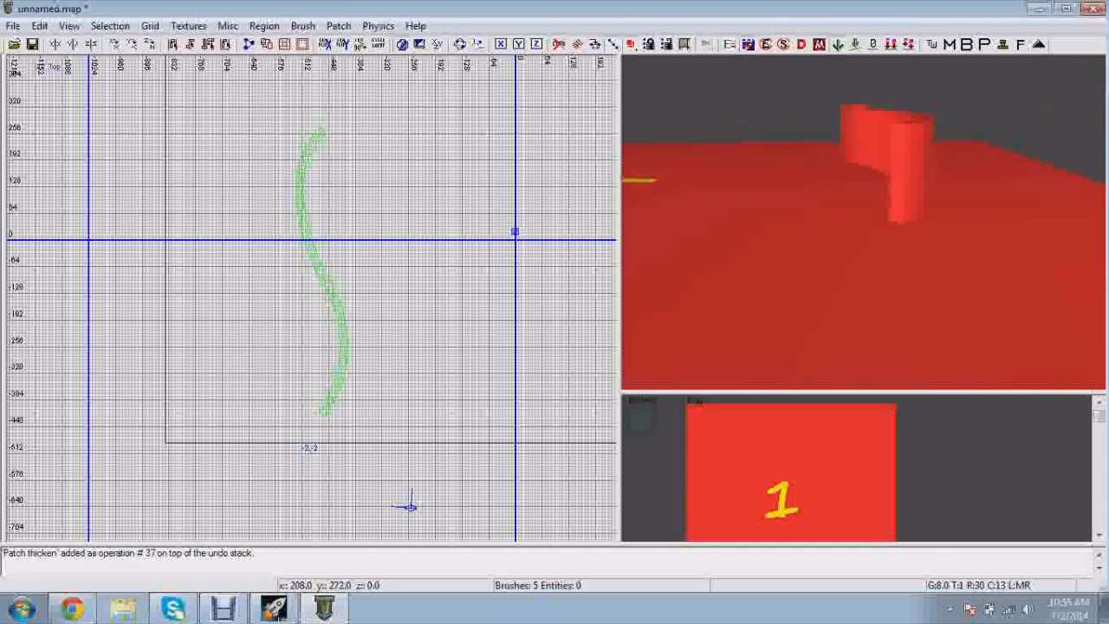
right_click(895, 164)
right_click(895, 165)
key("Up")
key("Up")
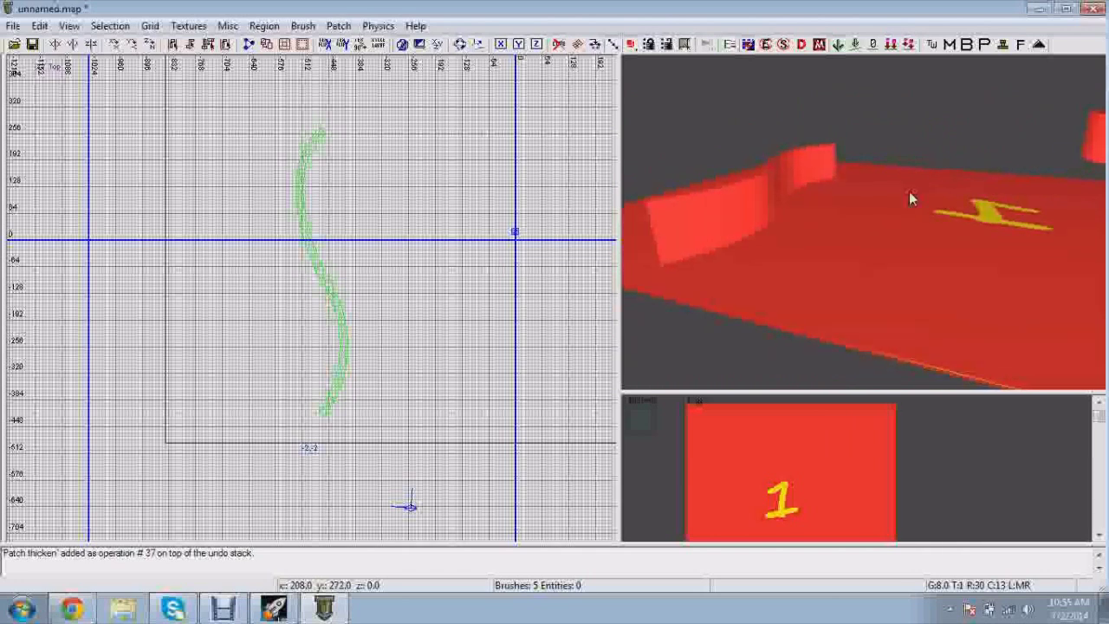
right_click(863, 207)
key("Down")
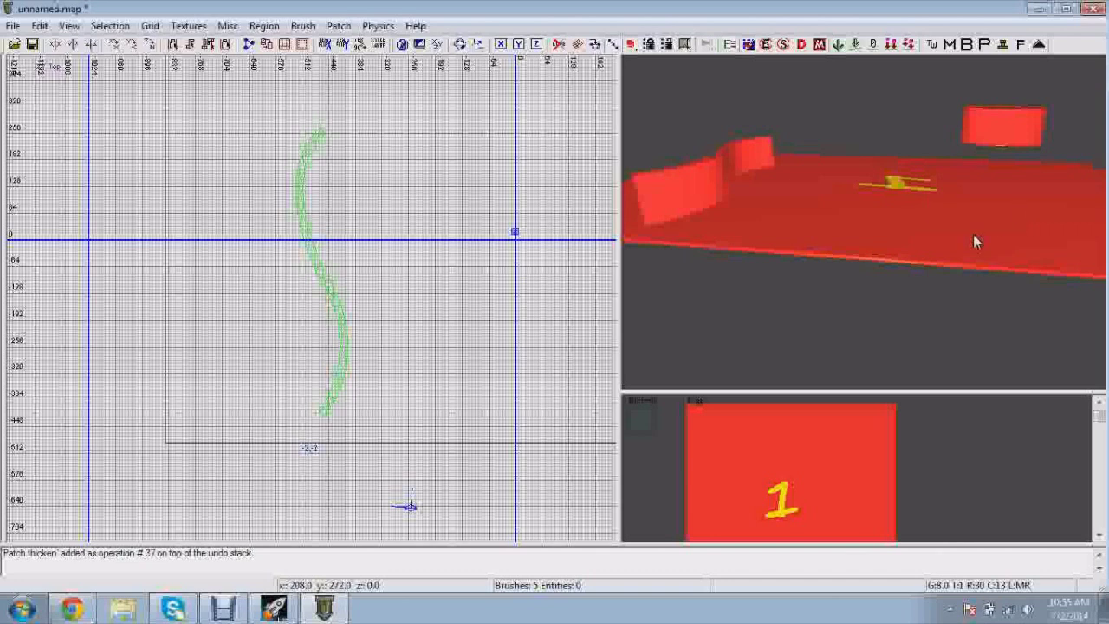
Step: Shift the floor brush about 64 units in the positive X direction and deselect it
mouse_move(893, 223)
left_mouse_down()
mouse_move(873, 174)
mouse_move(948, 249)
left_mouse_up()
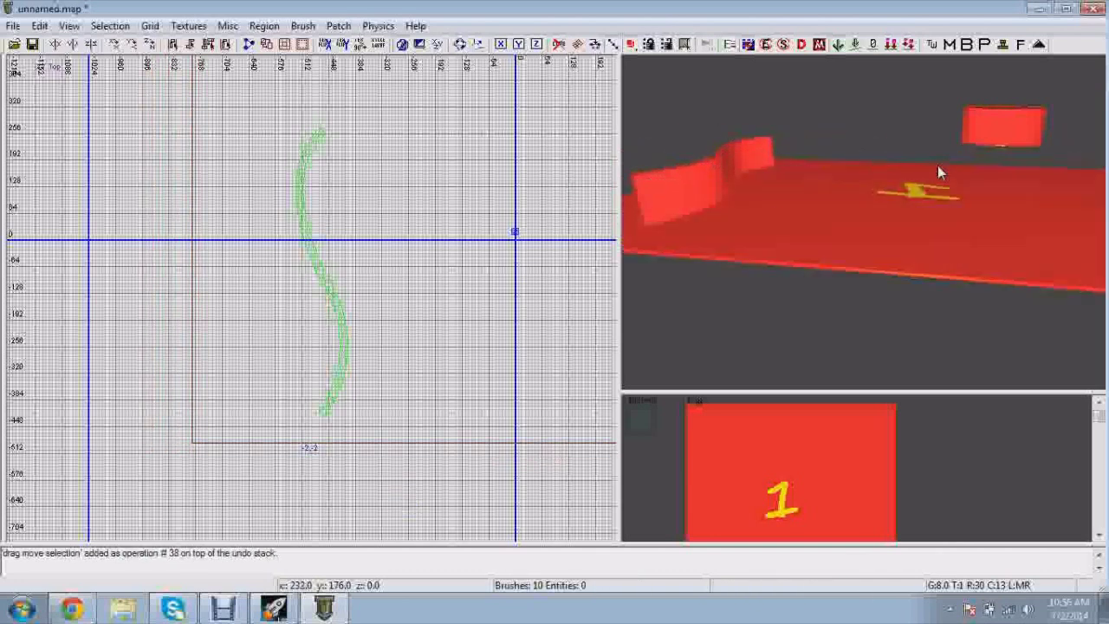
right_click(908, 214)
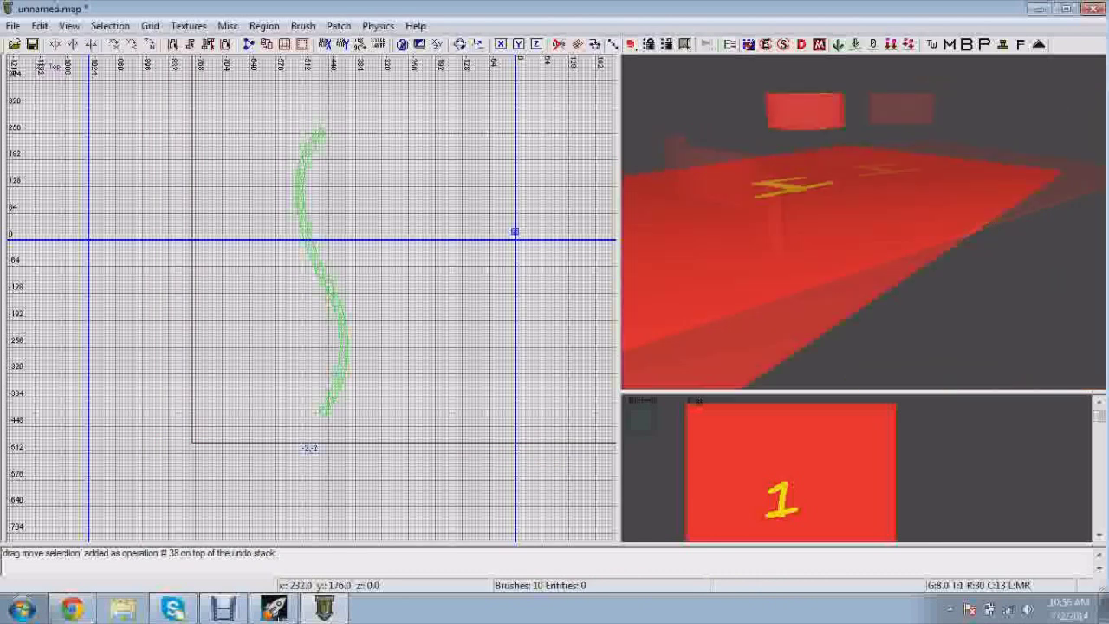
right_click(863, 222)
Step: Pick out the separate face and top patches of the thickened wall, clearing the selection after each pick
left_click(811, 223, "shift")
key("Escape")
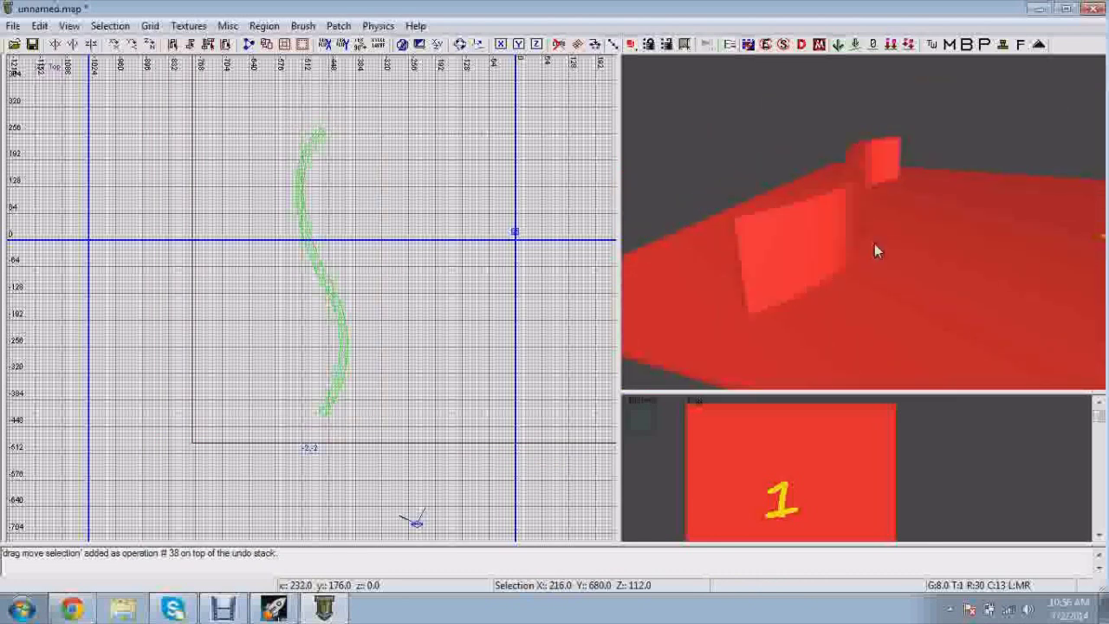
right_click(875, 246)
key("Right")
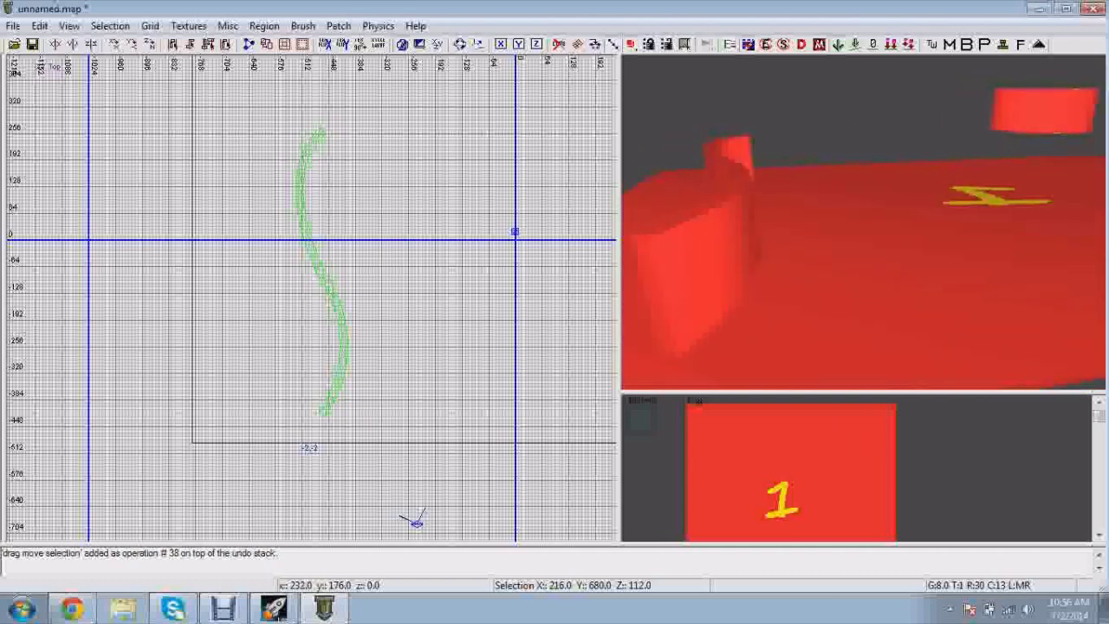
left_click(838, 205, "shift")
left_click(788, 205, "shift")
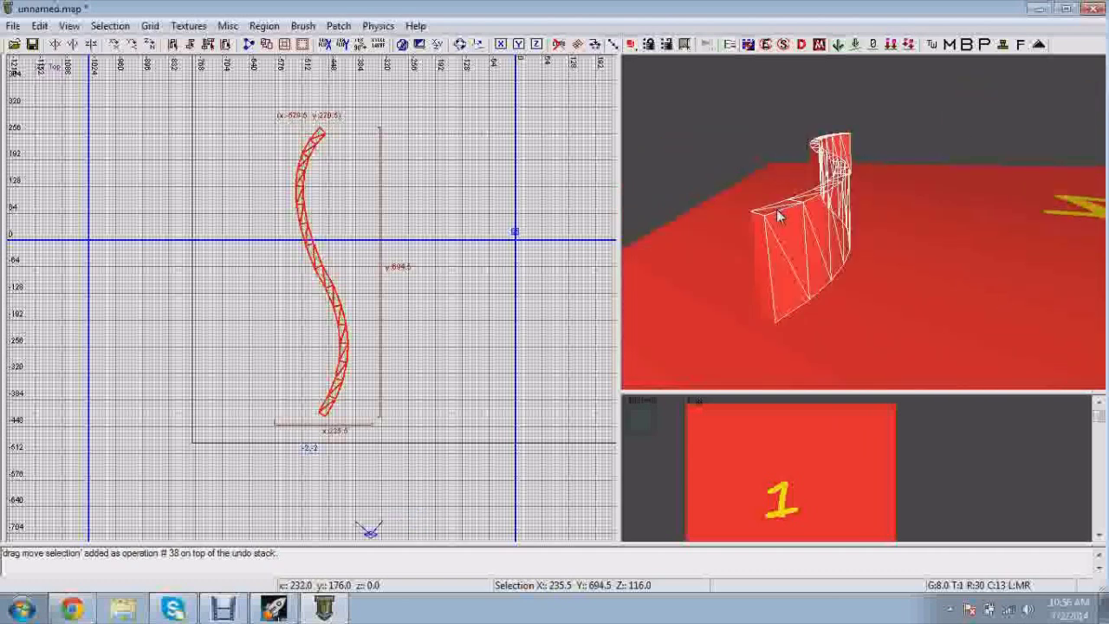
key("Escape")
Step: Move the wall's original face patch about 256 units in positive X away from the other pieces, undo the move and deselect
left_click(824, 234, "shift")
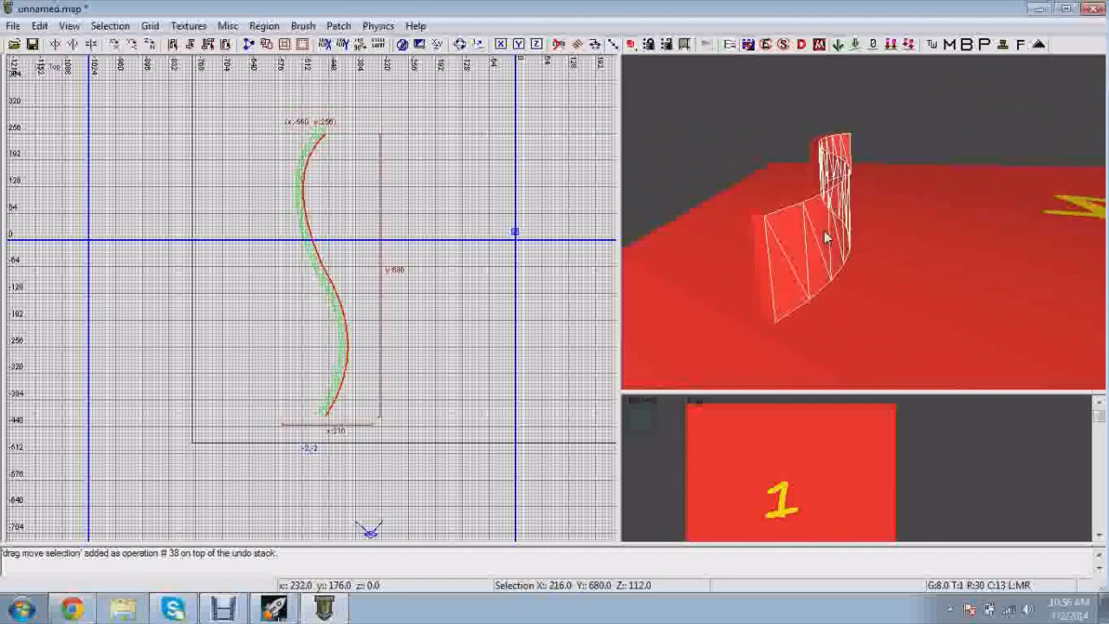
left_click_drag(823, 234, 1025, 163)
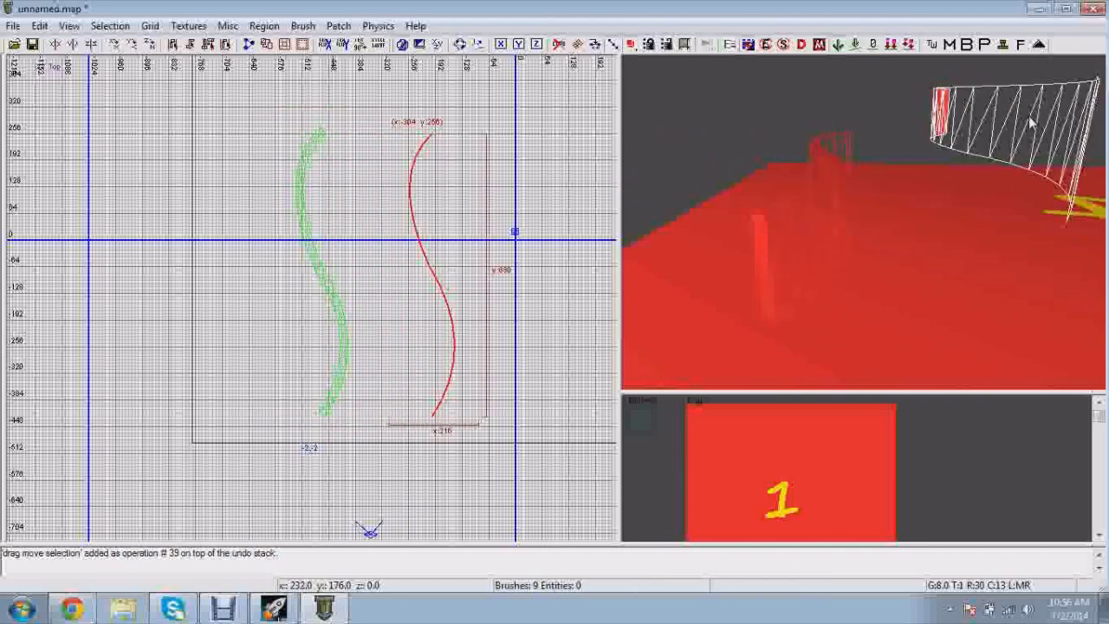
key("ctrl+z")
key("Escape")
right_click(1000, 156)
right_click(906, 217)
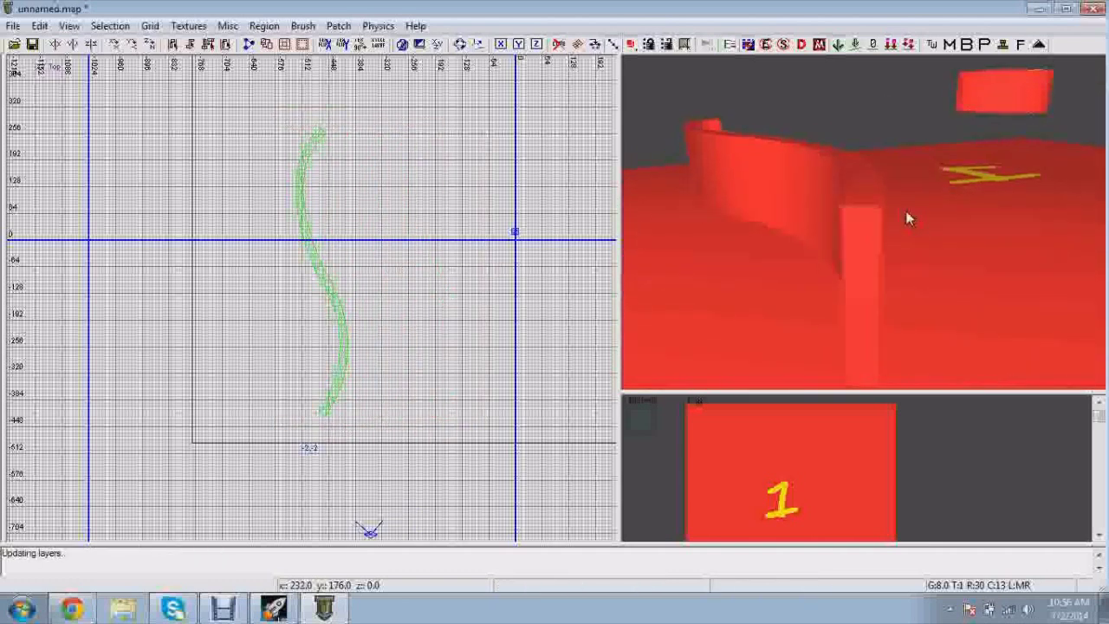
Step: Select every patch that makes up the thickened wall: both faces, both ends, the top and the underside
left_click(864, 185, "shift")
left_click(794, 190, "shift")
right_click(794, 191)
right_click(853, 227)
left_click(844, 232, "shift")
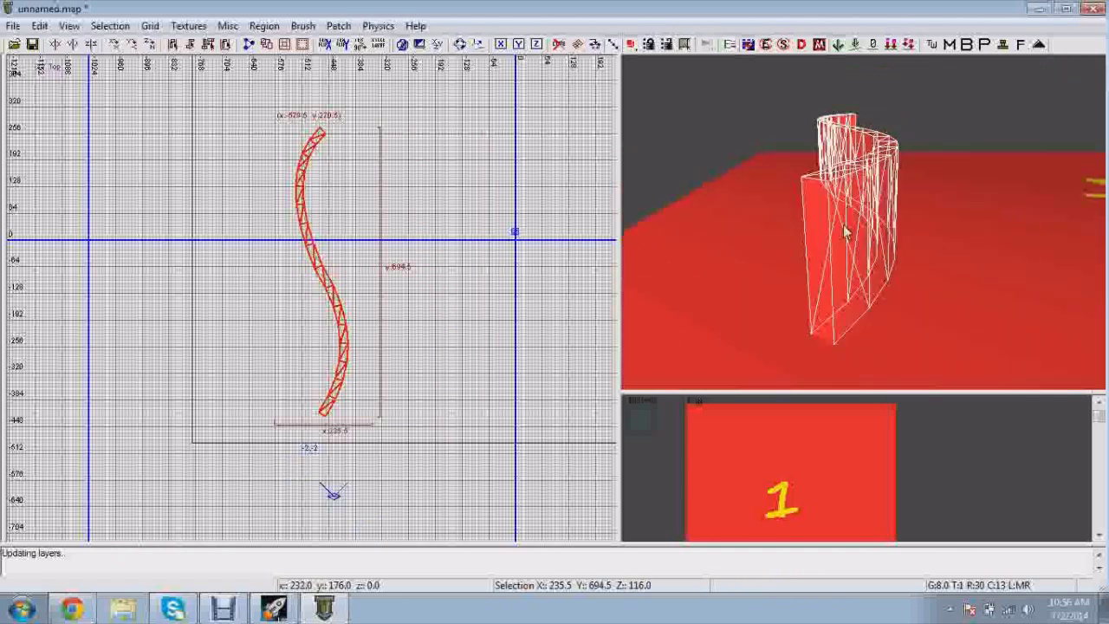
left_click(815, 247, "shift")
right_click(815, 247)
right_click(797, 234)
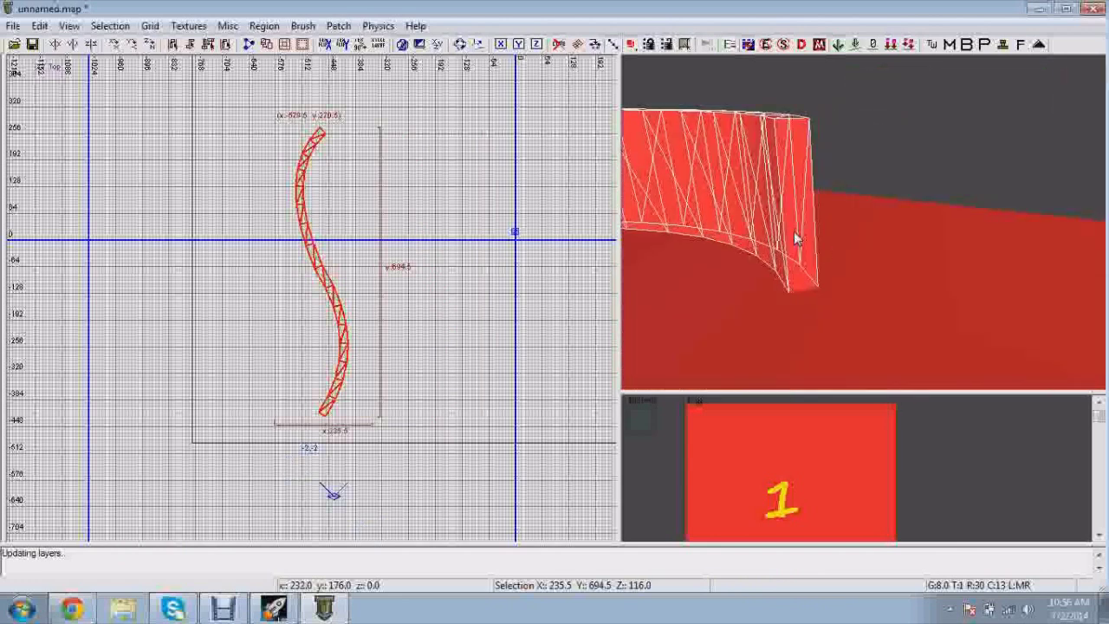
left_click(796, 230, "shift")
right_click(799, 213)
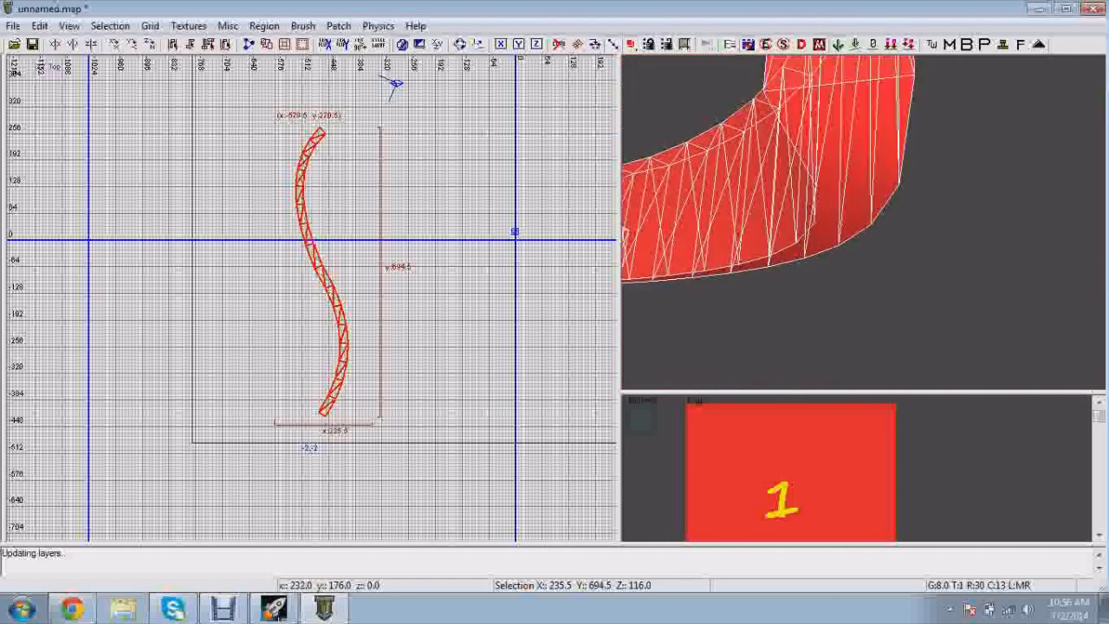
right_click(851, 181)
left_click(851, 181, "shift")
right_click(851, 181)
right_click(851, 181)
Step: Move the complete thickened wall about 64 units in the negative X direction and deselect it
left_click_drag(851, 181, 899, 142)
right_click(899, 142)
right_click(816, 285)
left_click_drag(816, 287, 856, 224)
right_click(856, 225)
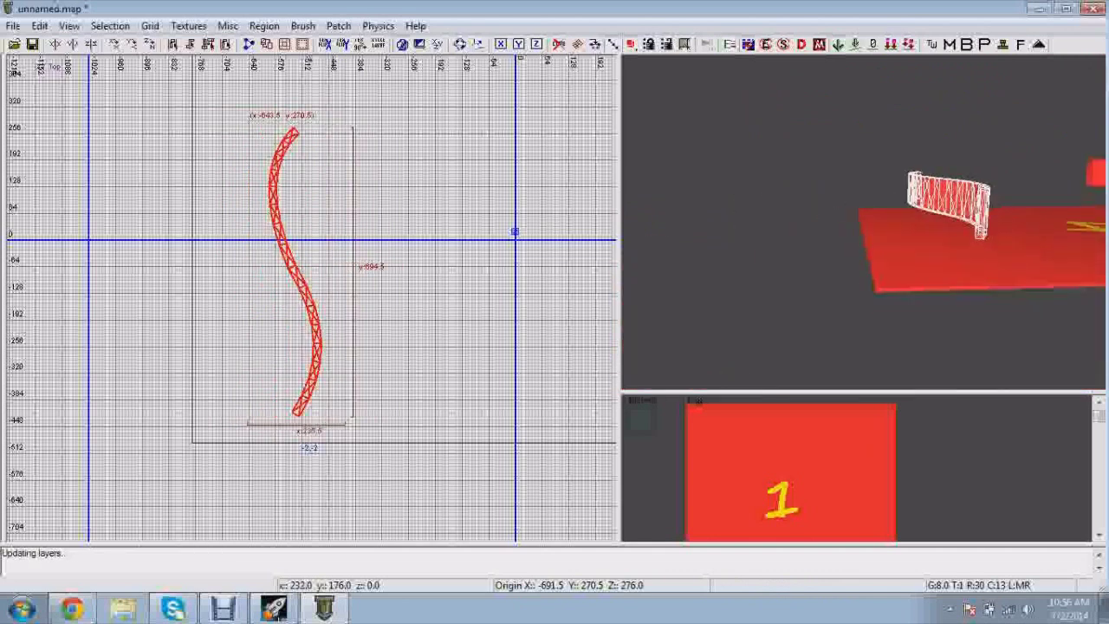
key("Escape")
Step: Reselect all face, end, top and bottom patches of the moved wall, picking them from both sides
right_click(874, 287)
right_click(874, 286)
right_click(898, 291)
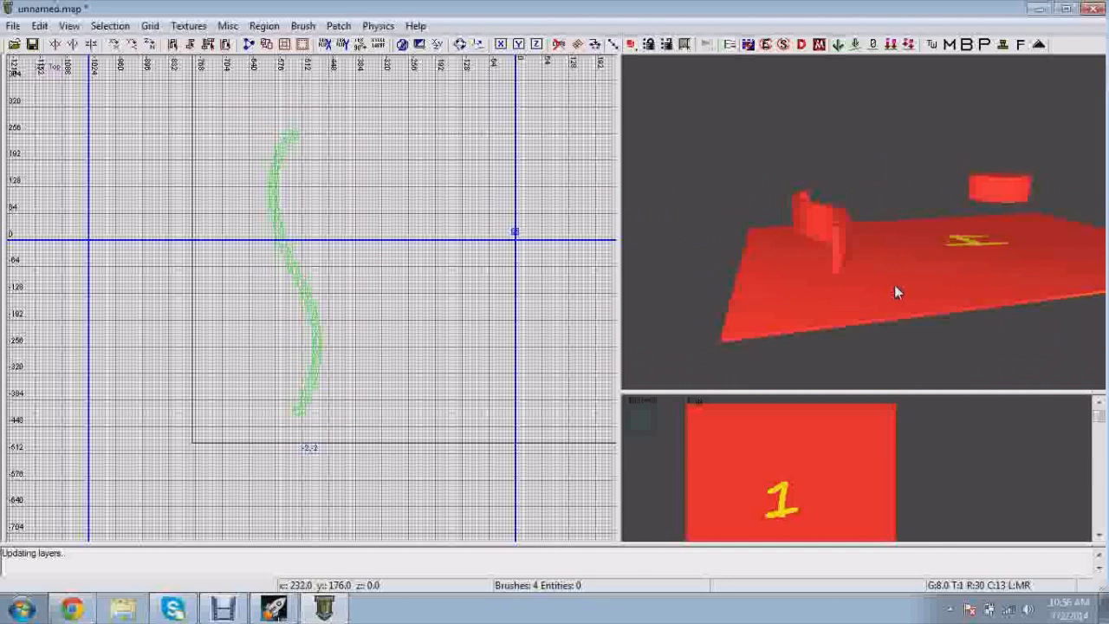
right_click(871, 287)
right_click(871, 287)
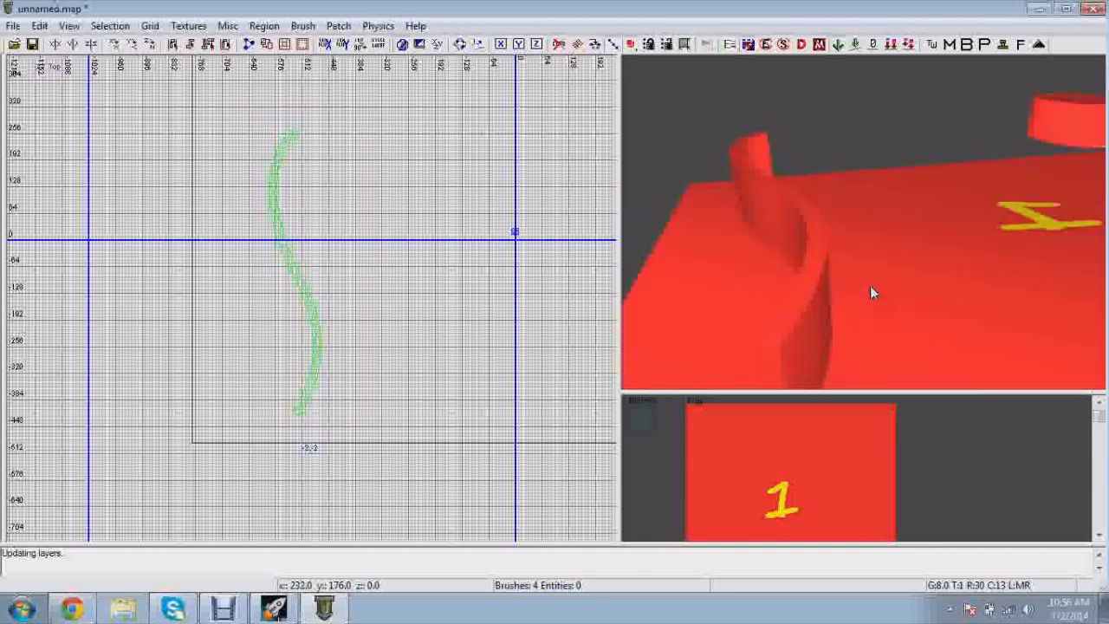
left_click(820, 272, "shift")
left_click(825, 295, "shift")
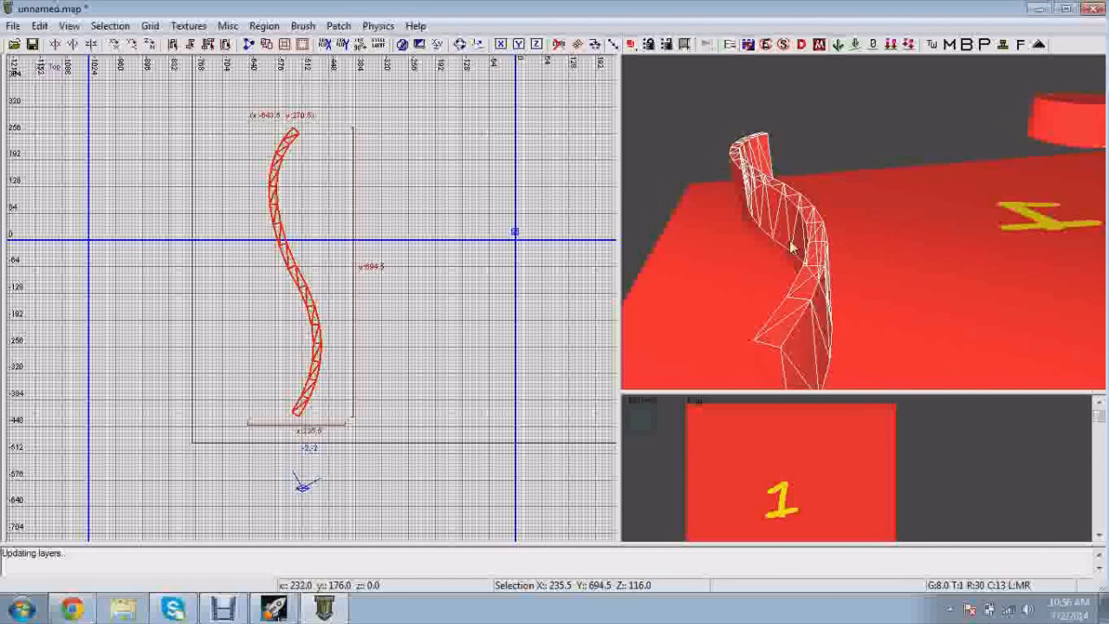
left_click(789, 240, "shift")
right_click(792, 271)
right_click(792, 271)
right_click(801, 297)
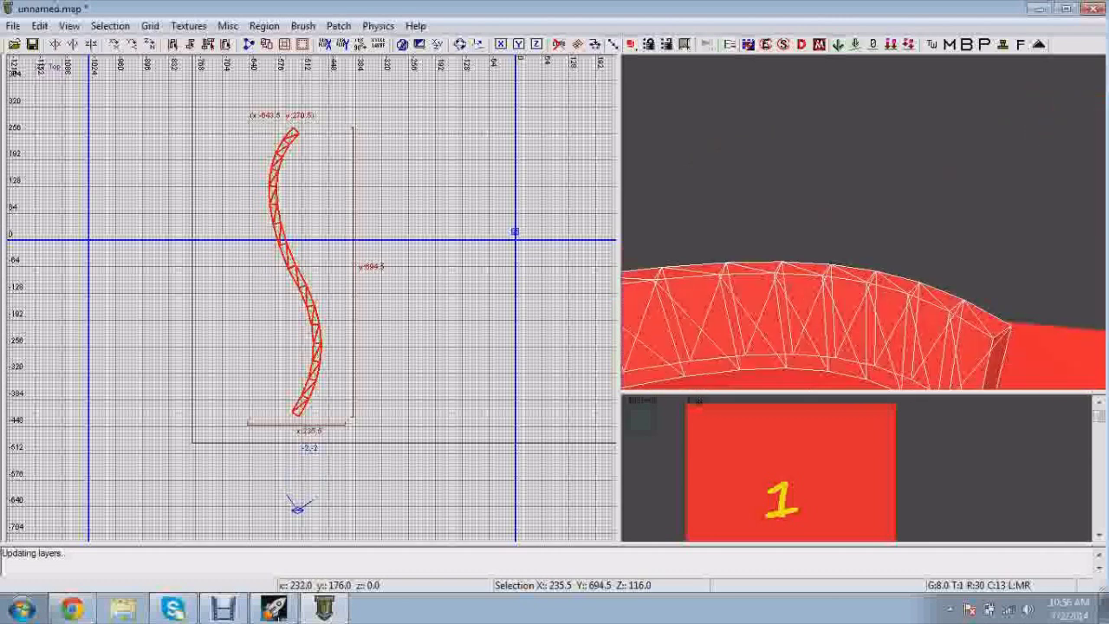
right_click(806, 292)
right_click(866, 272)
key("Up")
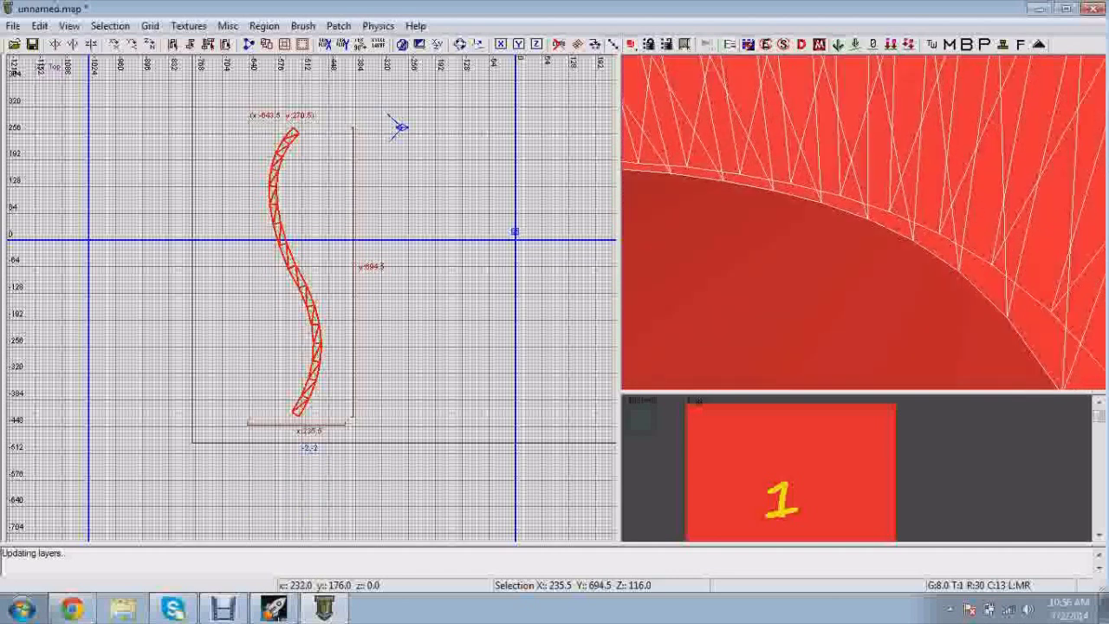
right_click(862, 180)
left_click(867, 151, "shift")
right_click_drag(871, 192, 792, 141)
key("Up")
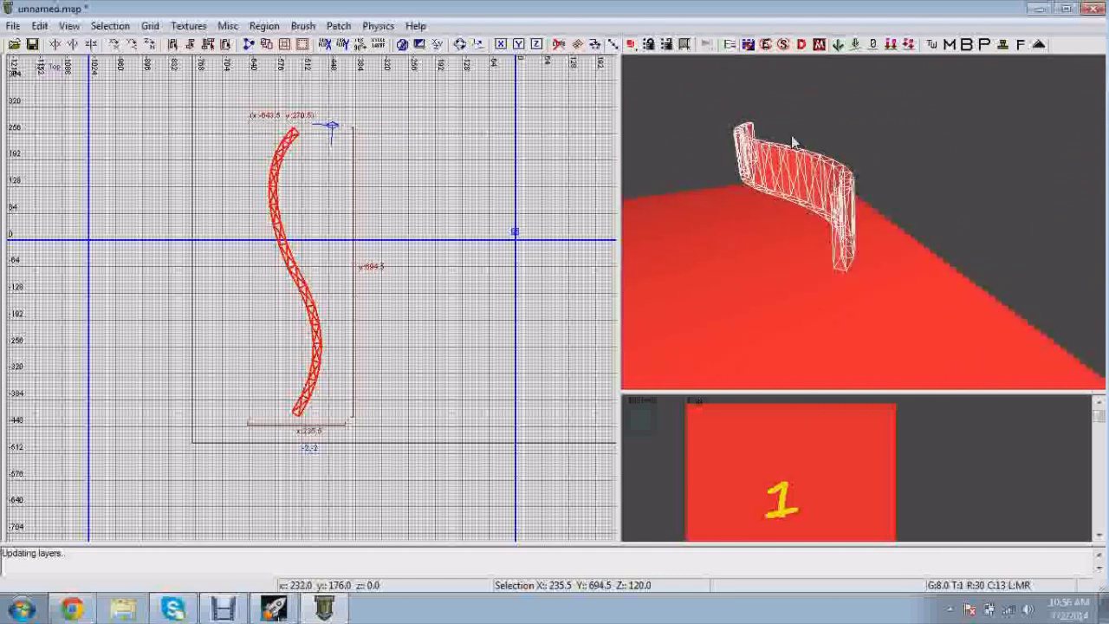
Step: Edit the control points of the selected wall, pulling its middle toward positive X into a sharp bend, and deselect it
key("v")
right_click_drag(273, 302, 294, 296)
scroll(314, 302, "up", 2)
left_click_drag(314, 302, 438, 223)
key("Escape")
key("Escape")
Step: Select the cylinder with its cap, pull a shared corner control point at the upper rim outward, and deselect them
right_click(903, 232)
key("Up")
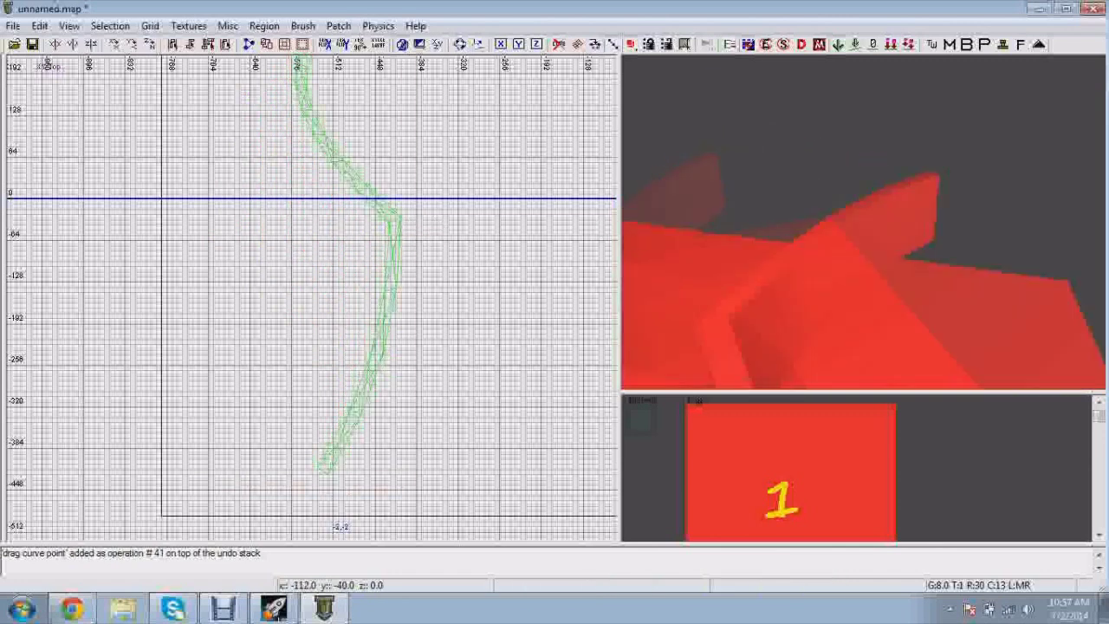
key("Down")
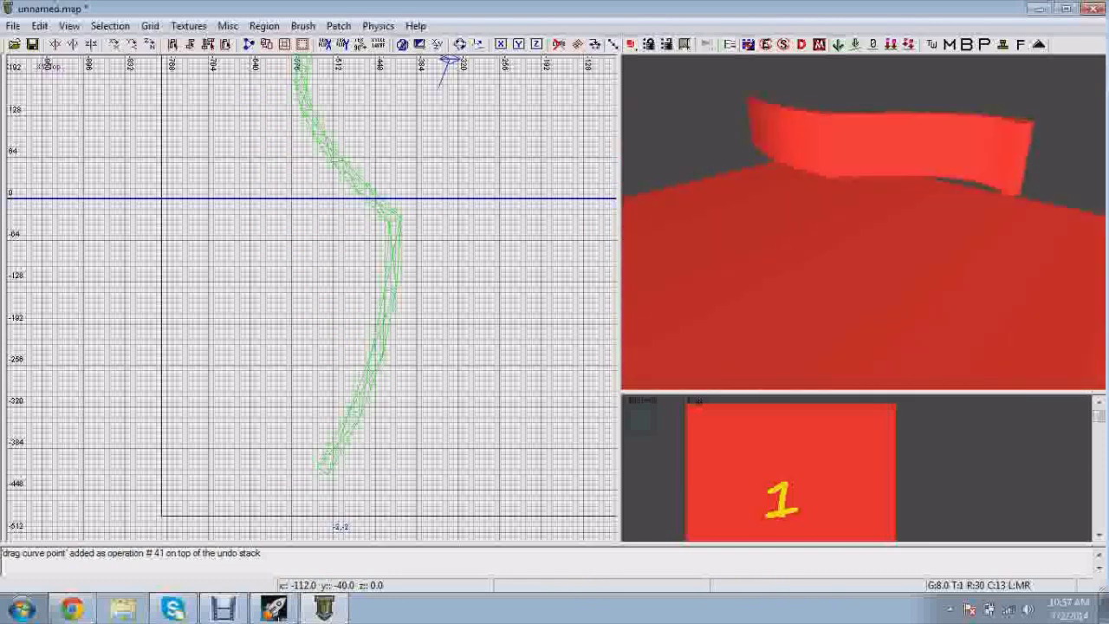
right_click(833, 195)
left_click(834, 196, "shift")
left_click(837, 164, "shift")
right_click(837, 165)
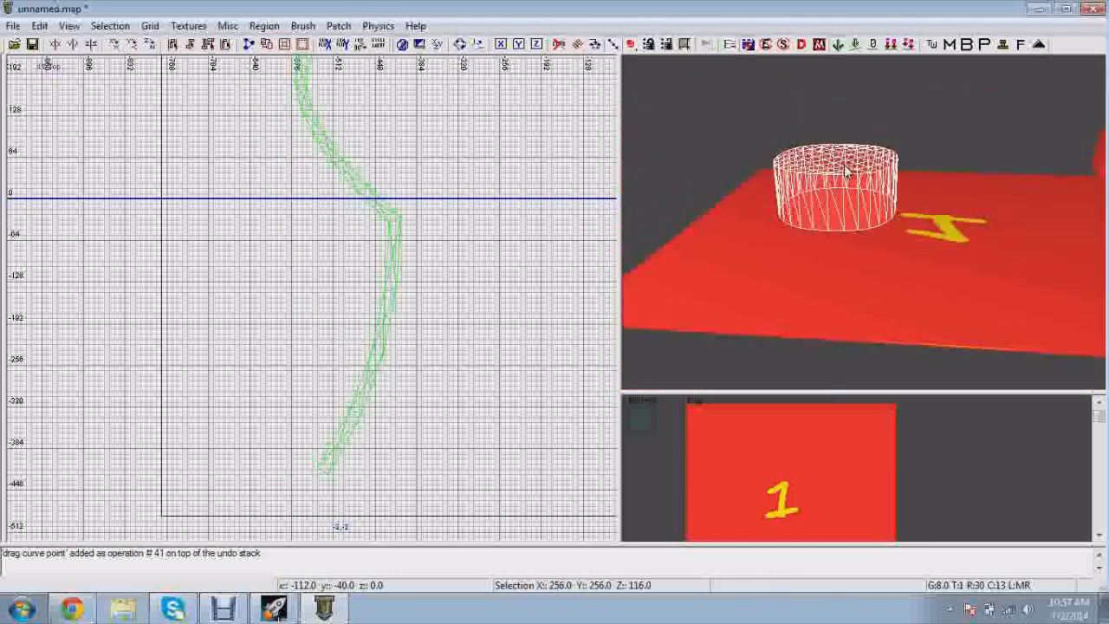
key("Up")
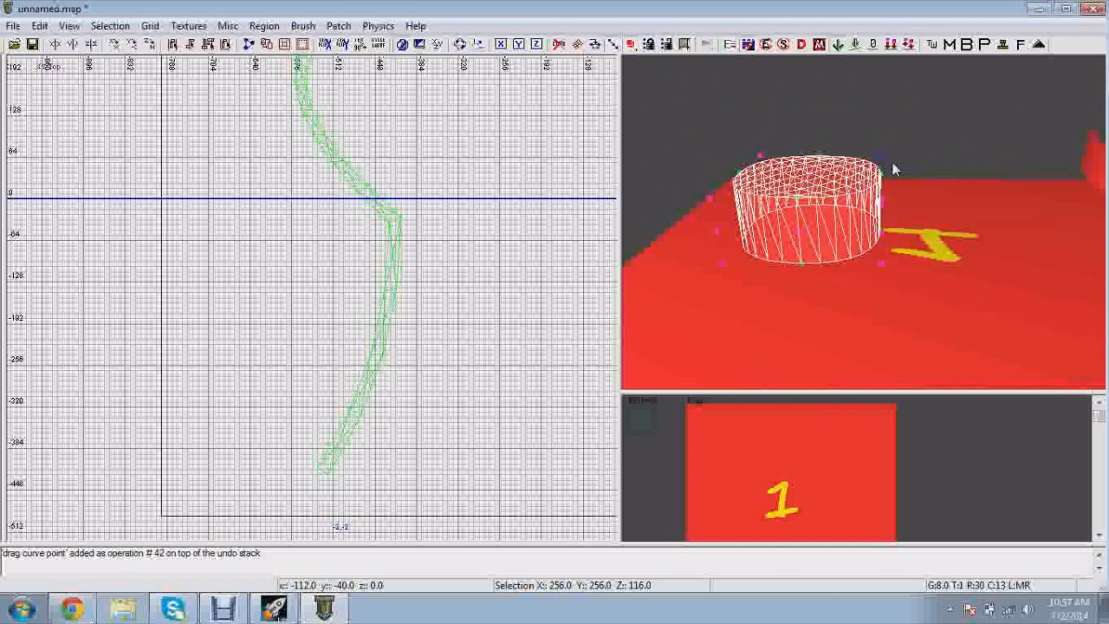
left_click_drag(906, 158, 1007, 155)
key("Escape")
Step: Close the map editor without saving the map, and minimize the Launcher window
right_click(1007, 155)
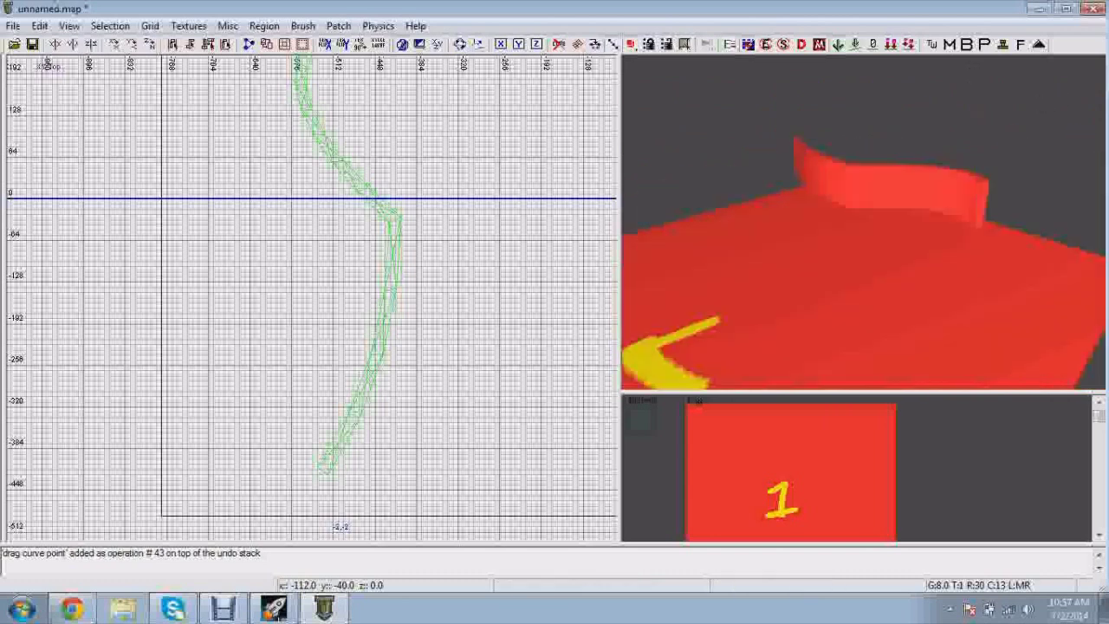
key("Down")
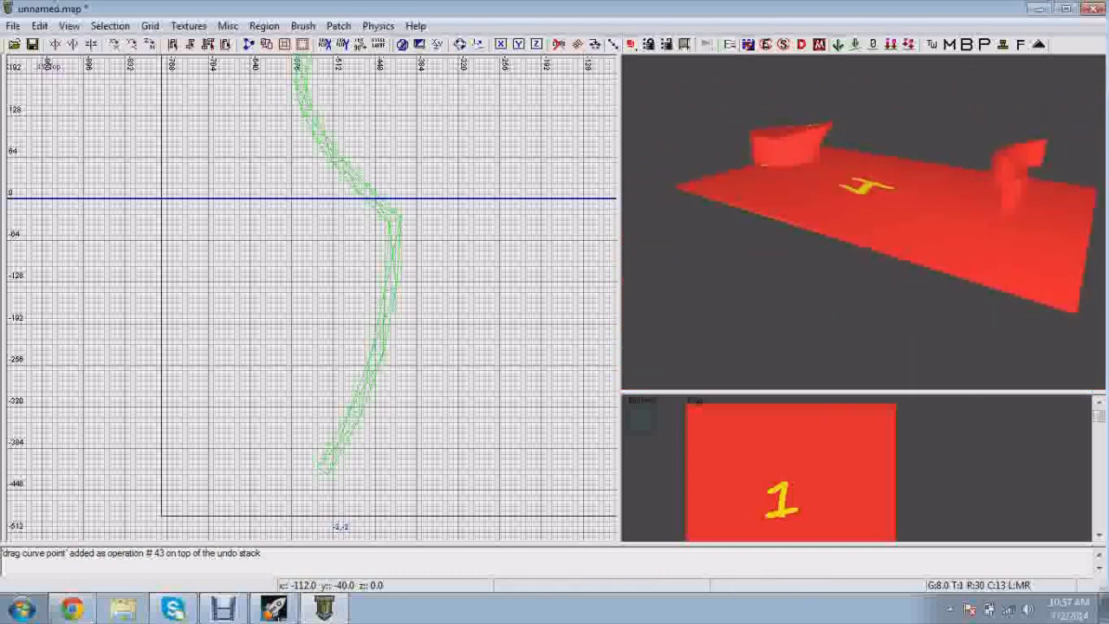
right_click(960, 241)
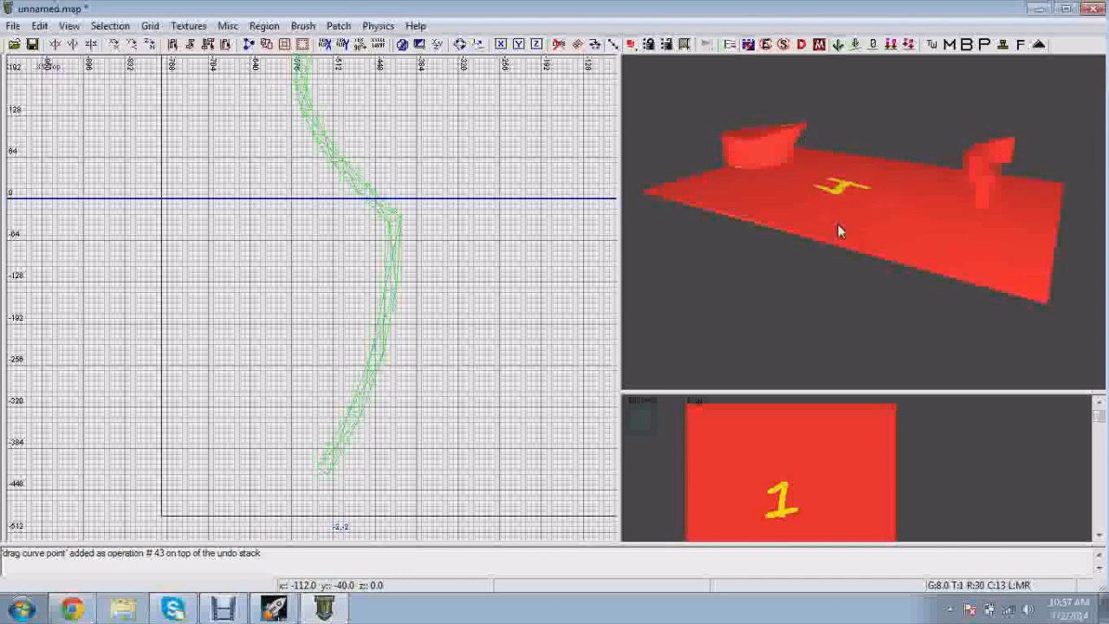
left_click(1093, 8)
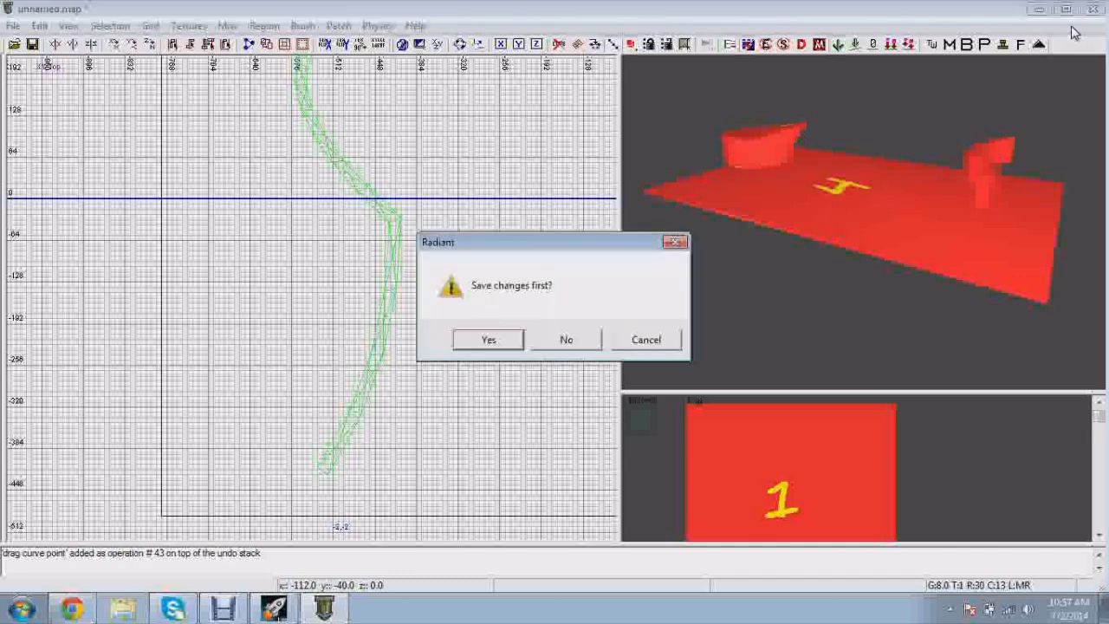
left_click(581, 334)
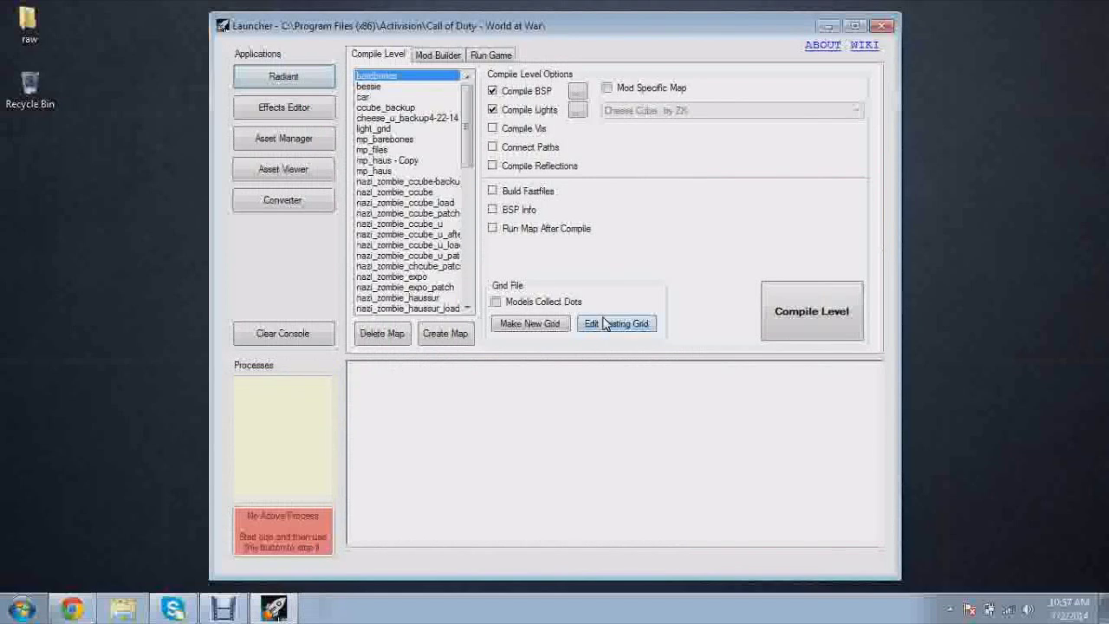
left_click(828, 26)
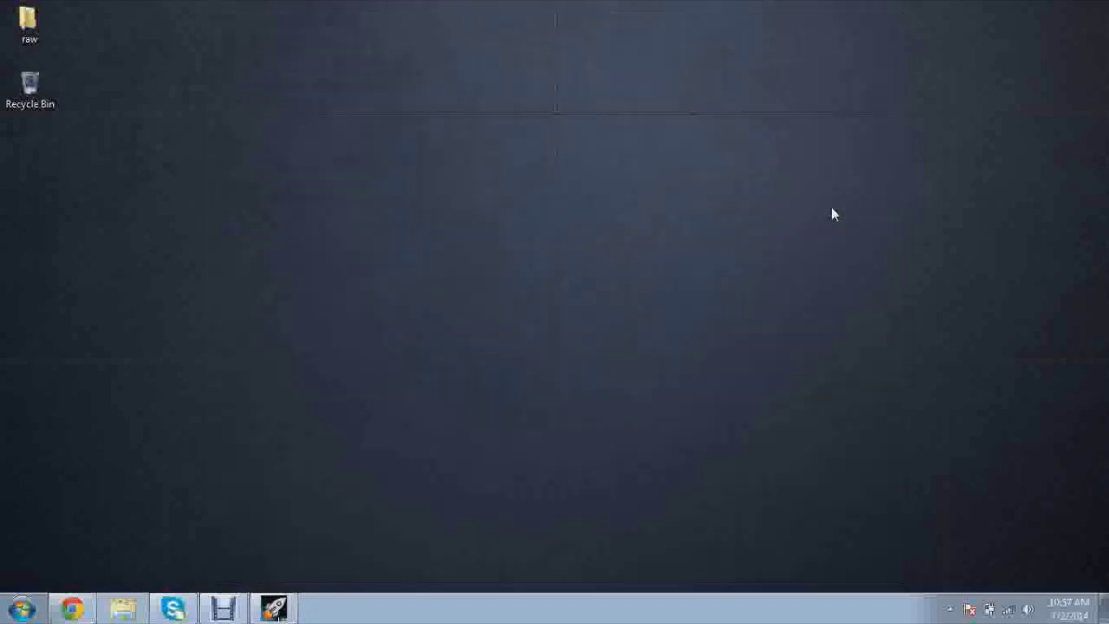